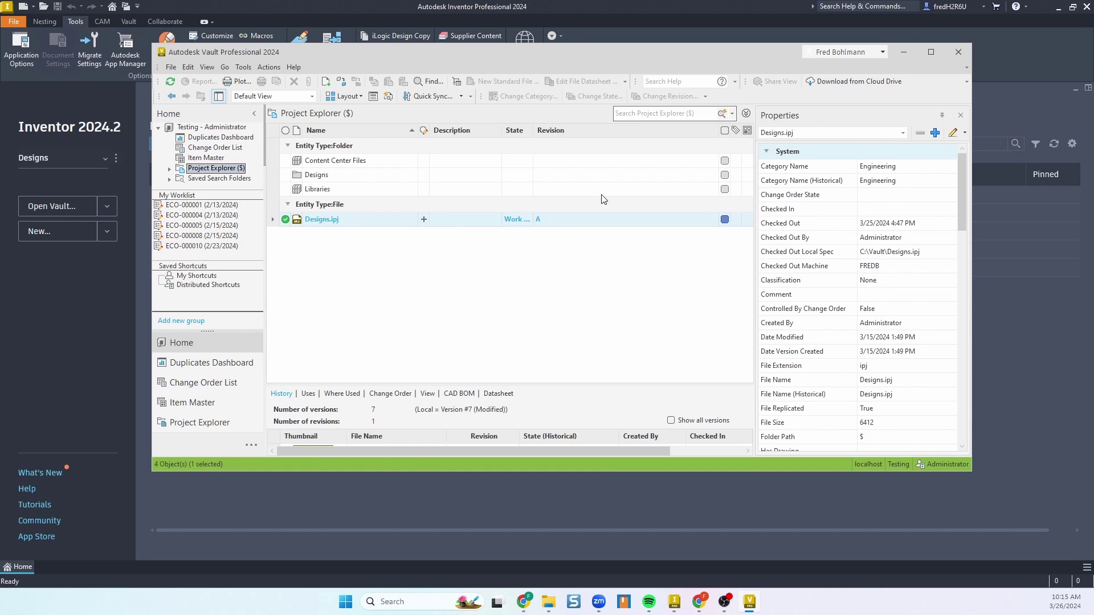
Minimize Vault and, in Inventor's project settings, set the Designs project's Use Style Library option to Read-Write
{"action": "left_click", "coordinate": [904, 52]}
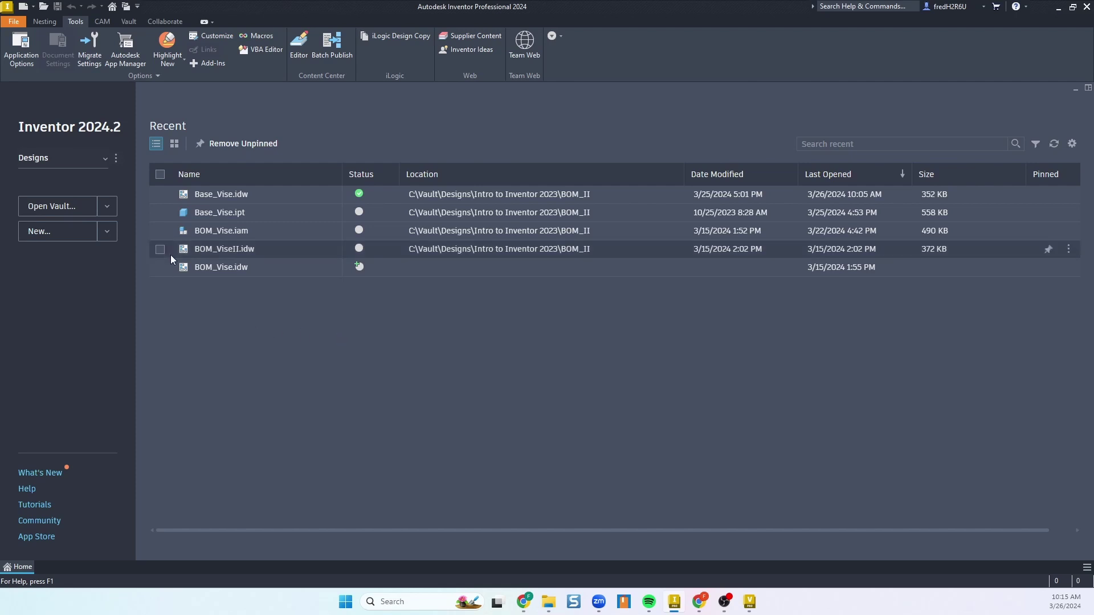
{"action": "left_click", "coordinate": [116, 159]}
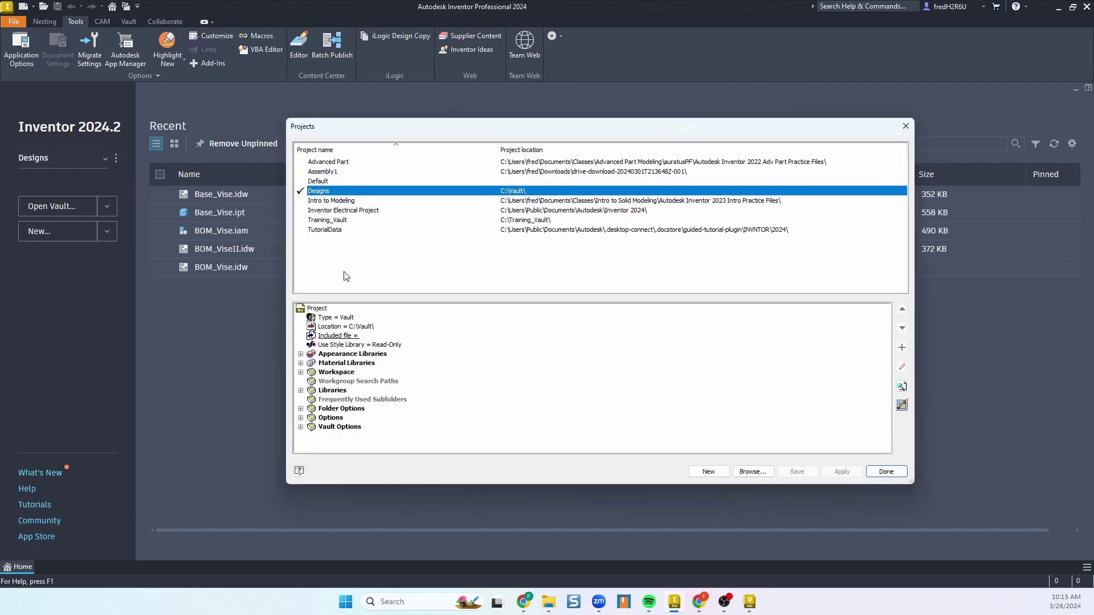
{"action": "left_click", "coordinate": [344, 345]}
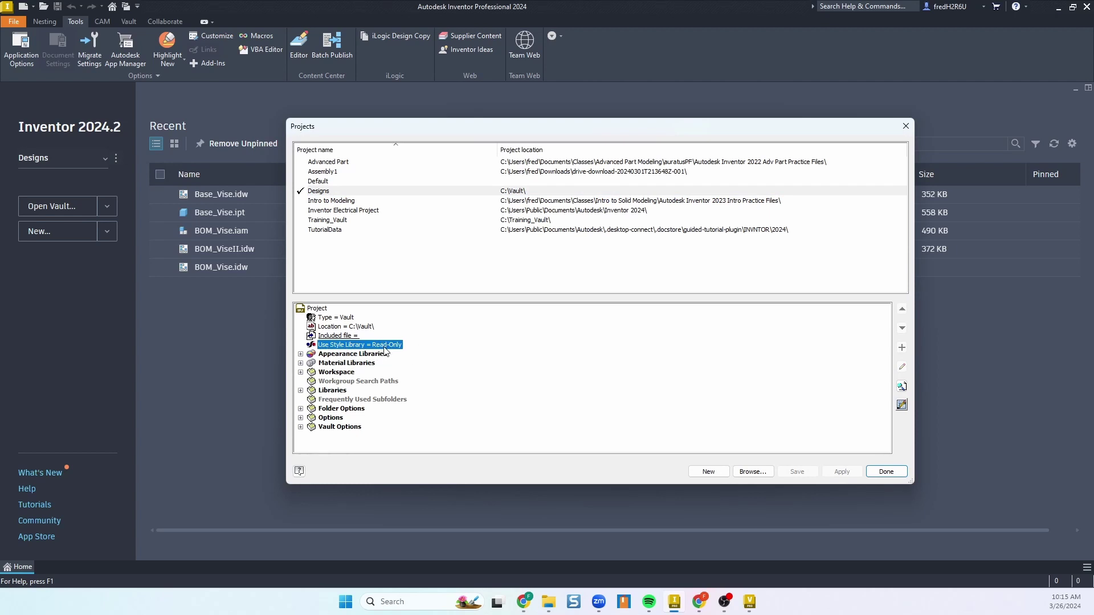
{"action": "left_click", "coordinate": [352, 346]}
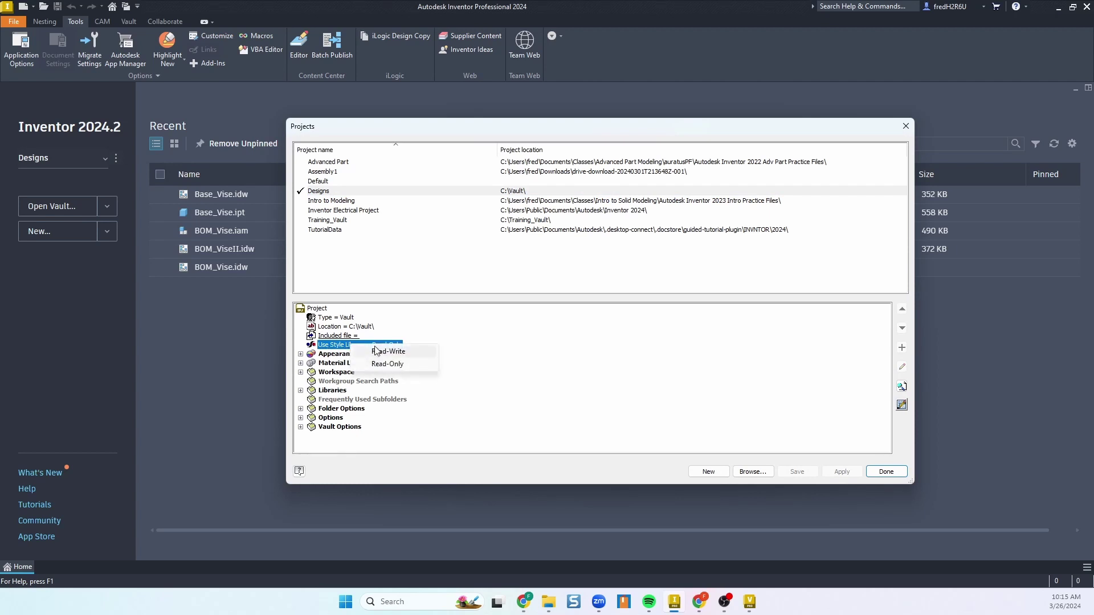
{"action": "left_click", "coordinate": [402, 354]}
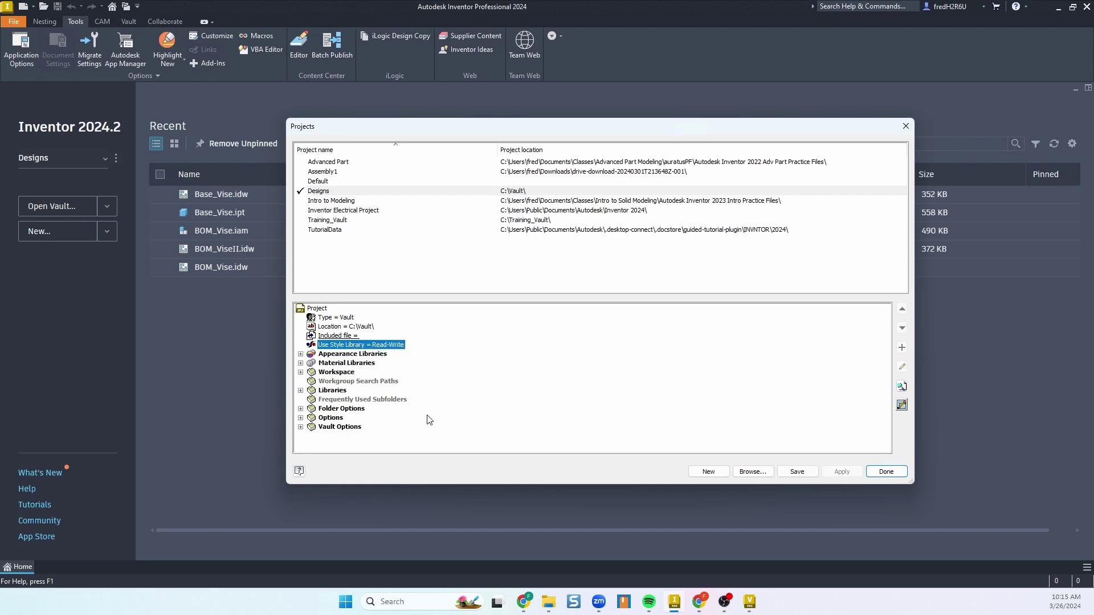
Expand the Designs project's folder options and examine the contents of the Style Demo folder in File Explorer
{"action": "left_click", "coordinate": [301, 409]}
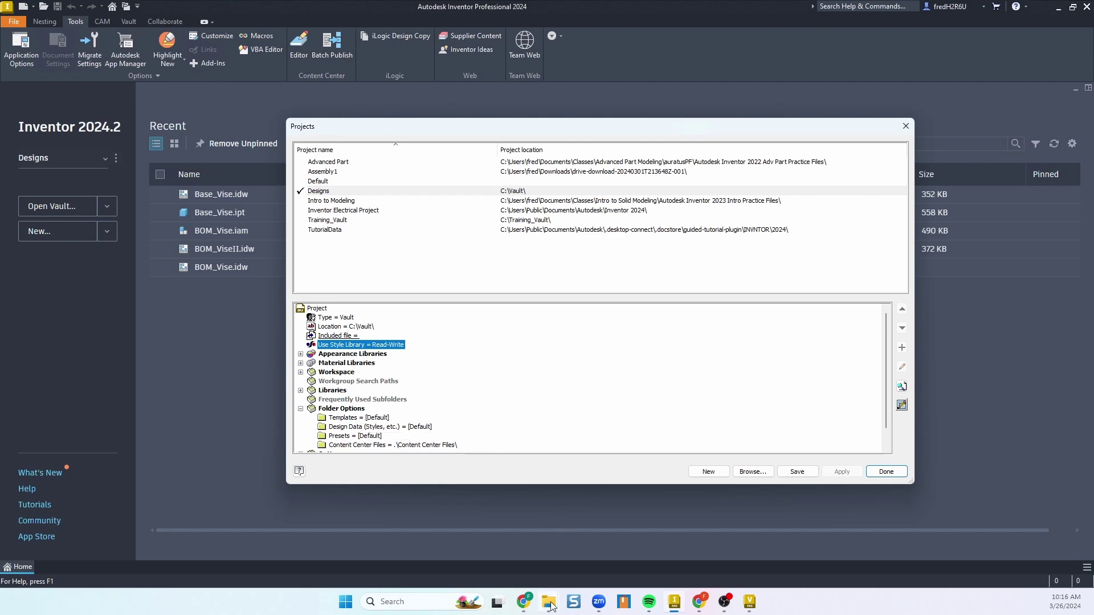
{"action": "mouse_move", "coordinate": [549, 602]}
{"action": "left_click", "coordinate": [498, 546]}
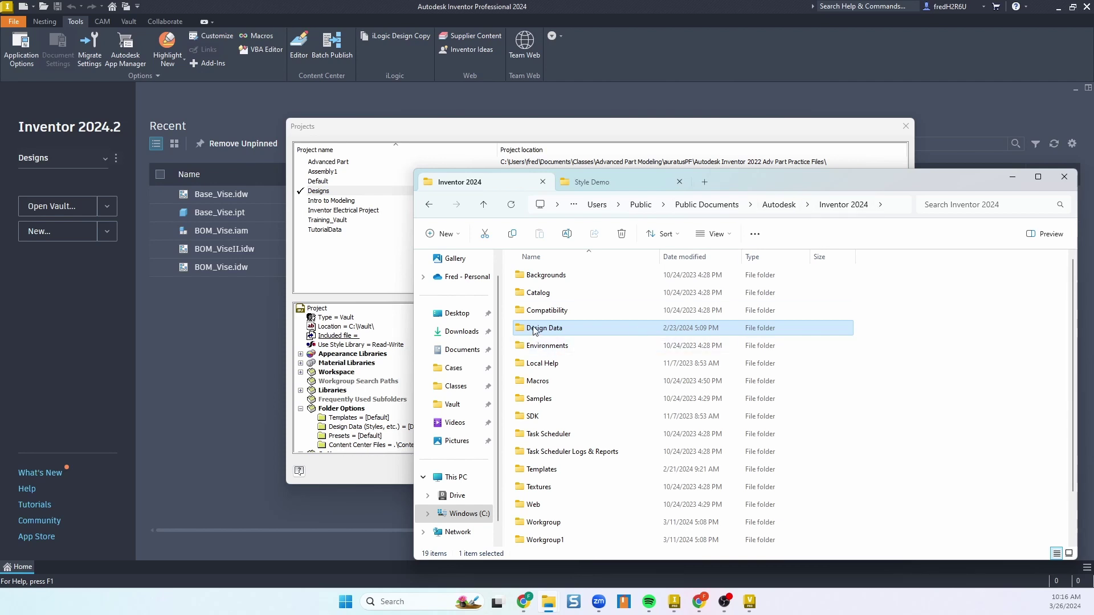
{"action": "left_click", "coordinate": [580, 184]}
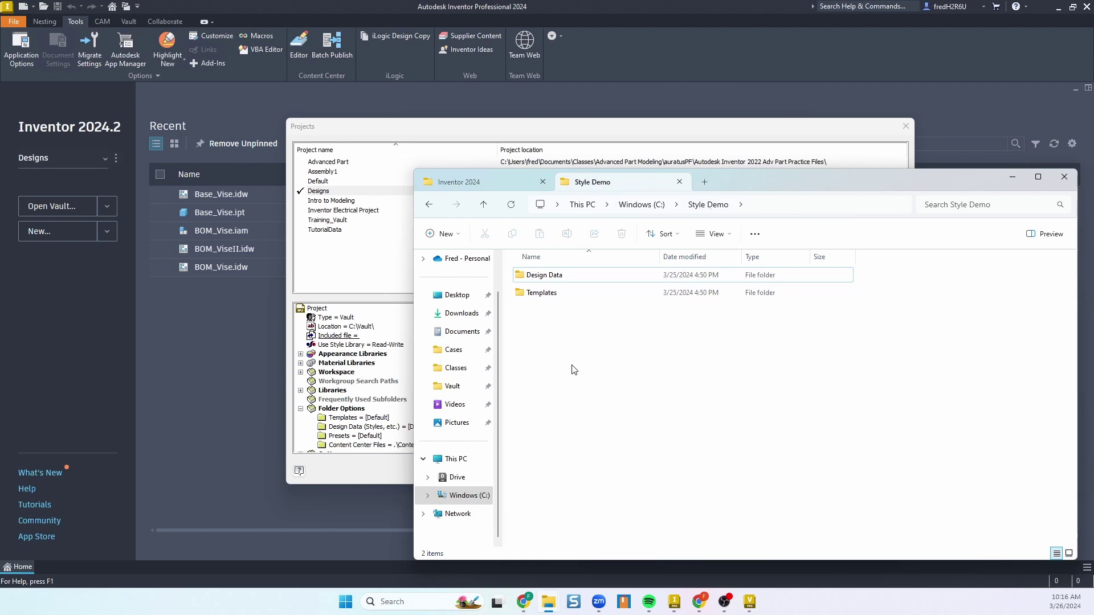
{"action": "left_click", "coordinate": [388, 268]}
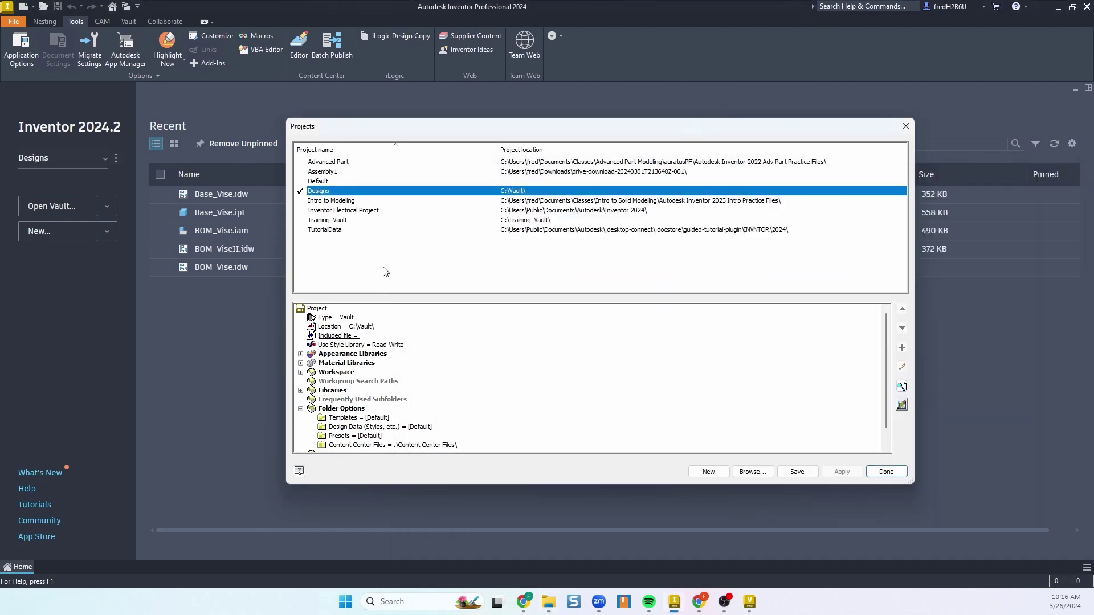
Set the project's Templates folder to the Templates folder inside C:\Style Demo
{"action": "left_click", "coordinate": [349, 420]}
{"action": "right_click", "coordinate": [349, 422]}
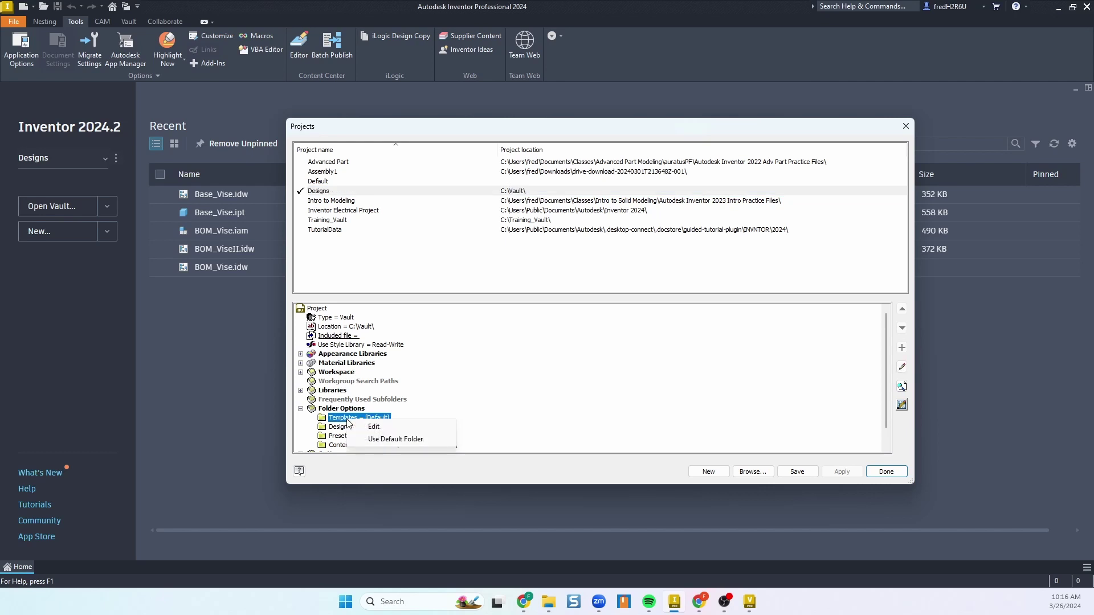
{"action": "left_click", "coordinate": [368, 429]}
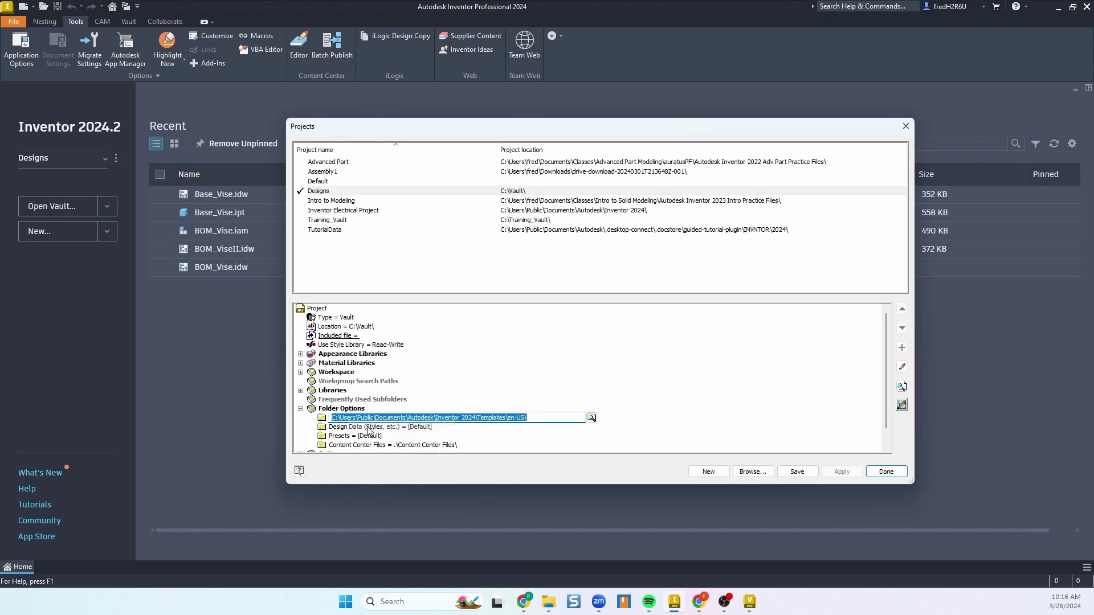
{"action": "left_click", "coordinate": [592, 419]}
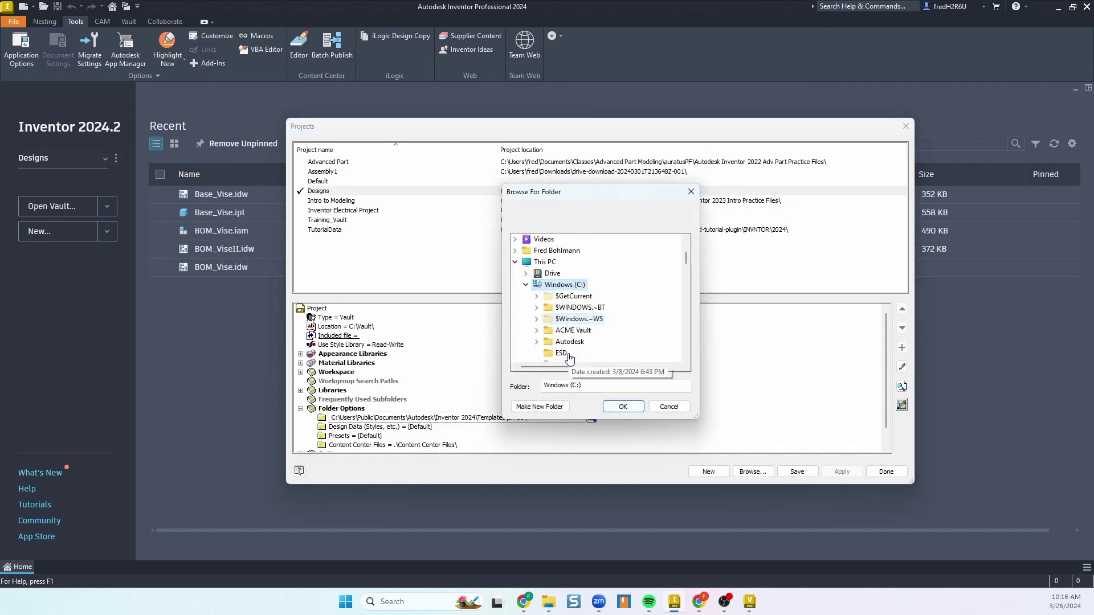
{"action": "scroll", "coordinate": [569, 357], "scroll_direction": "down", "scroll_amount": 5}
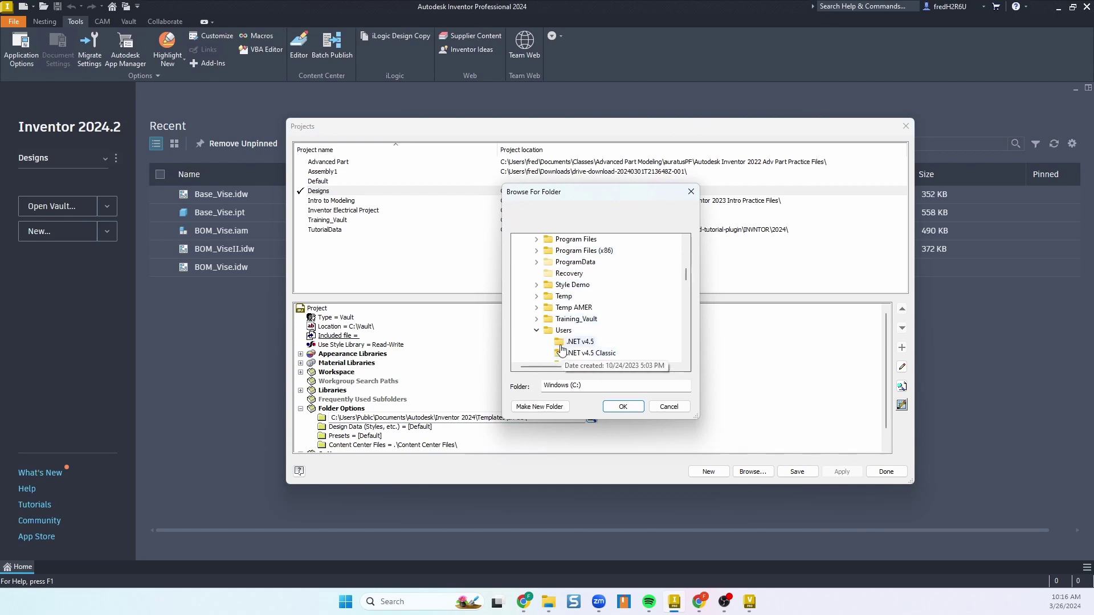
{"action": "left_click", "coordinate": [571, 284]}
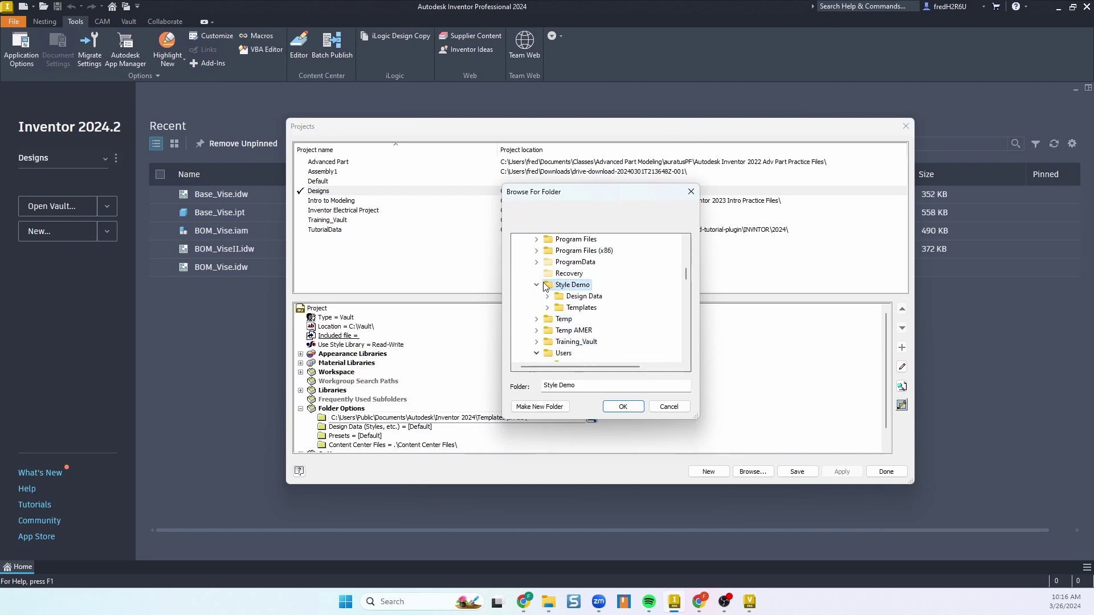
{"action": "left_click", "coordinate": [580, 308]}
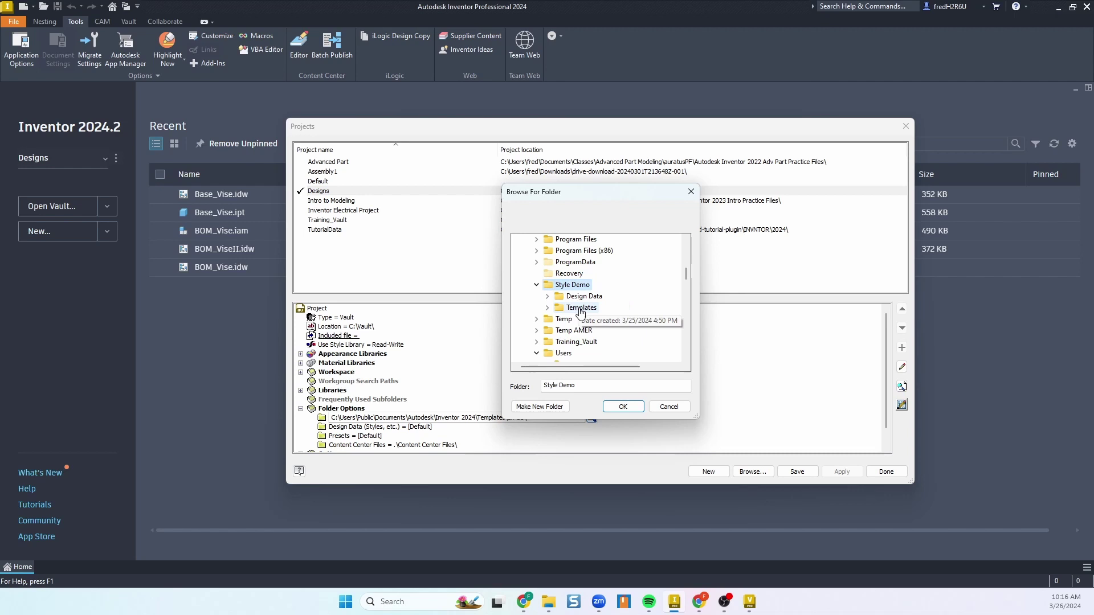
{"action": "left_click", "coordinate": [622, 407]}
Set the project's Design Data (Styles, etc.) folder to C:\Style Demo\Design Data, then save and close the project settings
{"action": "left_click", "coordinate": [387, 428]}
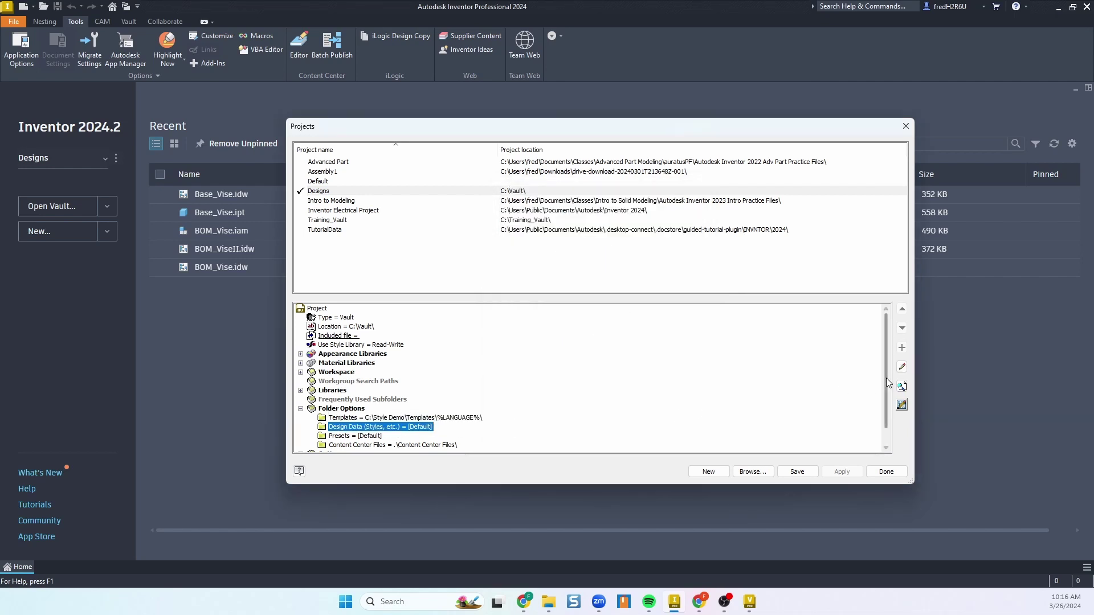
{"action": "left_click", "coordinate": [901, 366]}
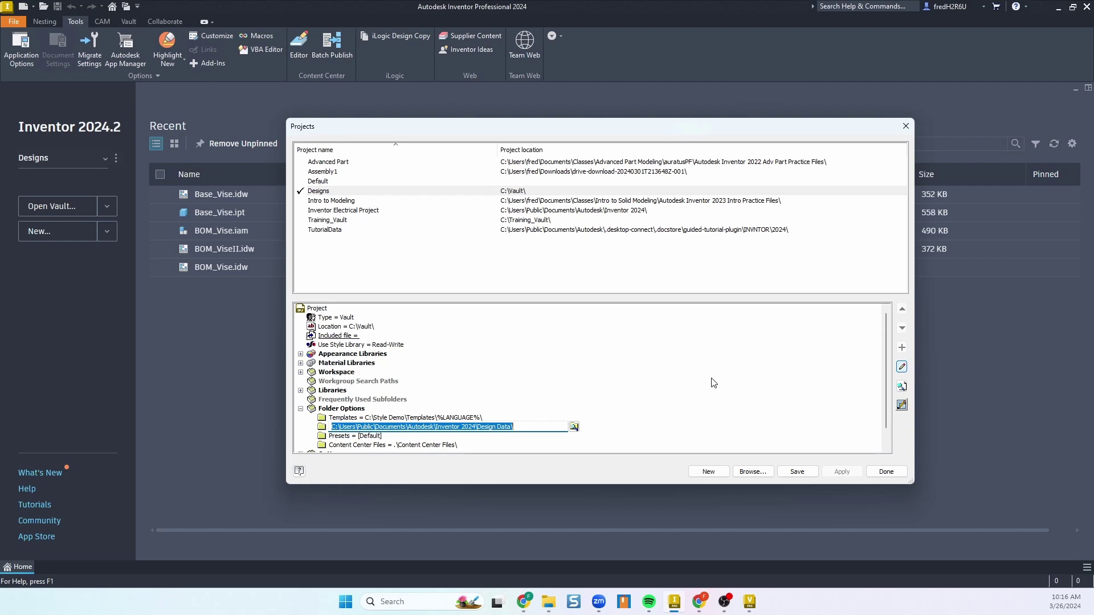
{"action": "left_click", "coordinate": [574, 426]}
{"action": "scroll", "coordinate": [549, 343], "scroll_direction": "down", "scroll_amount": 4}
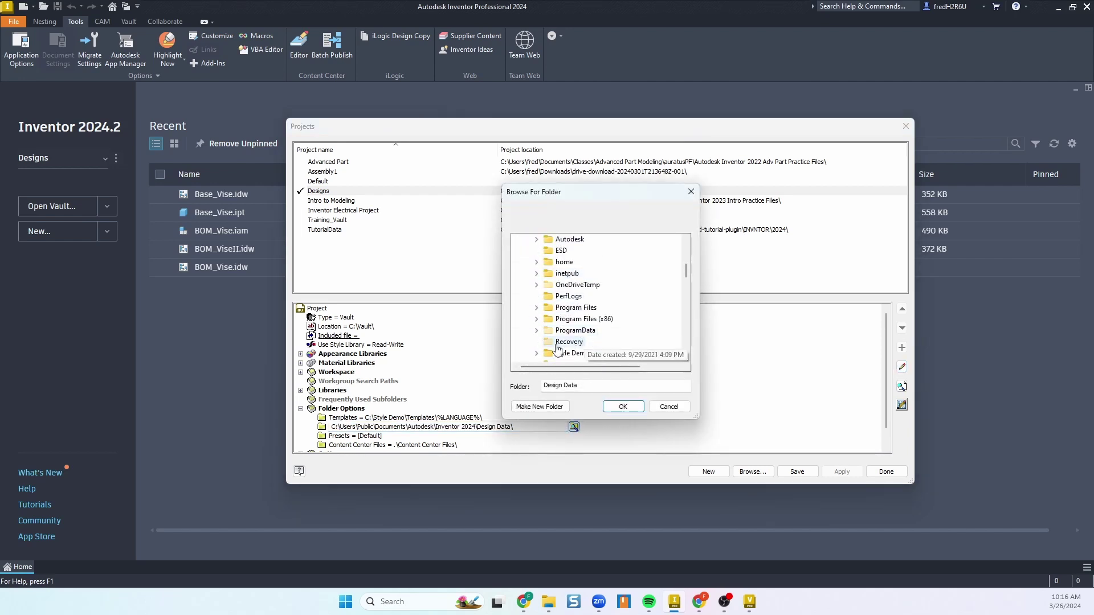
{"action": "scroll", "coordinate": [547, 339], "scroll_direction": "down", "scroll_amount": 1}
{"action": "left_click", "coordinate": [536, 319]}
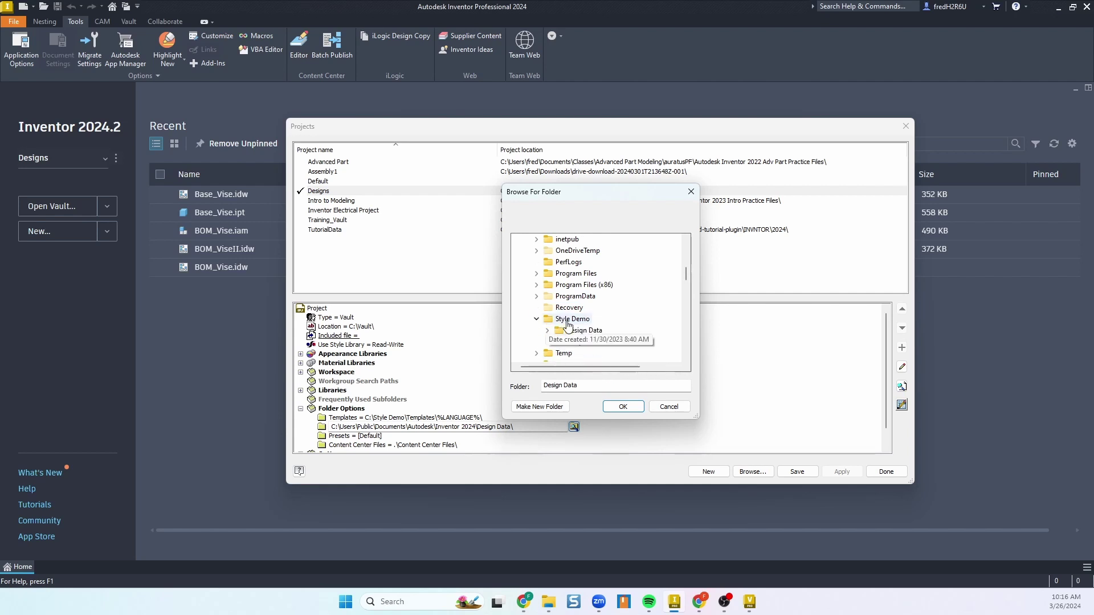
{"action": "double_click", "coordinate": [576, 330]}
{"action": "left_click", "coordinate": [623, 407]}
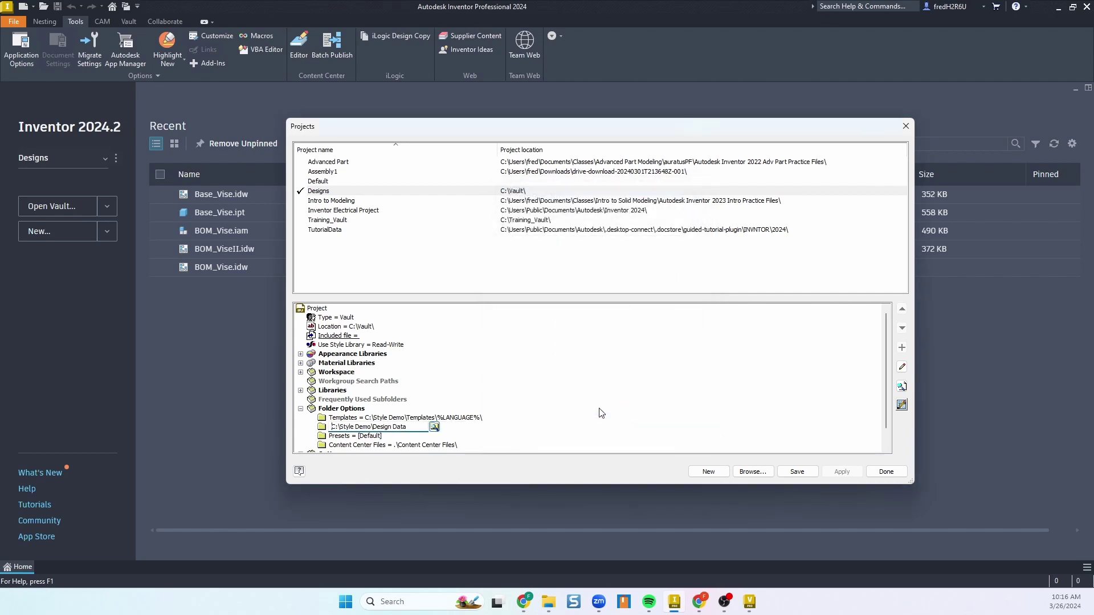
{"action": "left_click", "coordinate": [607, 427]}
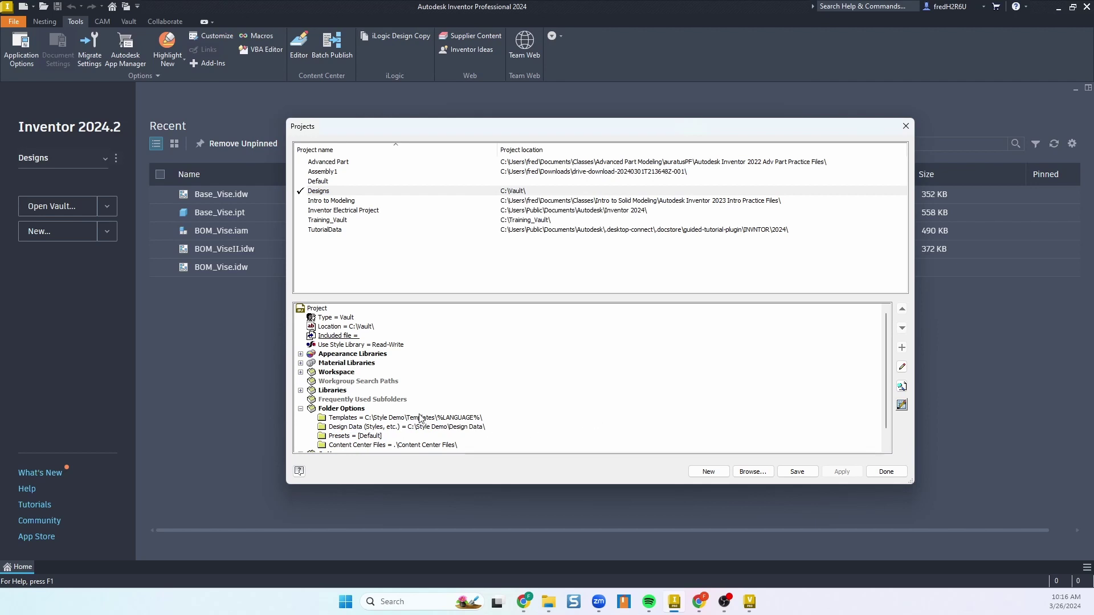
{"action": "left_click", "coordinate": [790, 469]}
{"action": "left_click", "coordinate": [887, 471]}
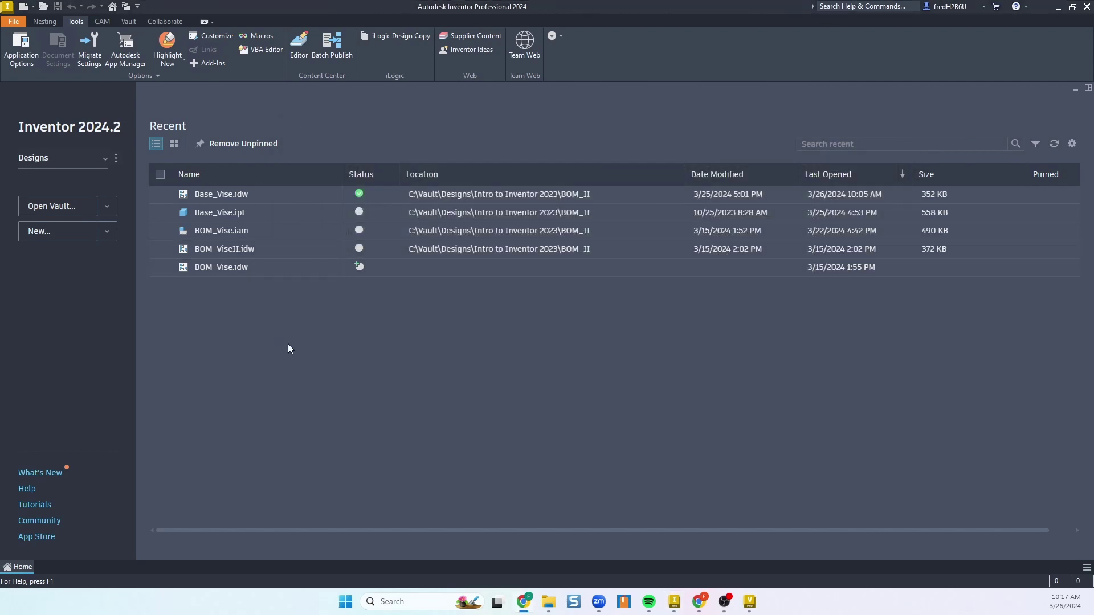
Open the recent drawing Base_Vise.idw
{"action": "left_click", "coordinate": [219, 197]}
{"action": "double_click", "coordinate": [217, 197]}
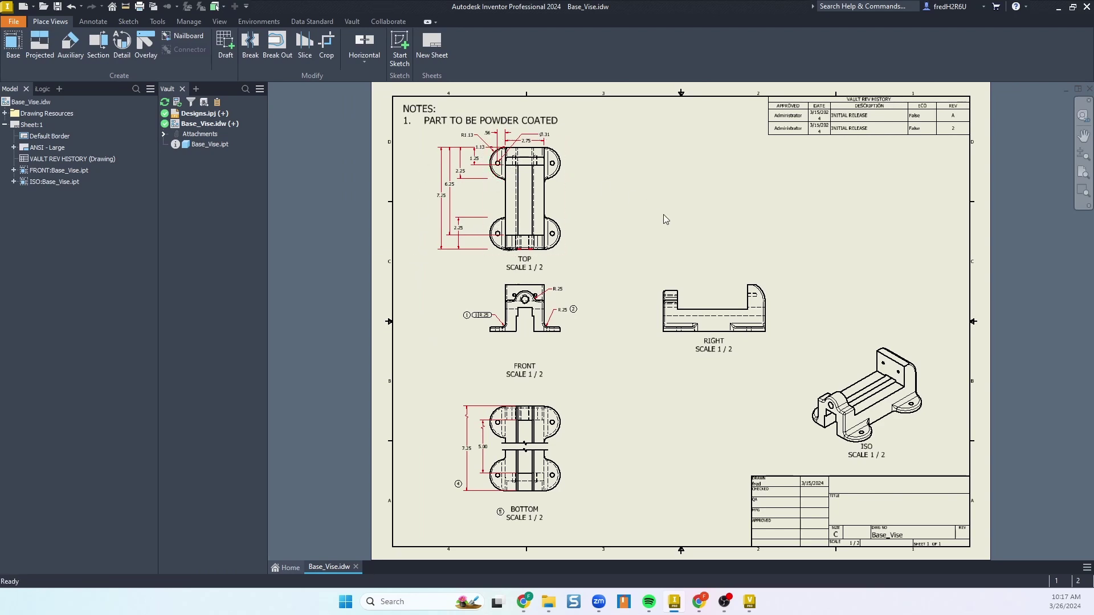
{"action": "scroll", "coordinate": [460, 99], "scroll_direction": "up", "scroll_amount": 3}
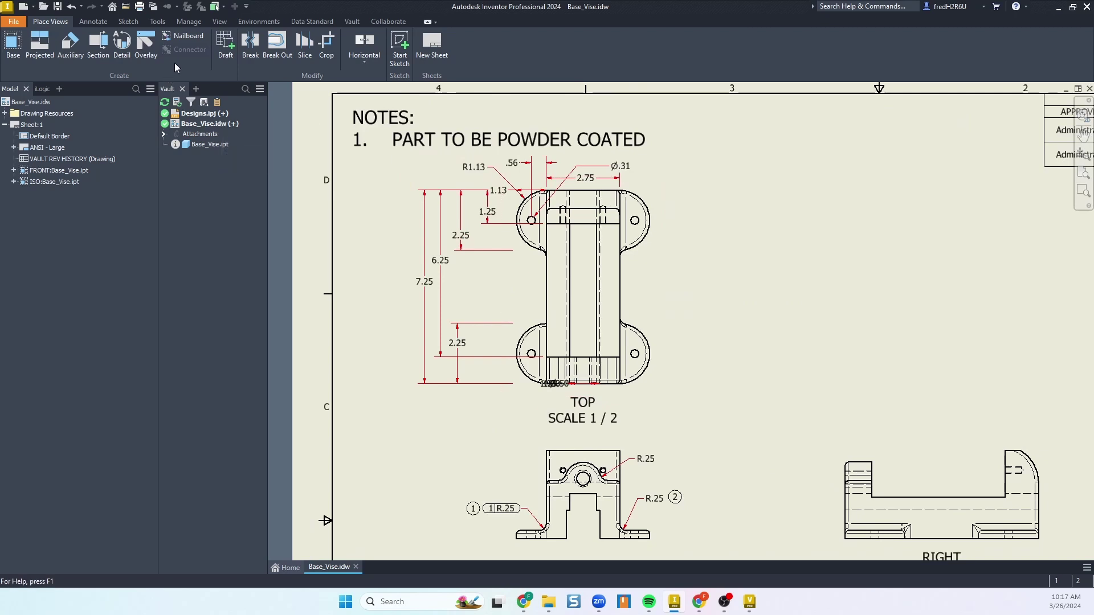
Open the Style and Standard Editor and examine the Balloon (ANSI) style's settings and available balloon shapes
{"action": "left_click", "coordinate": [189, 22]}
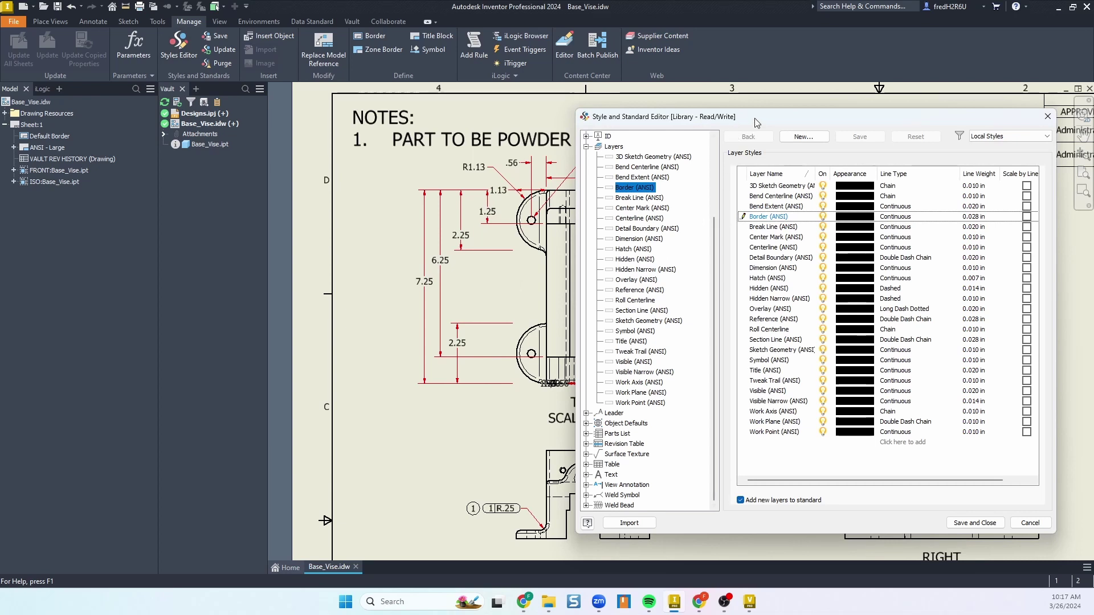
{"action": "left_click_drag", "start_coordinate": [743, 121], "coordinate": [786, 116]}
{"action": "left_click", "coordinate": [616, 141]}
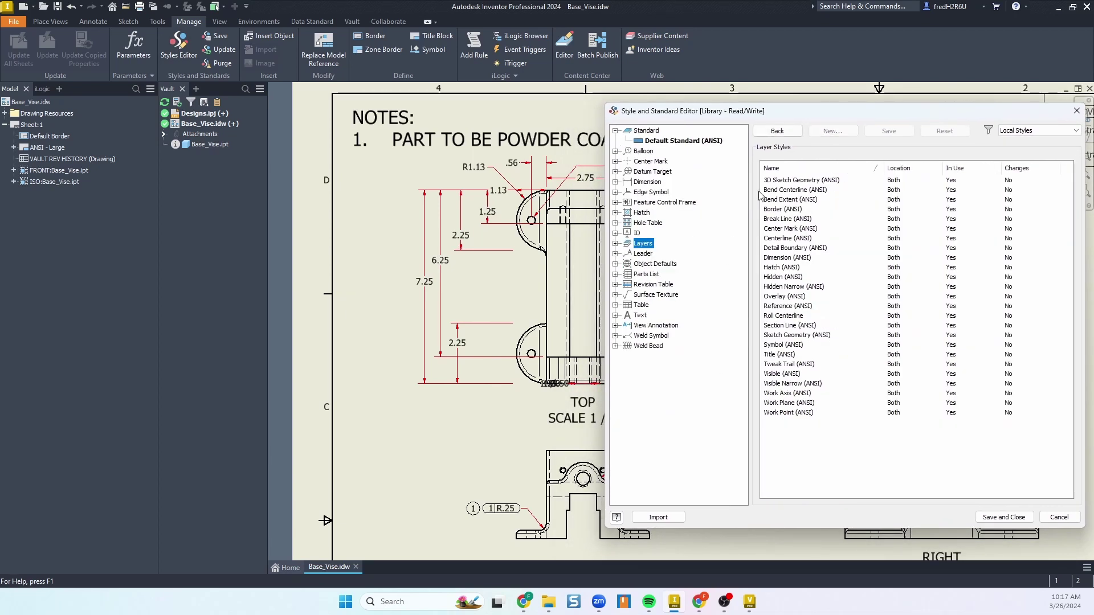
{"action": "left_click", "coordinate": [642, 152]}
{"action": "left_click", "coordinate": [616, 151]}
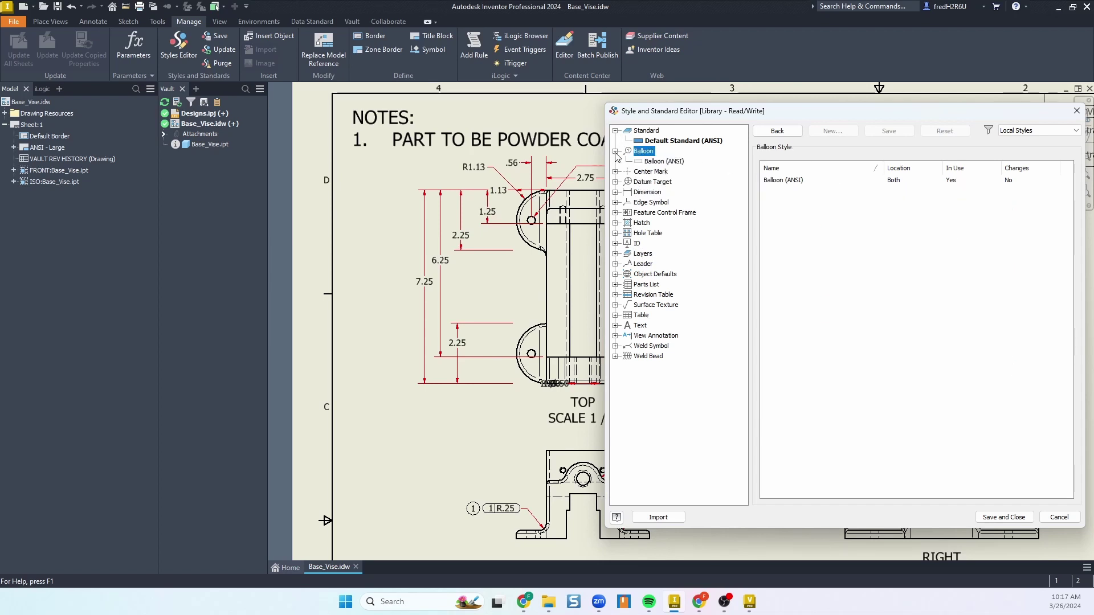
{"action": "left_click", "coordinate": [647, 162]}
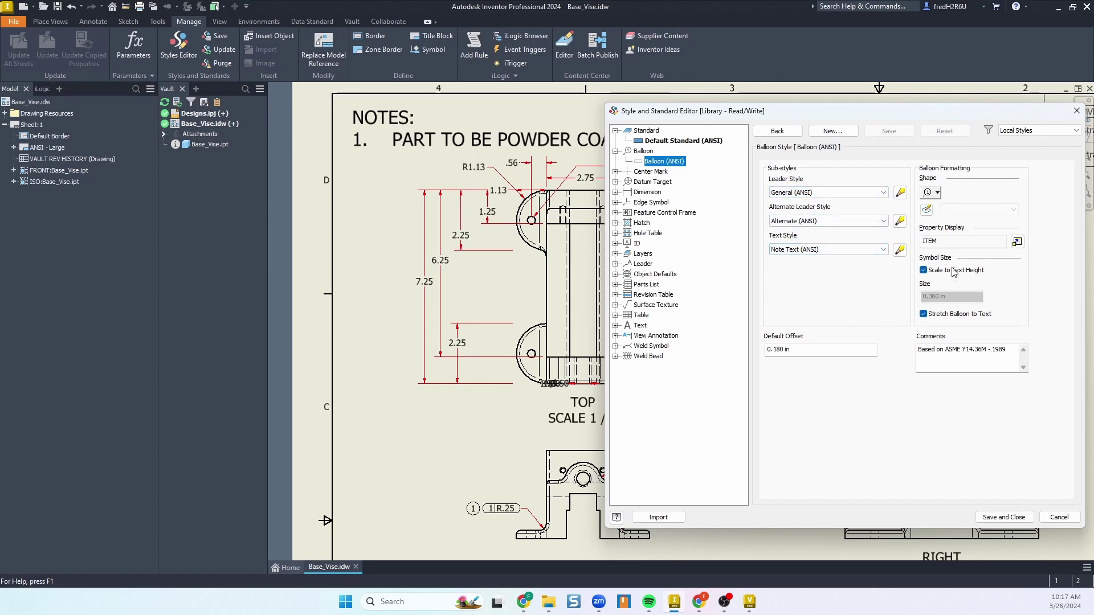
{"action": "left_click", "coordinate": [933, 192]}
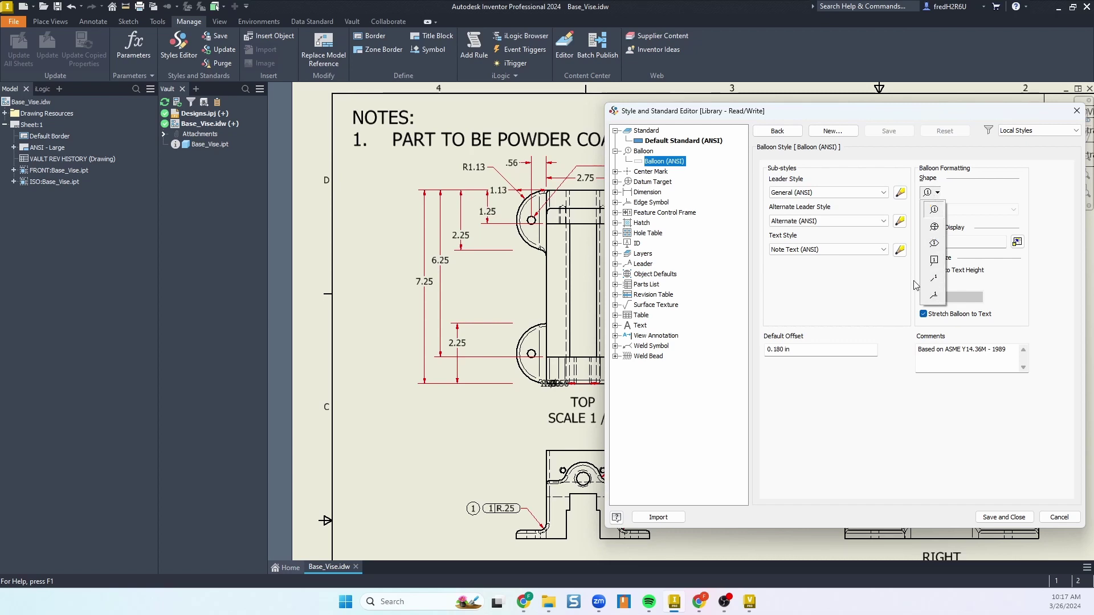
{"action": "left_click", "coordinate": [858, 305]}
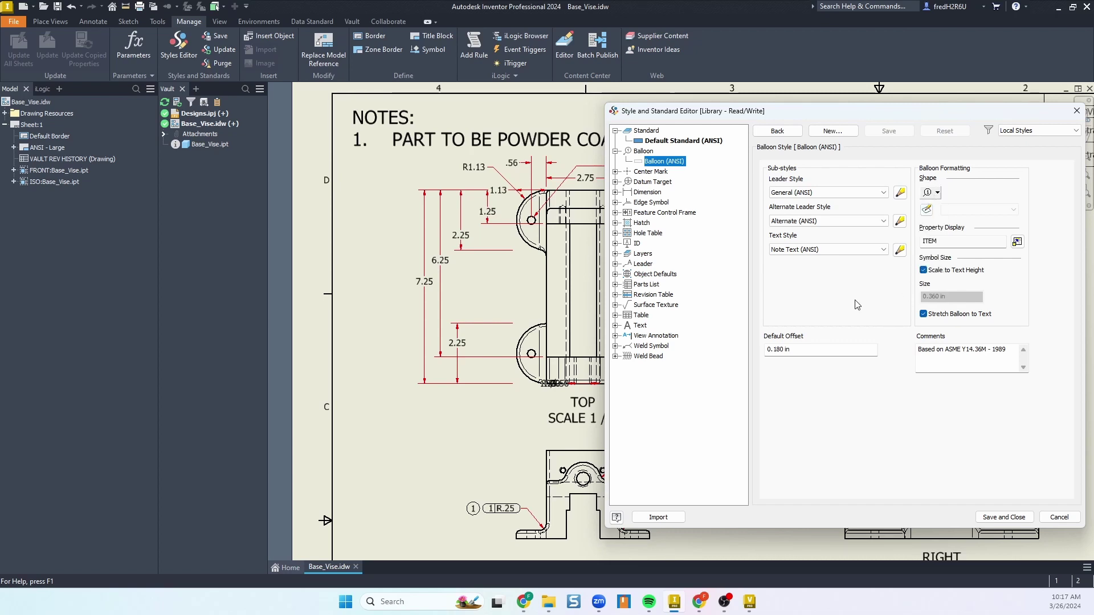
{"action": "left_click", "coordinate": [616, 151]}
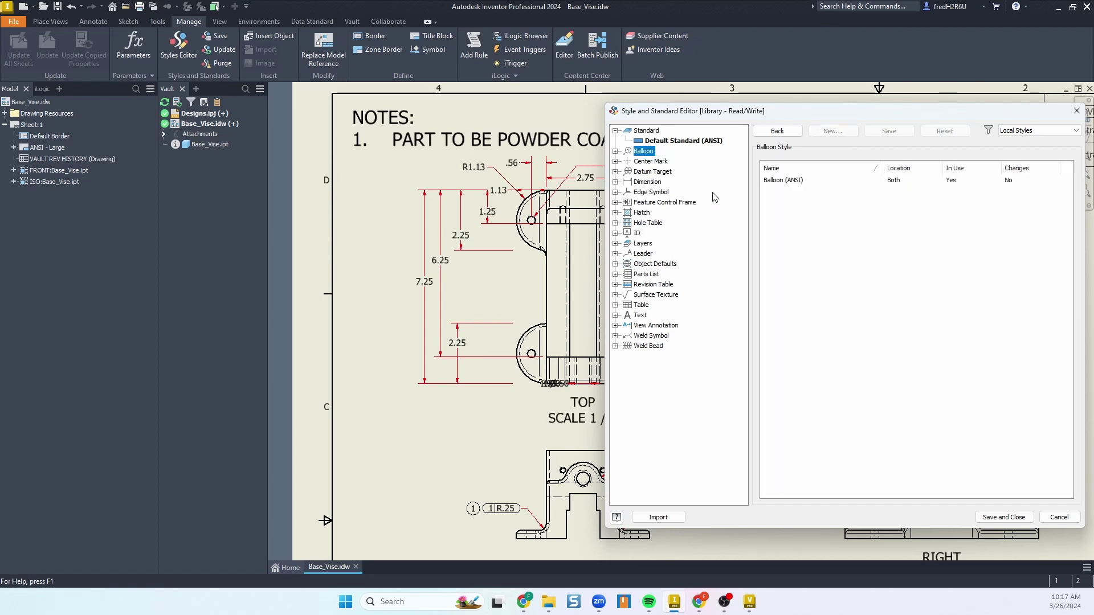
Filter the style editor to All Styles and display the settings of Default Standard (GB)
{"action": "left_click", "coordinate": [1042, 135]}
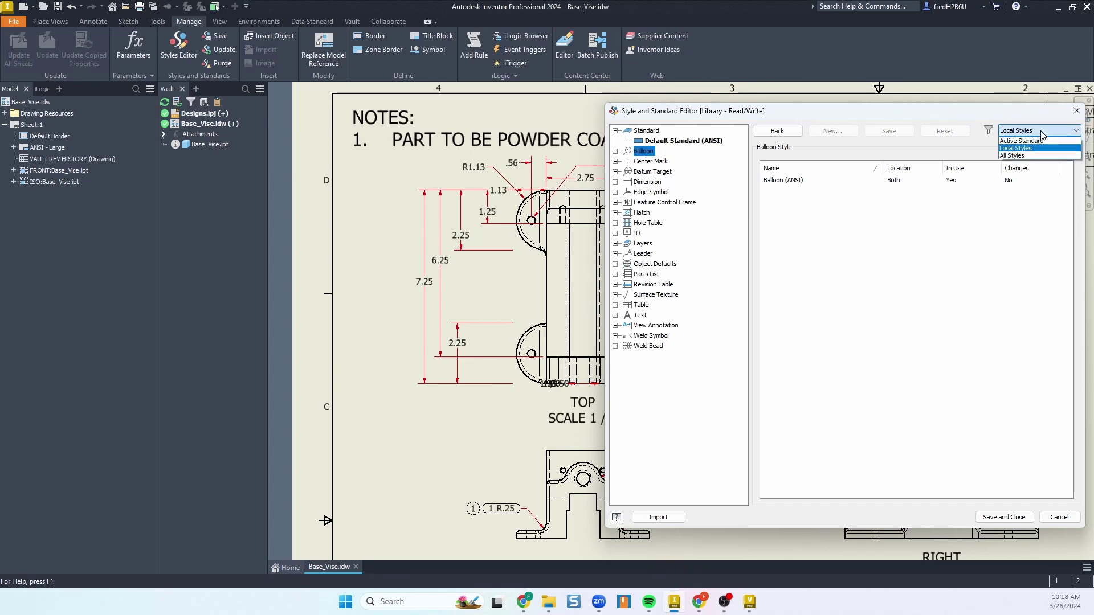
{"action": "left_click", "coordinate": [1015, 156]}
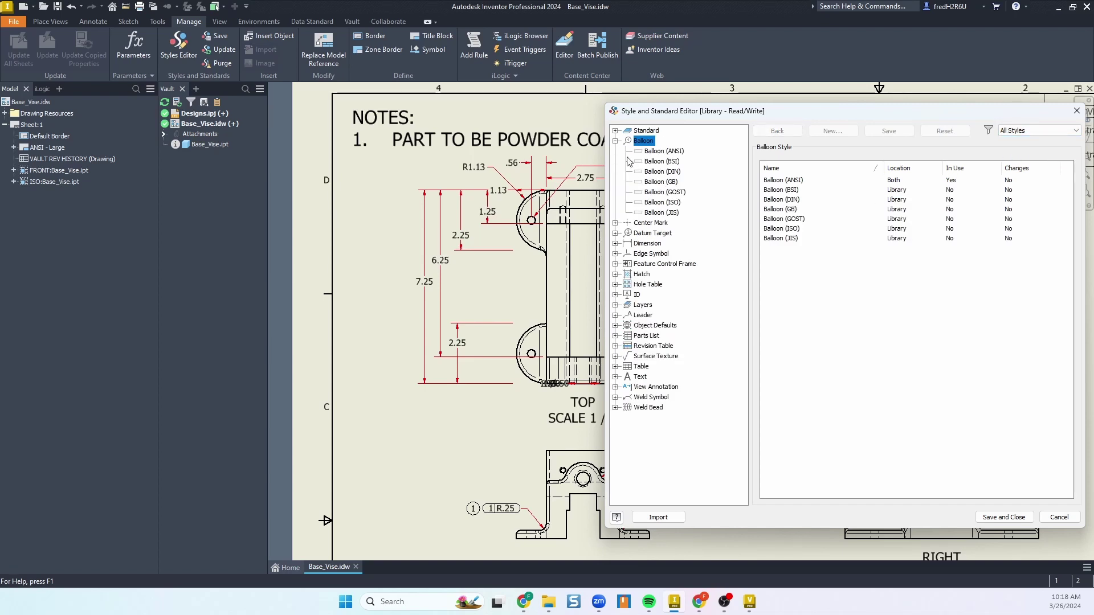
{"action": "left_click", "coordinate": [616, 141]}
{"action": "left_click", "coordinate": [615, 131]}
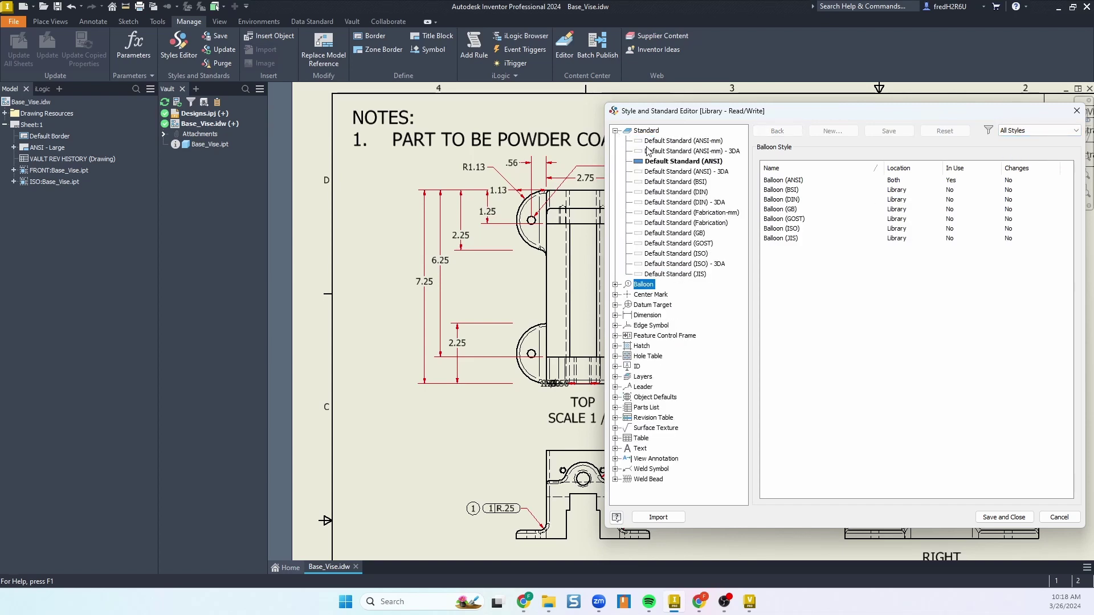
{"action": "left_click", "coordinate": [669, 234]}
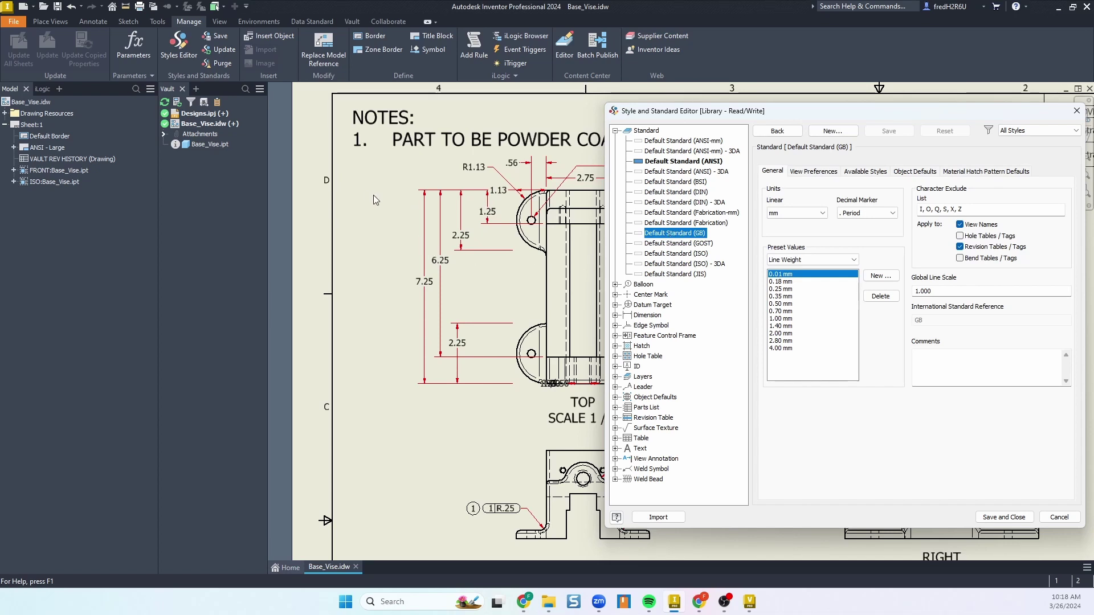
Filter the style editor to Local Styles, then back to All Styles, to compare the document's standards with those in the library
{"action": "left_click", "coordinate": [1037, 131]}
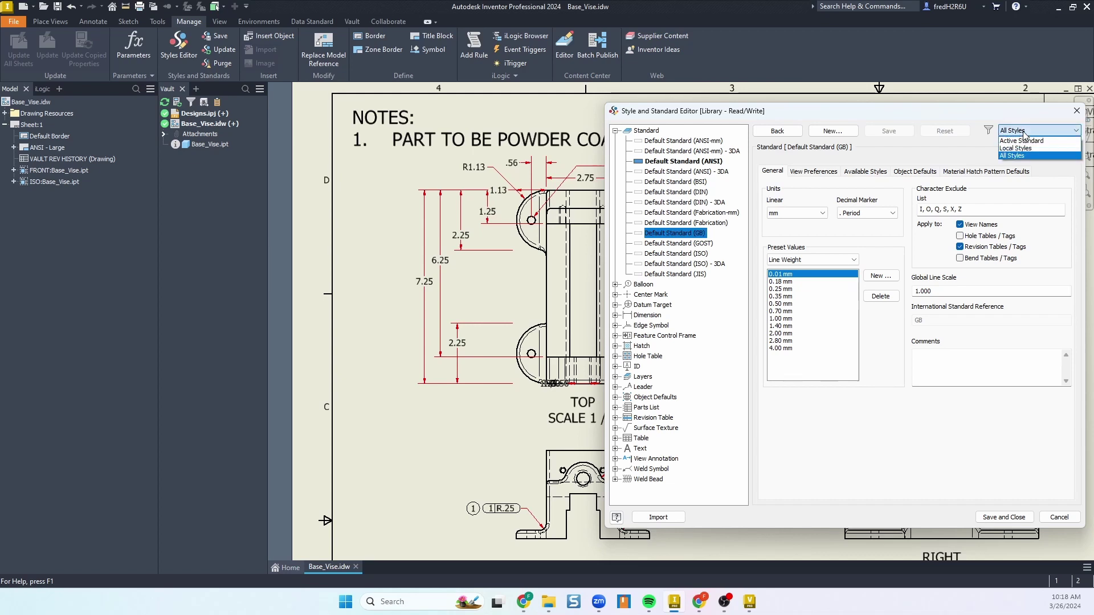
{"action": "left_click", "coordinate": [1018, 149]}
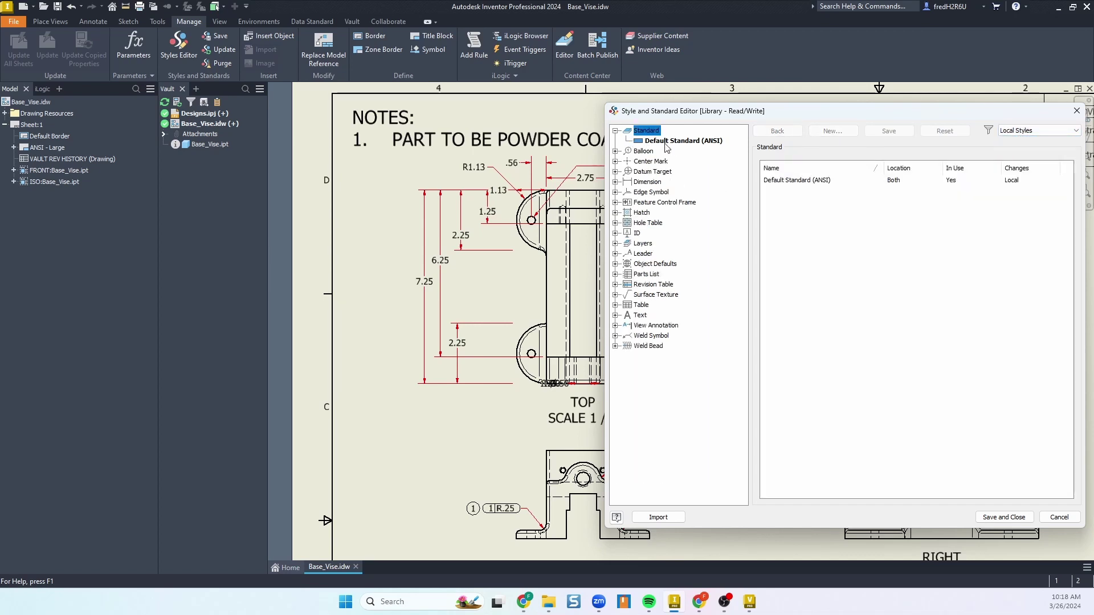
{"action": "left_click", "coordinate": [1026, 130]}
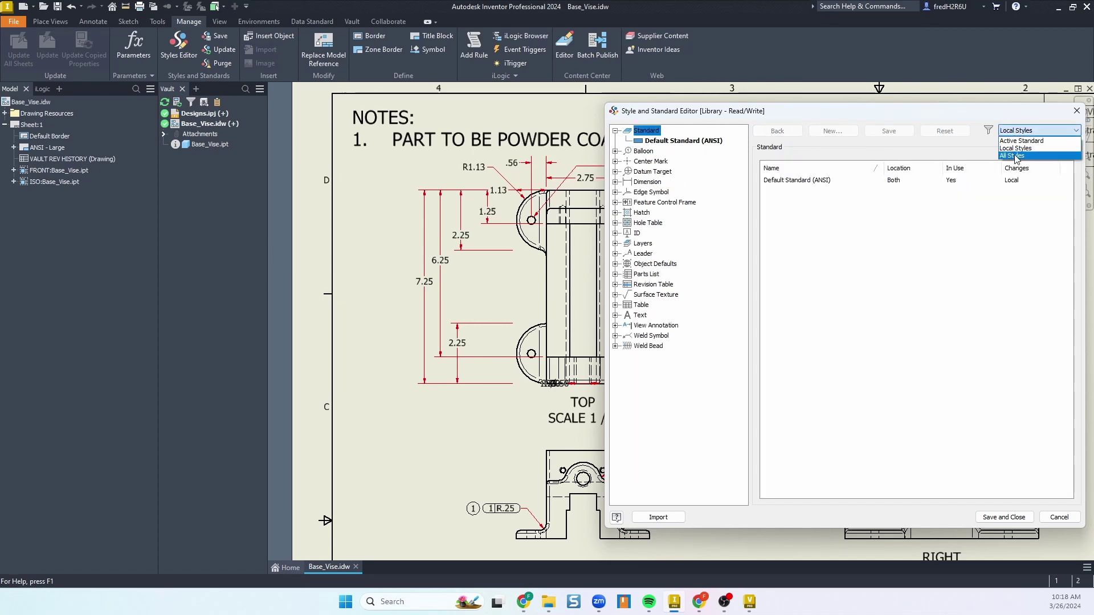
{"action": "left_click", "coordinate": [1017, 156]}
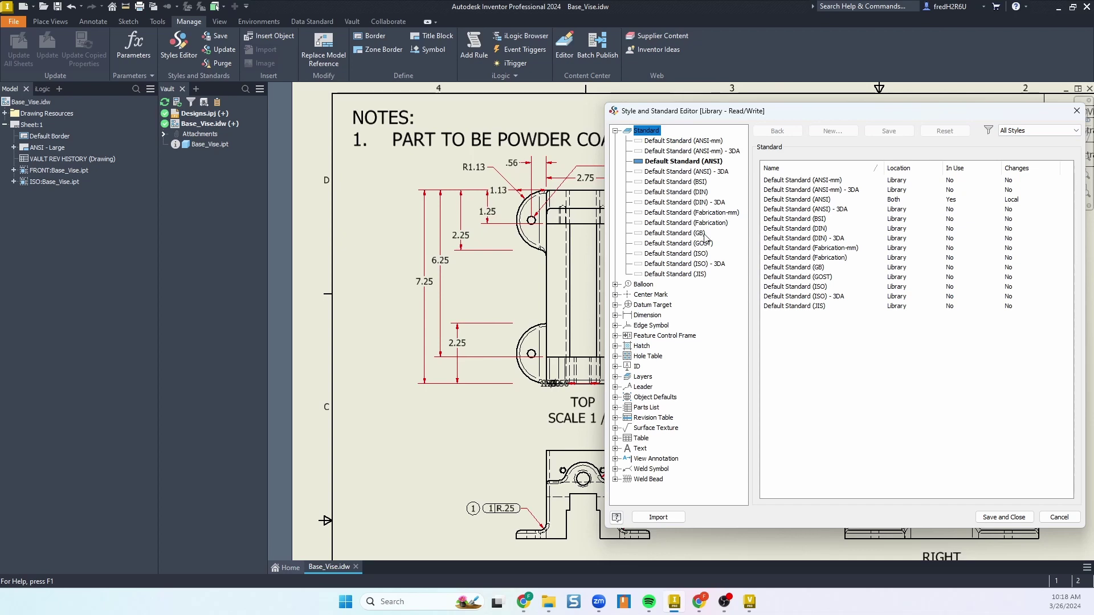
Save the Default Standard (GB) library style in the document and filter the style editor to Local Styles
{"action": "left_click", "coordinate": [678, 235]}
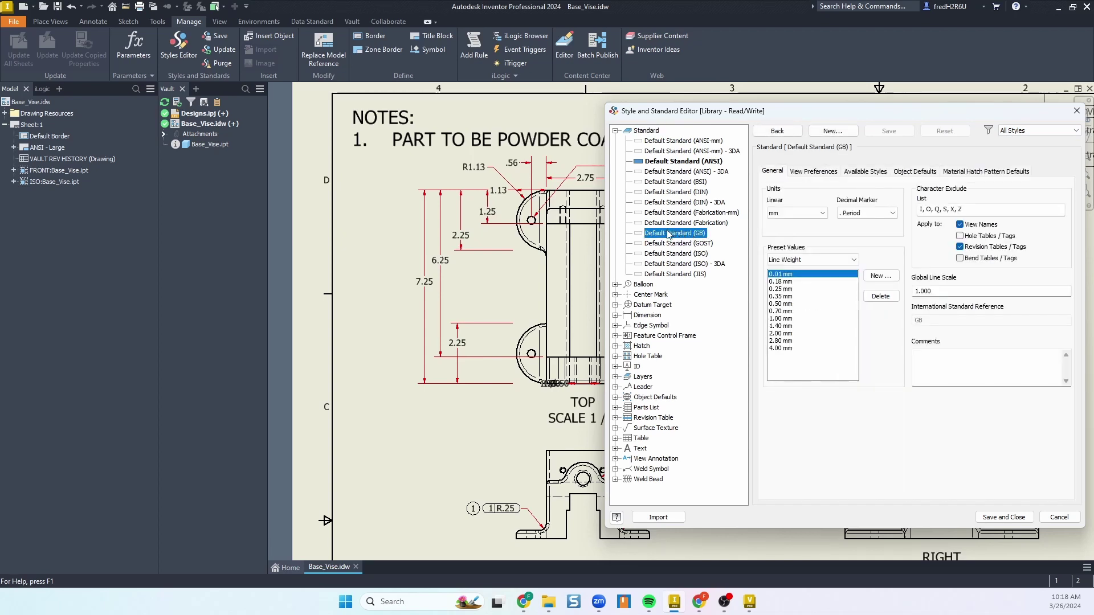
{"action": "right_click", "coordinate": [665, 236]}
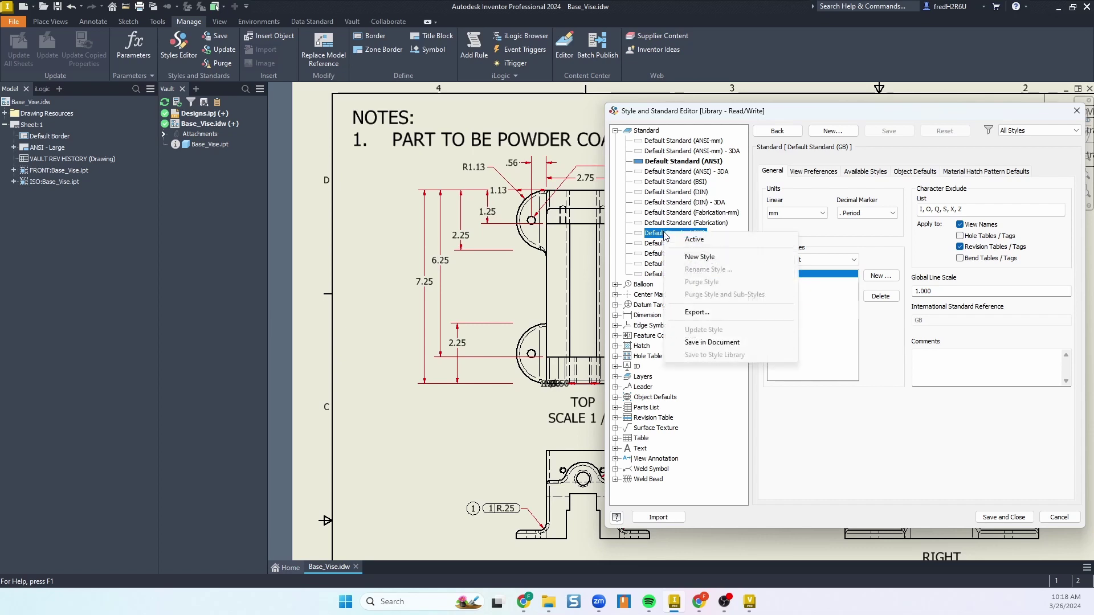
{"action": "left_click", "coordinate": [704, 343]}
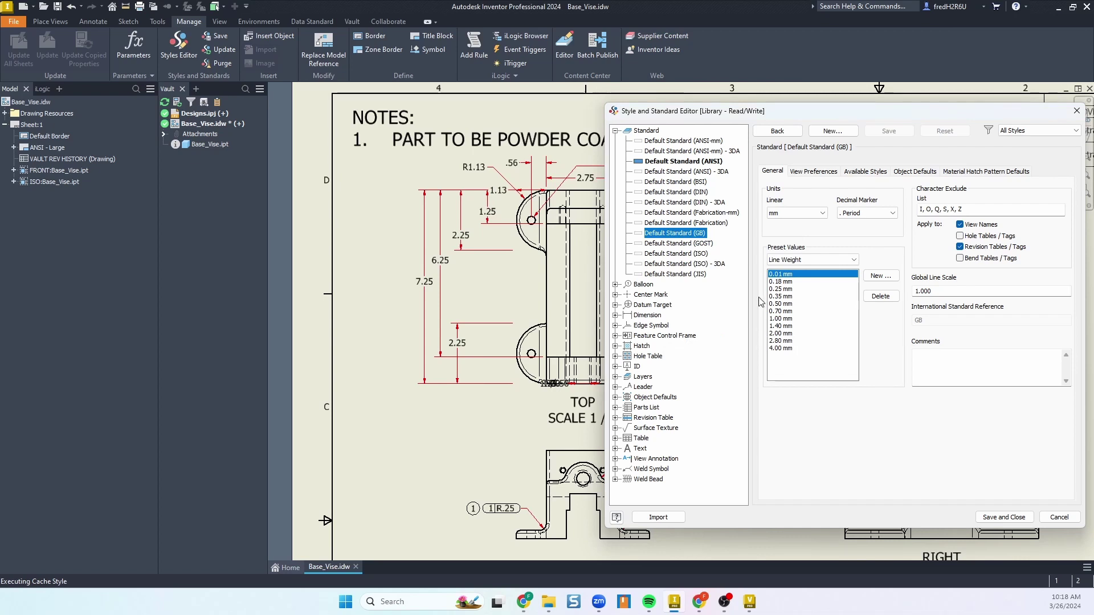
{"action": "left_click", "coordinate": [1063, 130]}
{"action": "left_click", "coordinate": [1023, 149]}
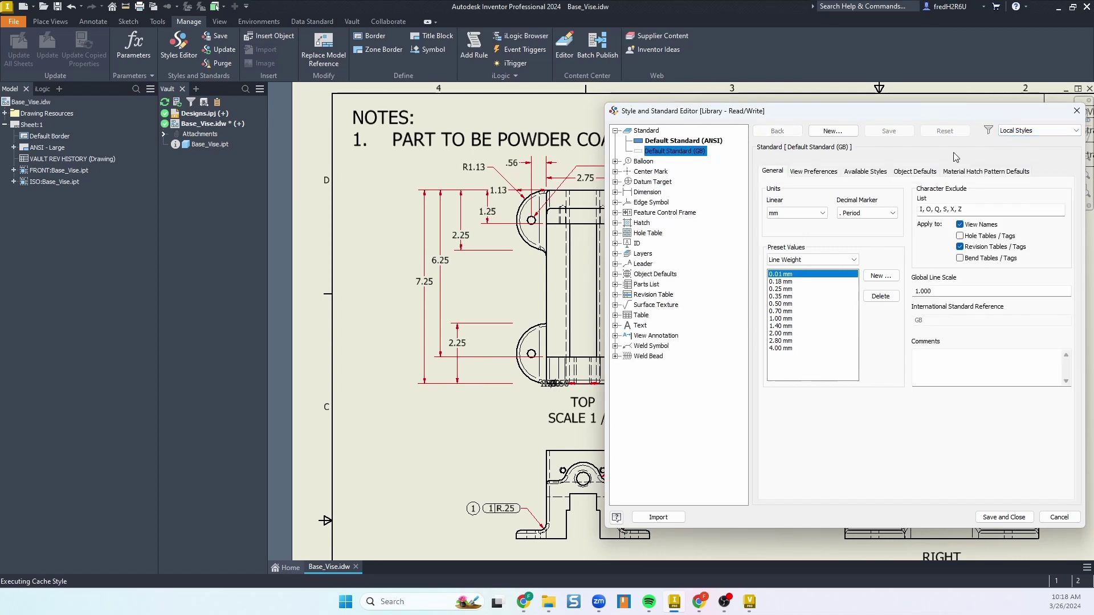
Examine the local ANSI and GB standards and the matching Balloon and Center Mark styles
{"action": "left_click", "coordinate": [683, 141]}
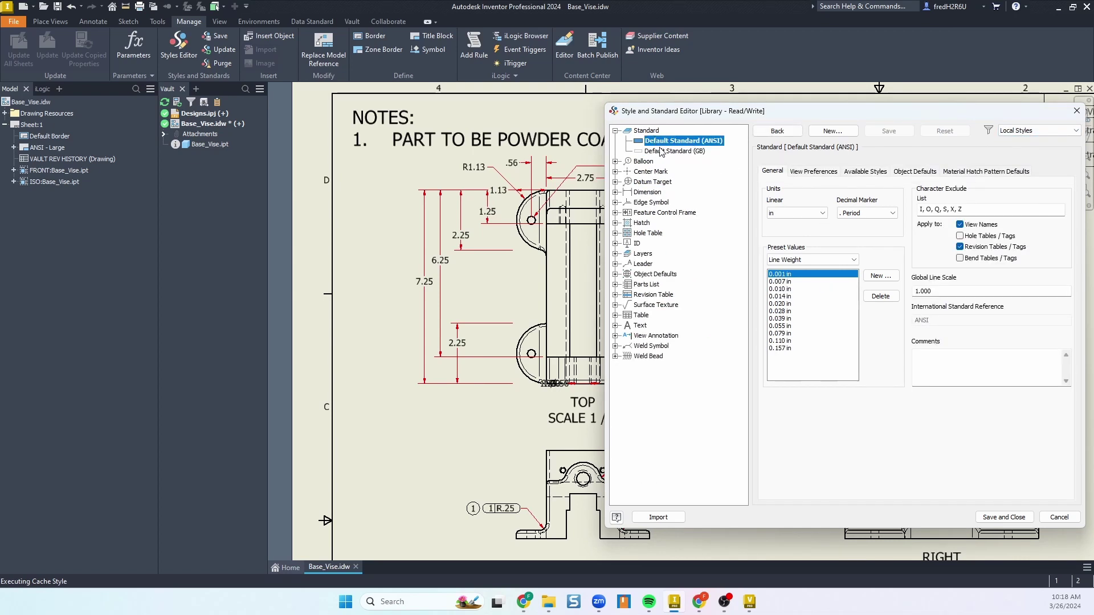
{"action": "left_click", "coordinate": [665, 153]}
{"action": "left_click", "coordinate": [615, 161]}
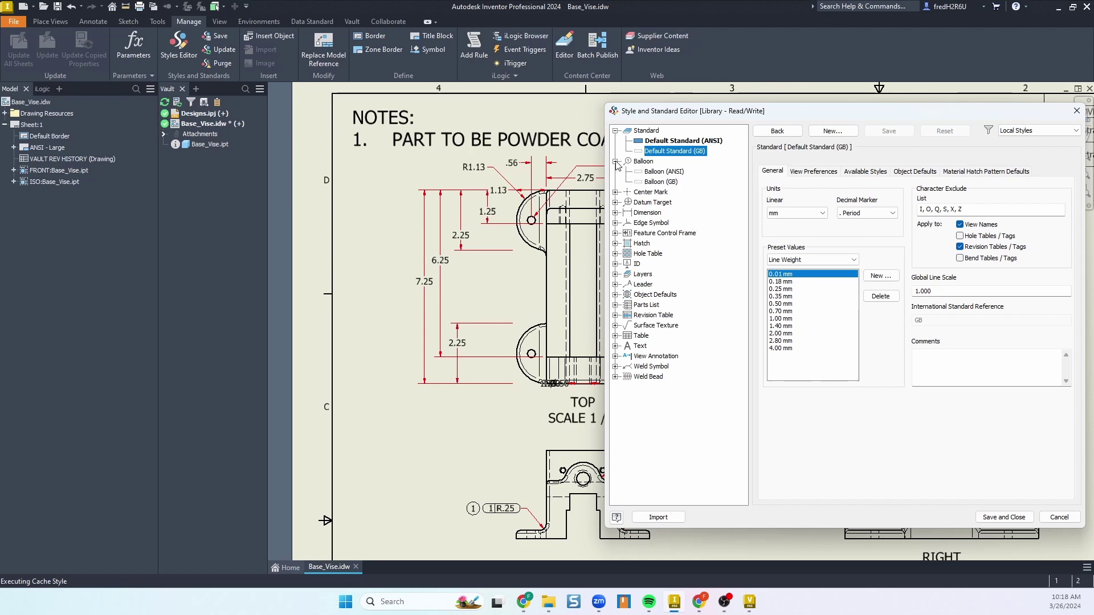
{"action": "left_click", "coordinate": [661, 172]}
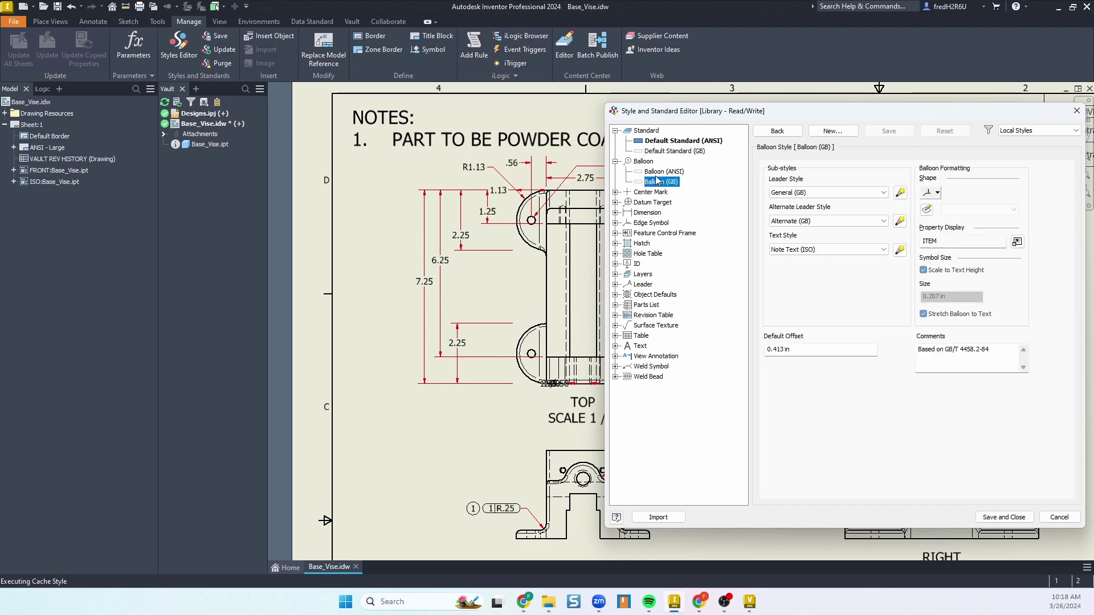
{"action": "left_click", "coordinate": [615, 193]}
{"action": "left_click", "coordinate": [665, 202]}
{"action": "left_click", "coordinate": [666, 211]}
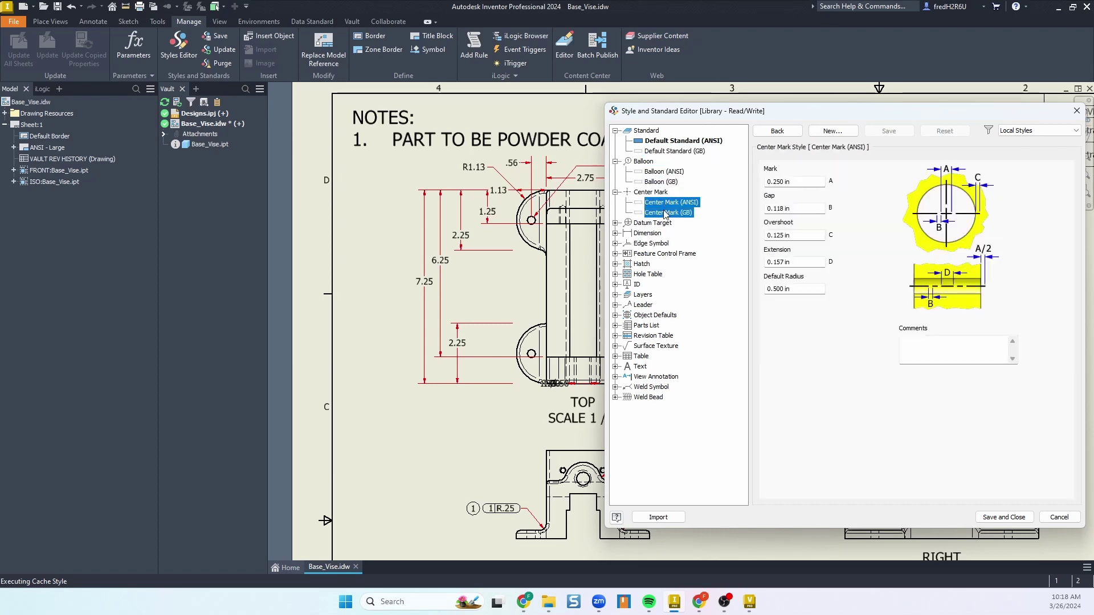
{"action": "left_click", "coordinate": [616, 192]}
{"action": "left_click", "coordinate": [615, 161]}
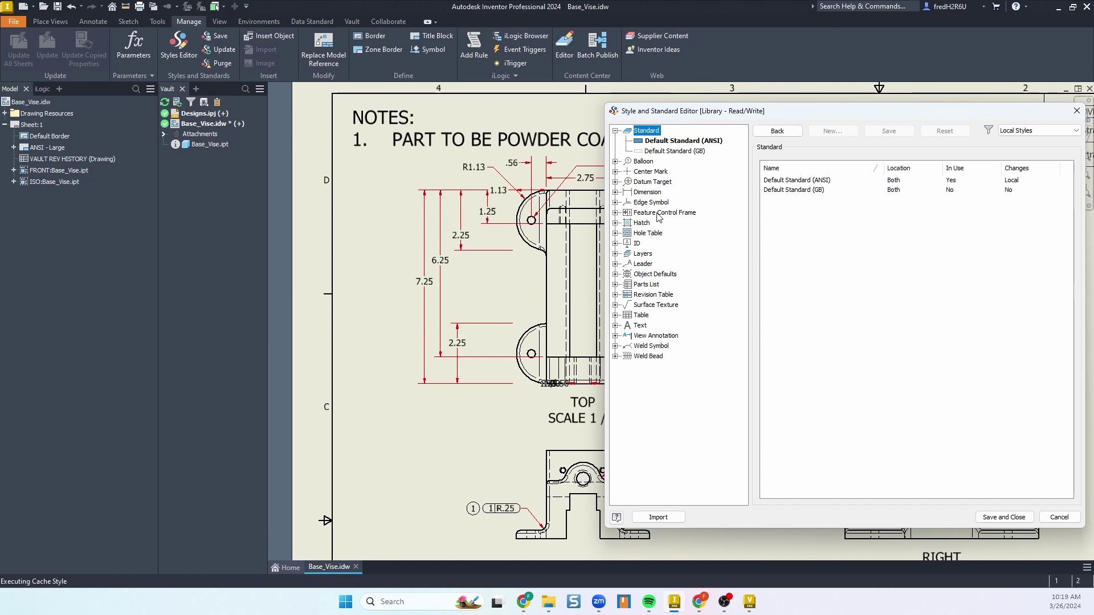
Set the line color of the Default (ANSI) dimension style to black and save the style
{"action": "left_click", "coordinate": [616, 192]}
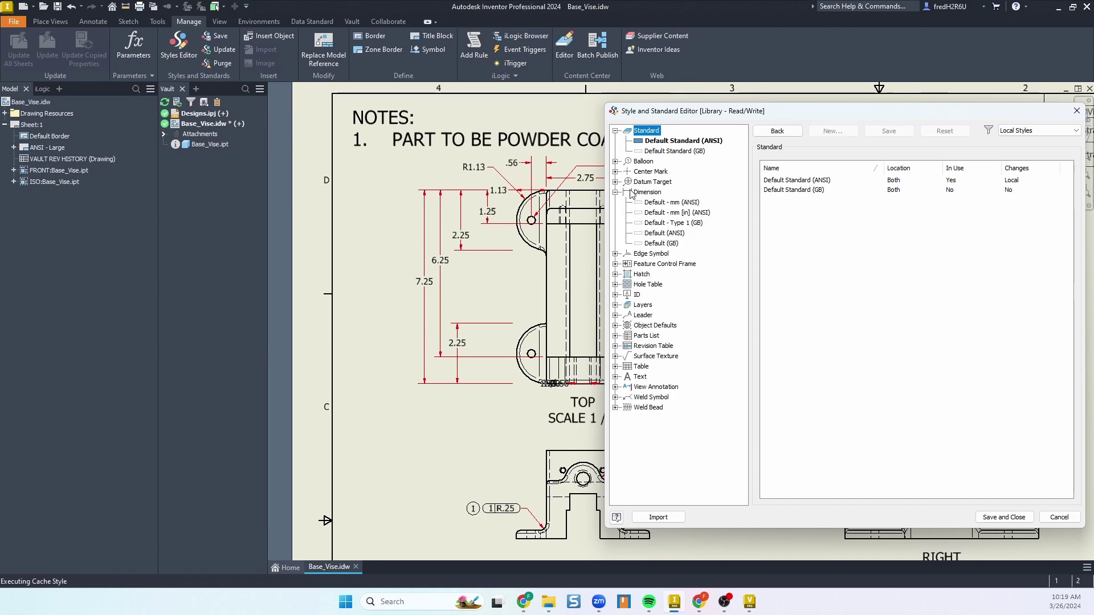
{"action": "left_click", "coordinate": [661, 235]}
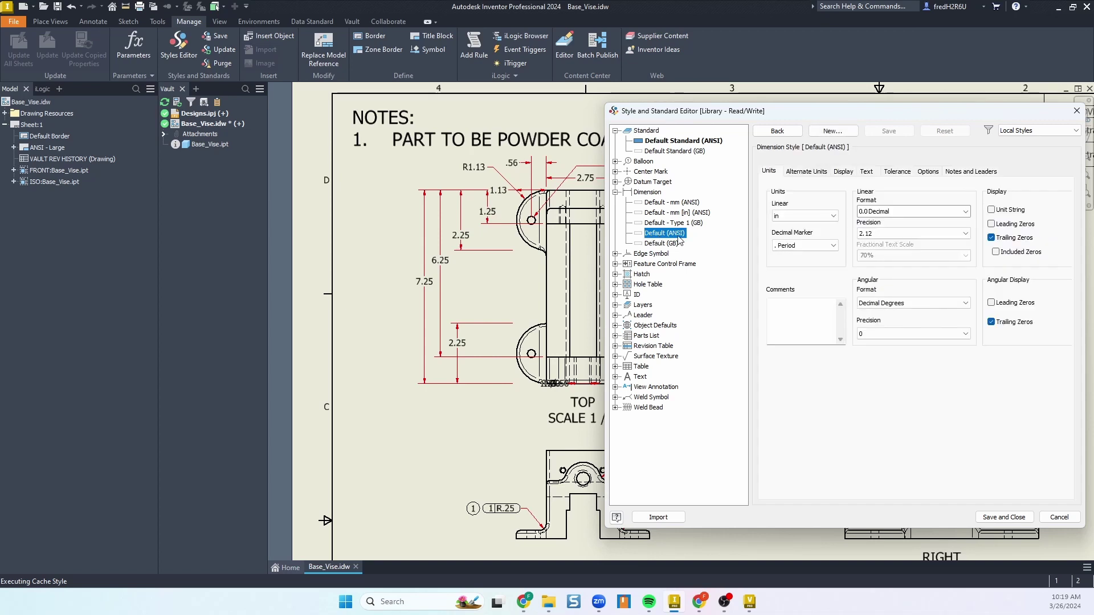
{"action": "left_click", "coordinate": [844, 172]}
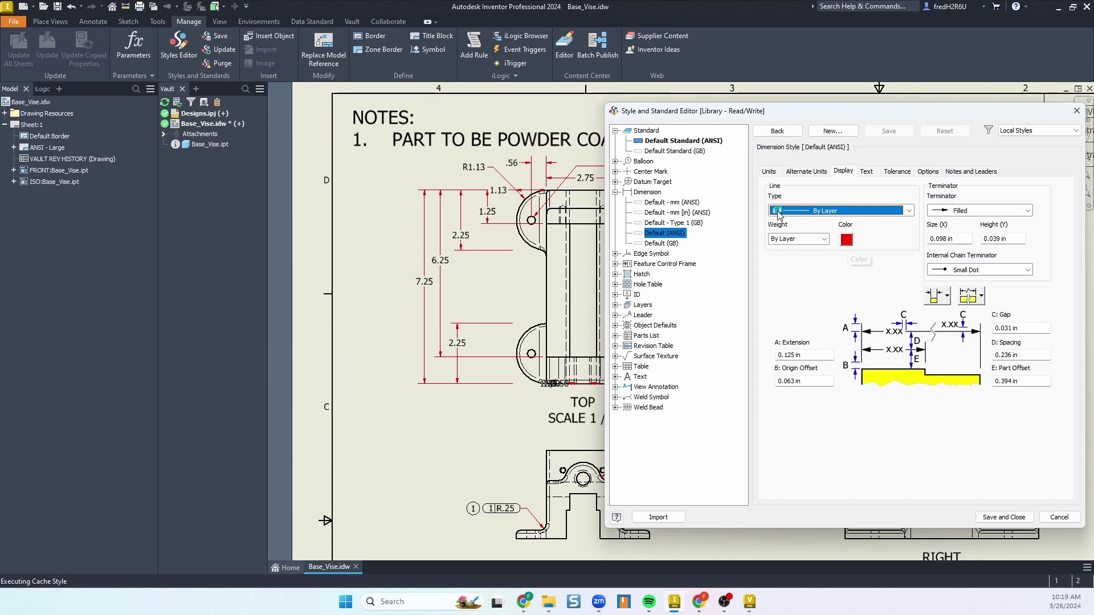
{"action": "left_click", "coordinate": [847, 242]}
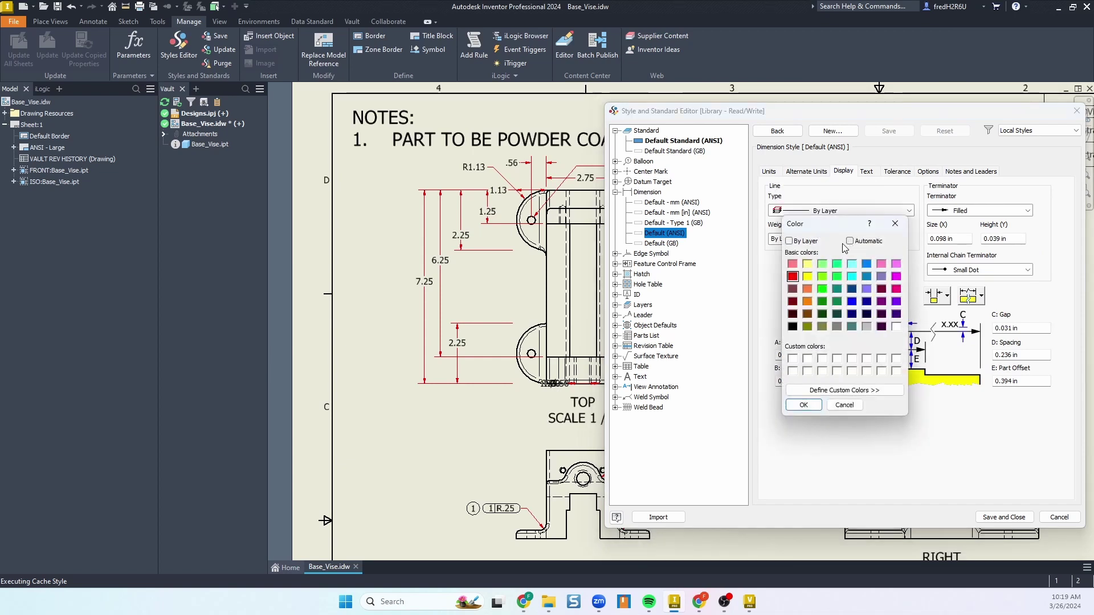
{"action": "left_click", "coordinate": [792, 326]}
{"action": "left_click", "coordinate": [804, 405]}
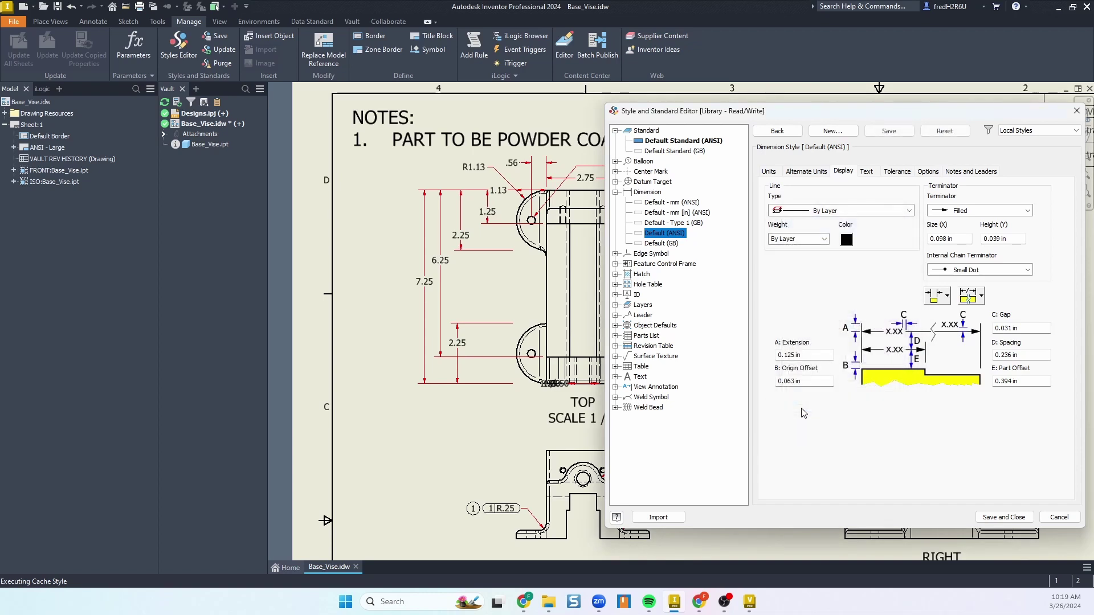
{"action": "left_click", "coordinate": [887, 131]}
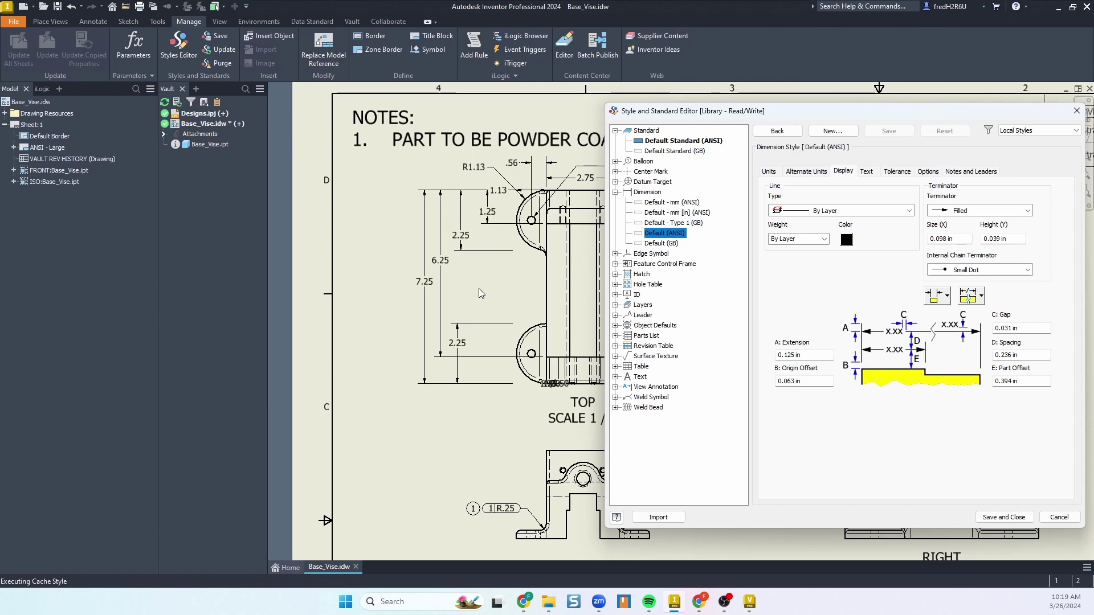
Replace the Default (ANSI) dimension style with Default - mm (ANSI)
{"action": "left_click", "coordinate": [769, 174]}
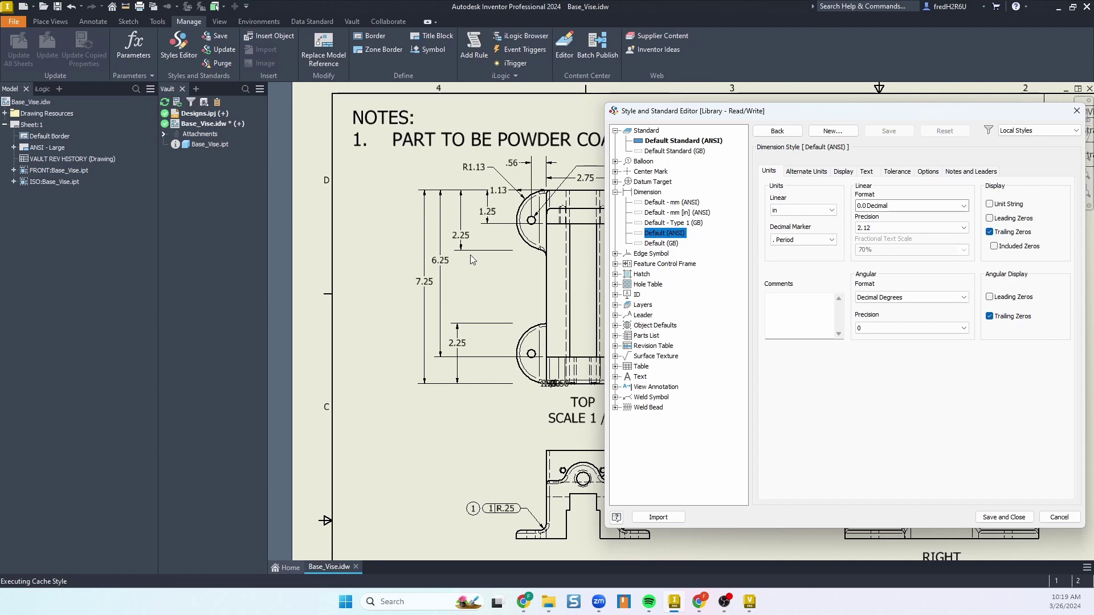
{"action": "right_click", "coordinate": [663, 236]}
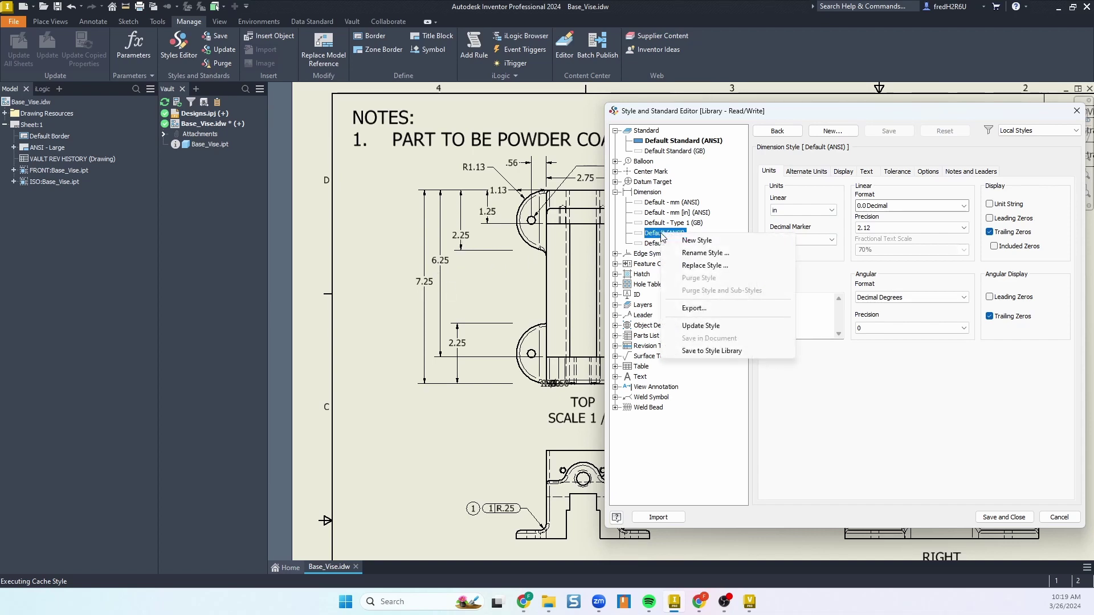
{"action": "left_click", "coordinate": [705, 266]}
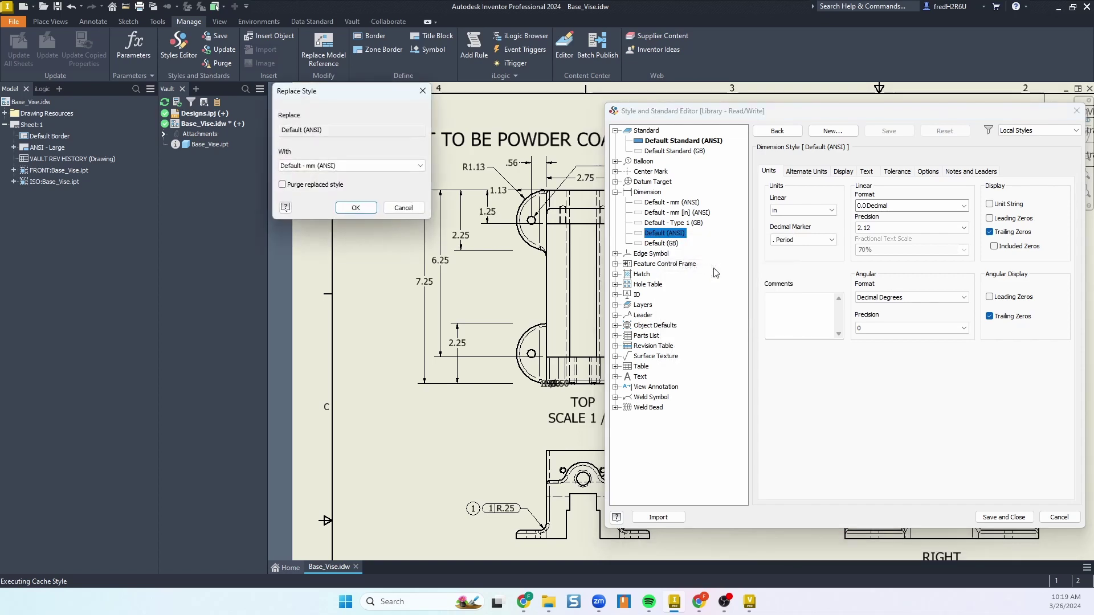
Replace the Default - mm (ANSI) dimension style with Default - Fraction (ANSI) and display the fraction style's settings
{"action": "left_click", "coordinate": [358, 166]}
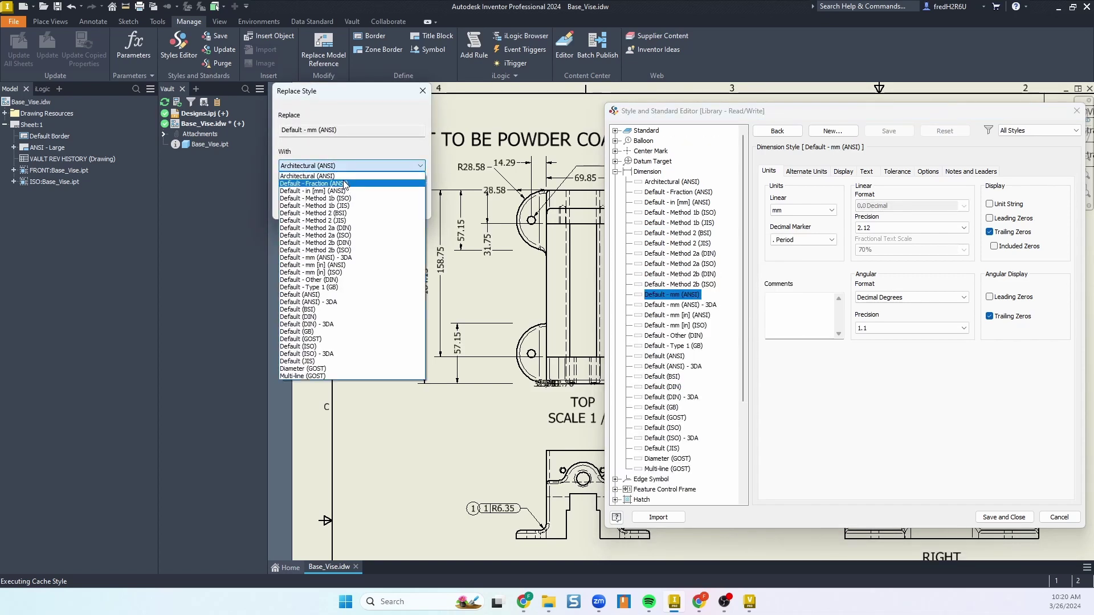
{"action": "left_click", "coordinate": [342, 183]}
{"action": "left_click", "coordinate": [364, 206]}
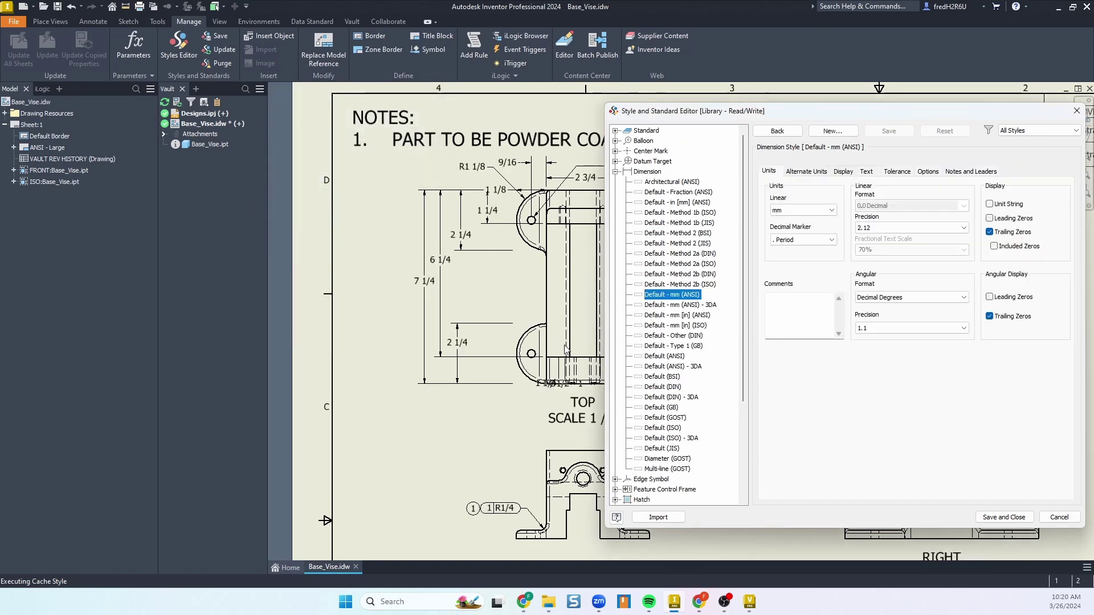
{"action": "left_click", "coordinate": [664, 192]}
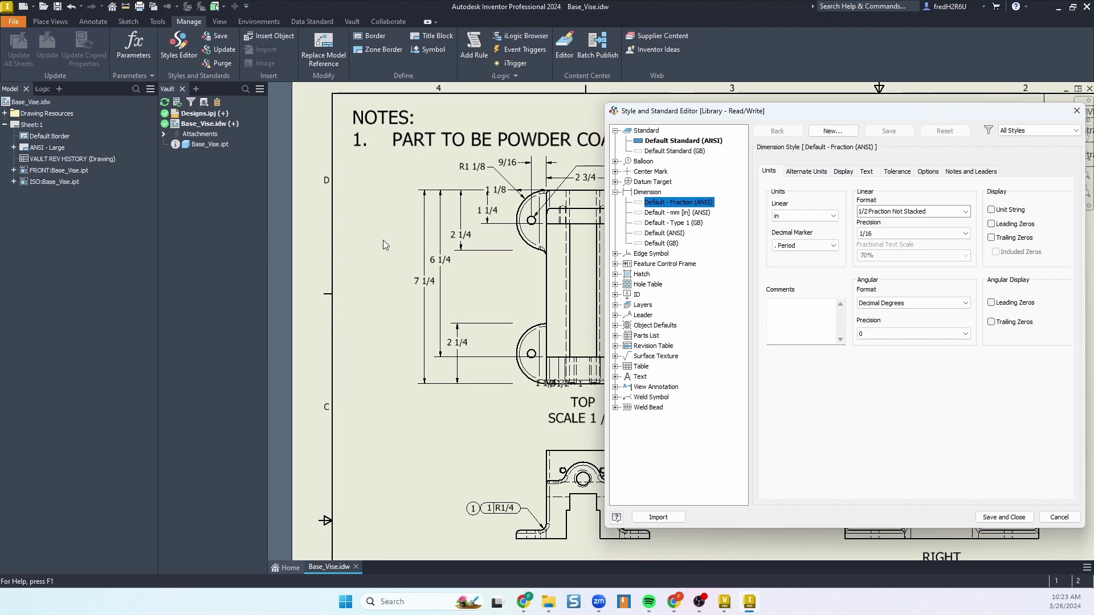
Purge the Default Standard (GB) style from the document, then save and close the style editor
{"action": "left_click", "coordinate": [671, 151]}
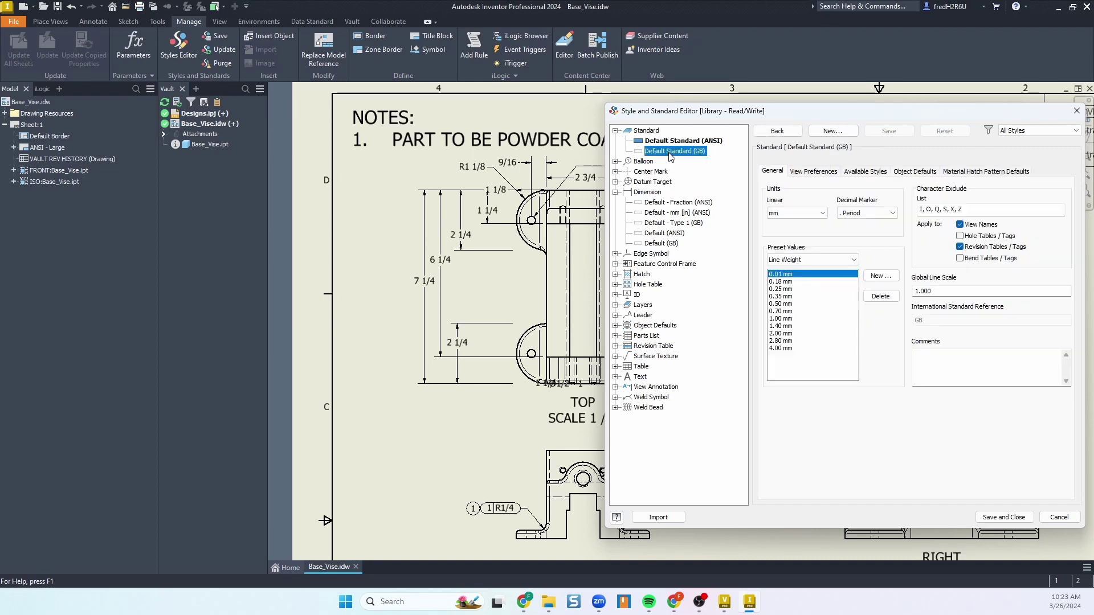
{"action": "right_click", "coordinate": [670, 154]}
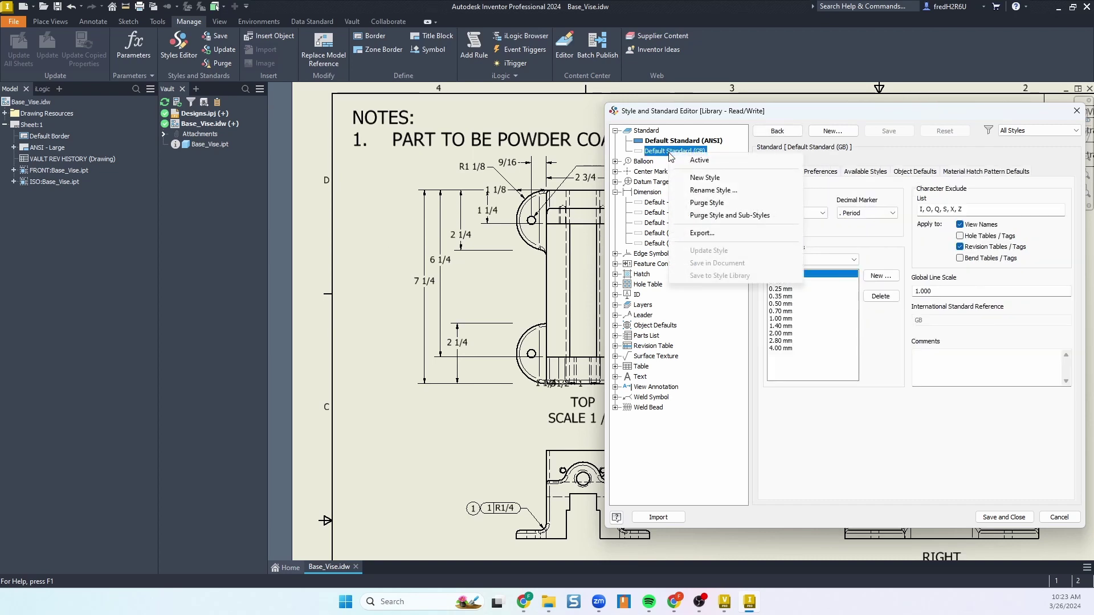
{"action": "left_click", "coordinate": [693, 204]}
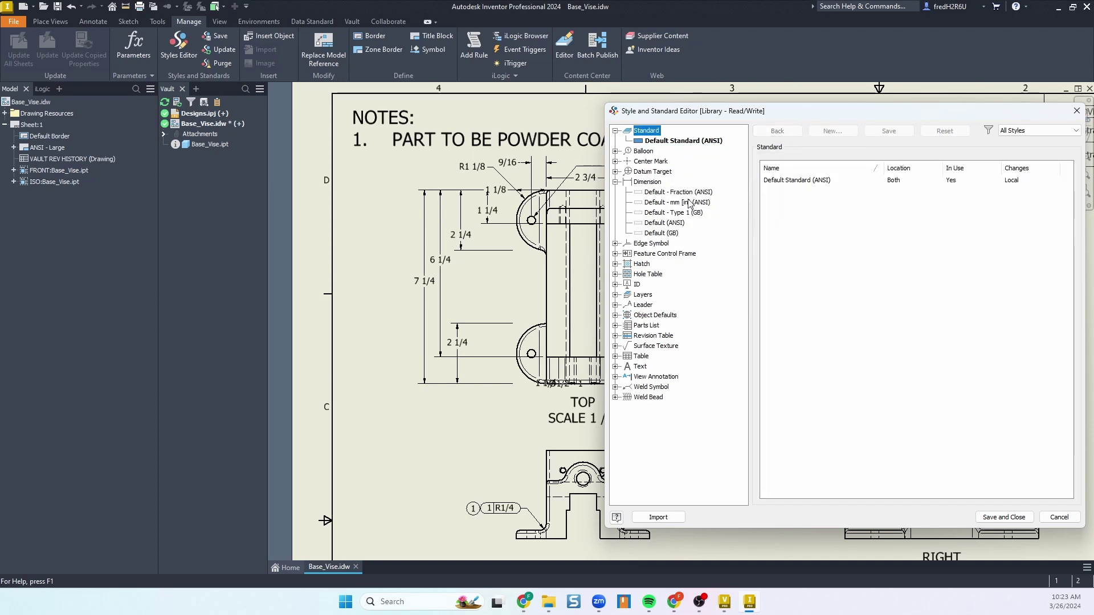
{"action": "left_click", "coordinate": [1026, 518]}
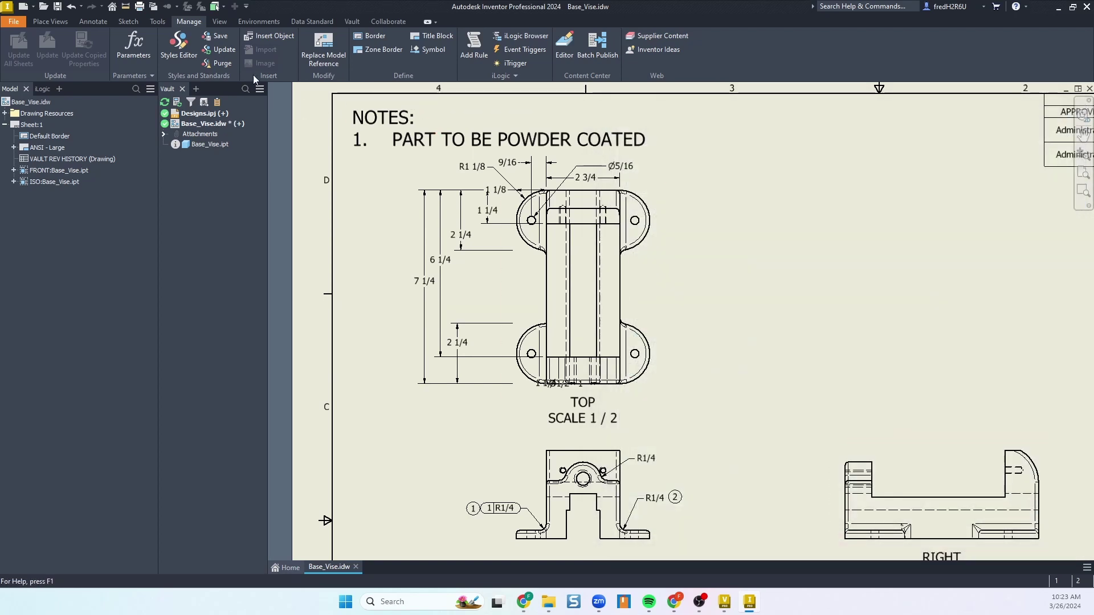
Purge the drawing's unused styles along with their sub-styles
{"action": "left_click", "coordinate": [224, 64]}
{"action": "left_click_drag", "start_coordinate": [772, 206], "coordinate": [643, 149]}
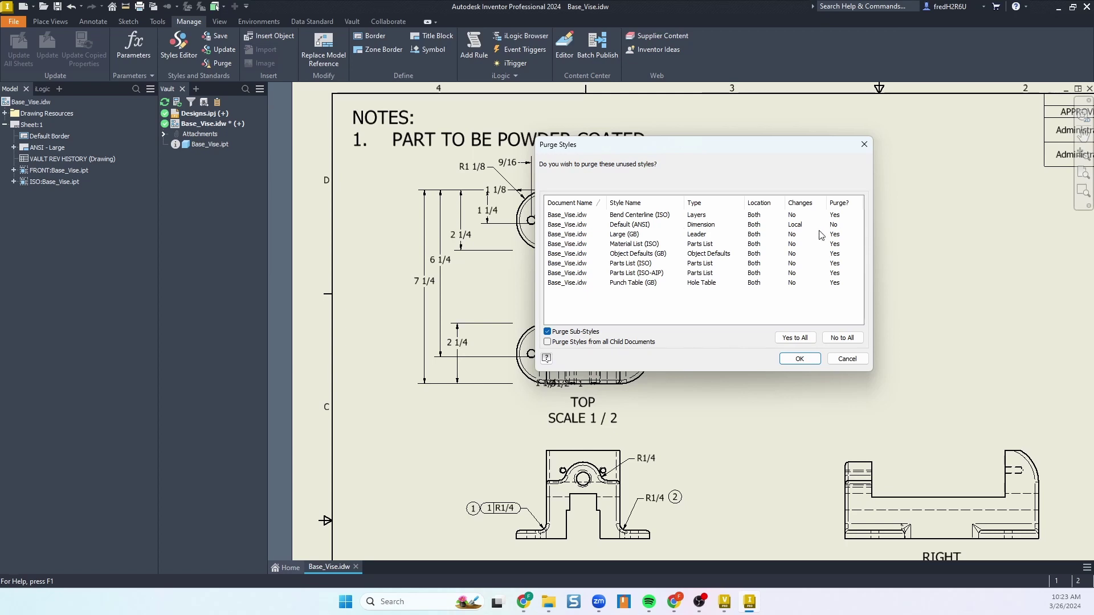
{"action": "left_click", "coordinate": [797, 359]}
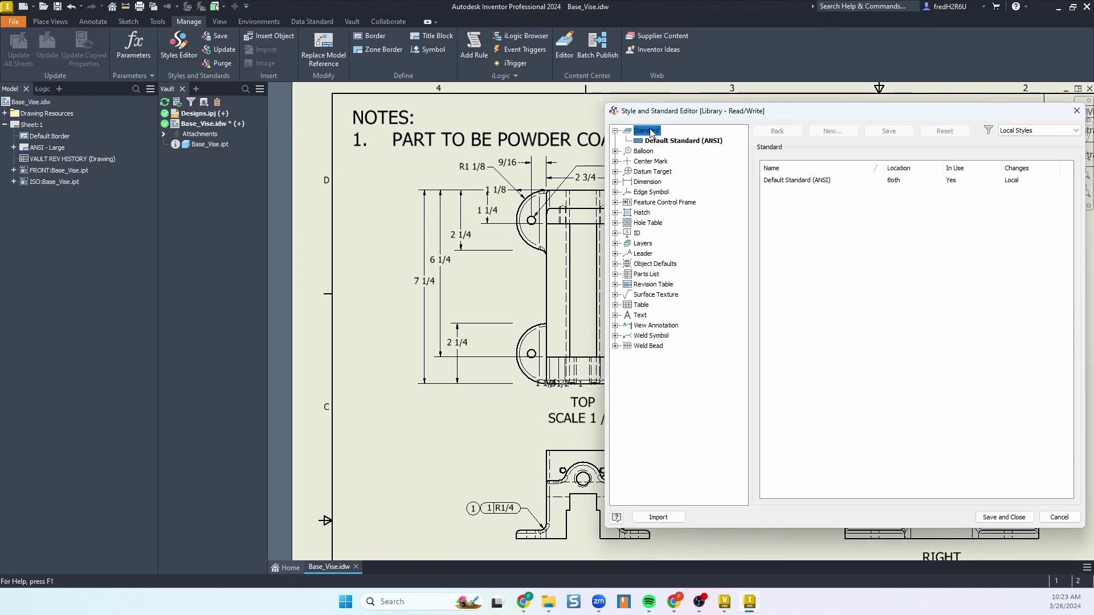
Set the Border (ANSI) layer's color to green in Base_Vise.idw, then save and close the style editor
{"action": "left_click", "coordinate": [615, 182]}
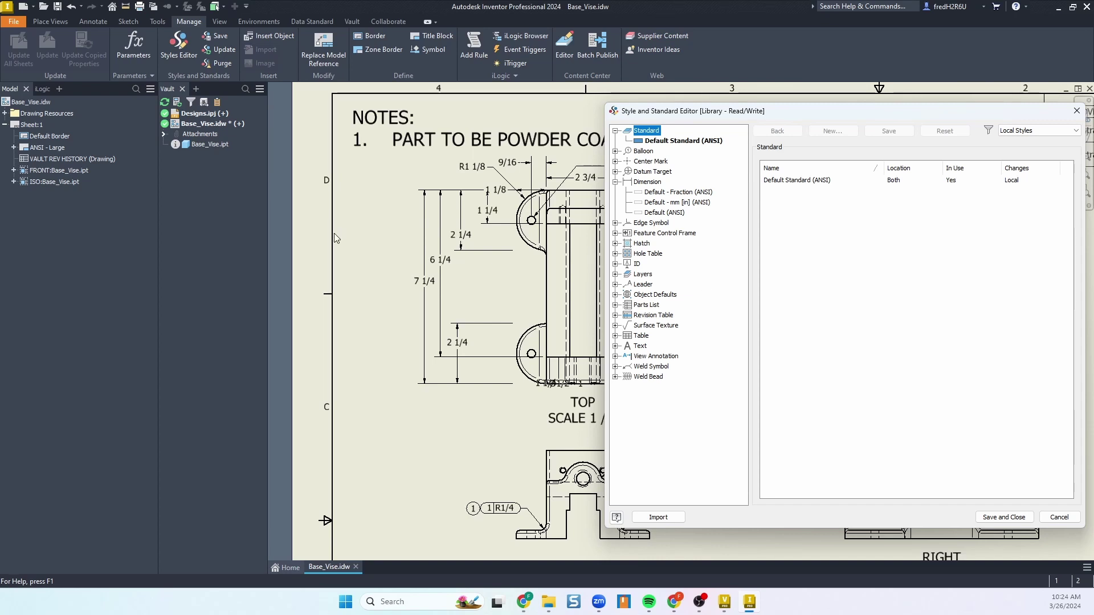
{"action": "left_click", "coordinate": [616, 275]}
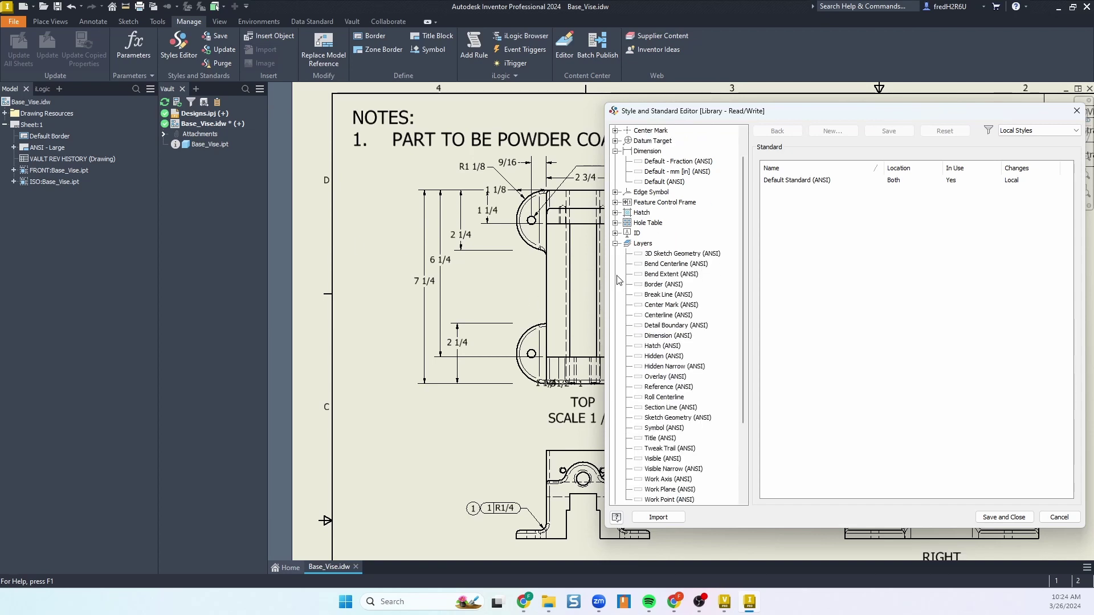
{"action": "left_click", "coordinate": [653, 285]}
{"action": "left_click", "coordinate": [886, 215]}
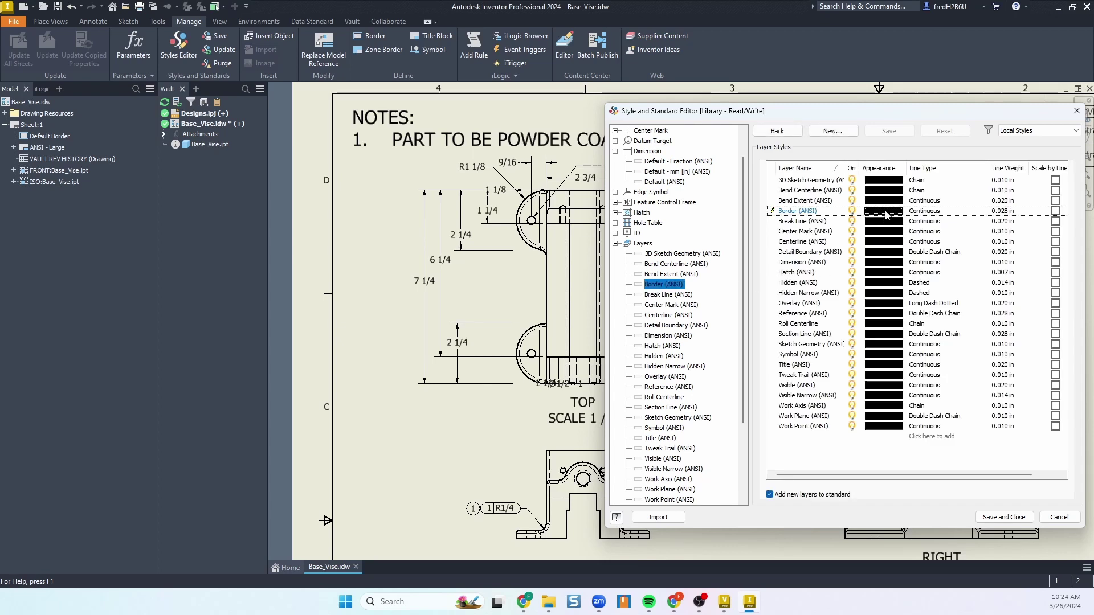
{"action": "left_click", "coordinate": [823, 289]}
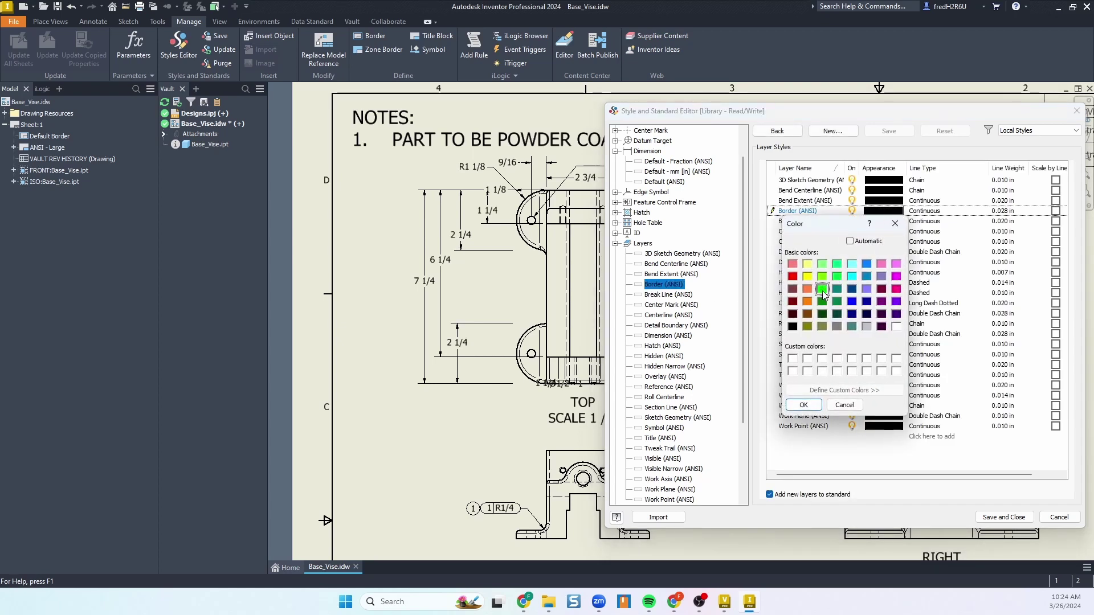
{"action": "left_click", "coordinate": [804, 405]}
{"action": "left_click", "coordinate": [1004, 518]}
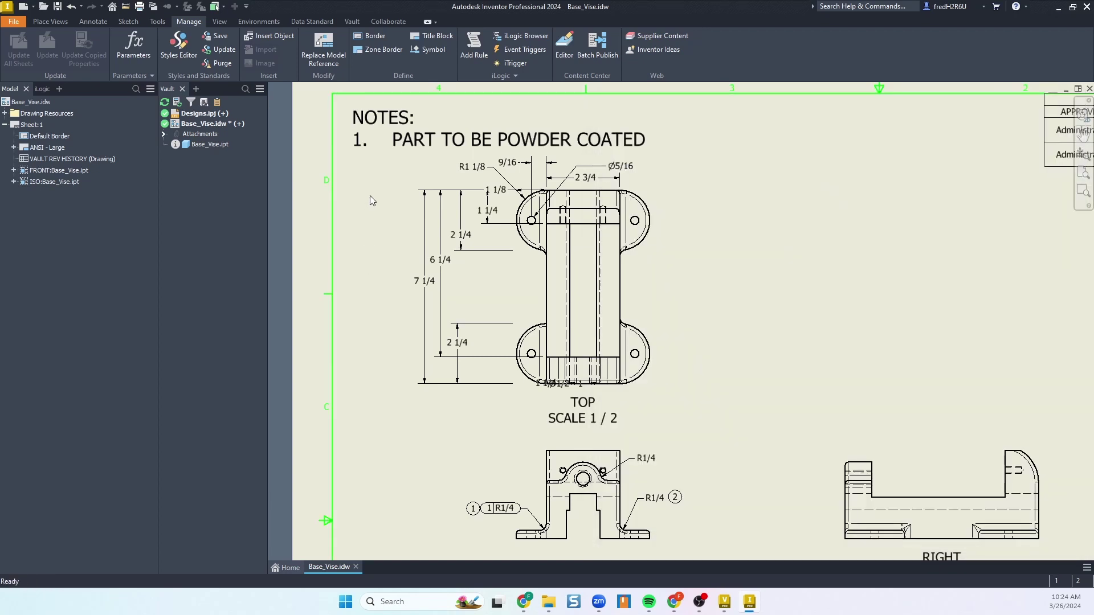
{"action": "key", "text": "Home"}
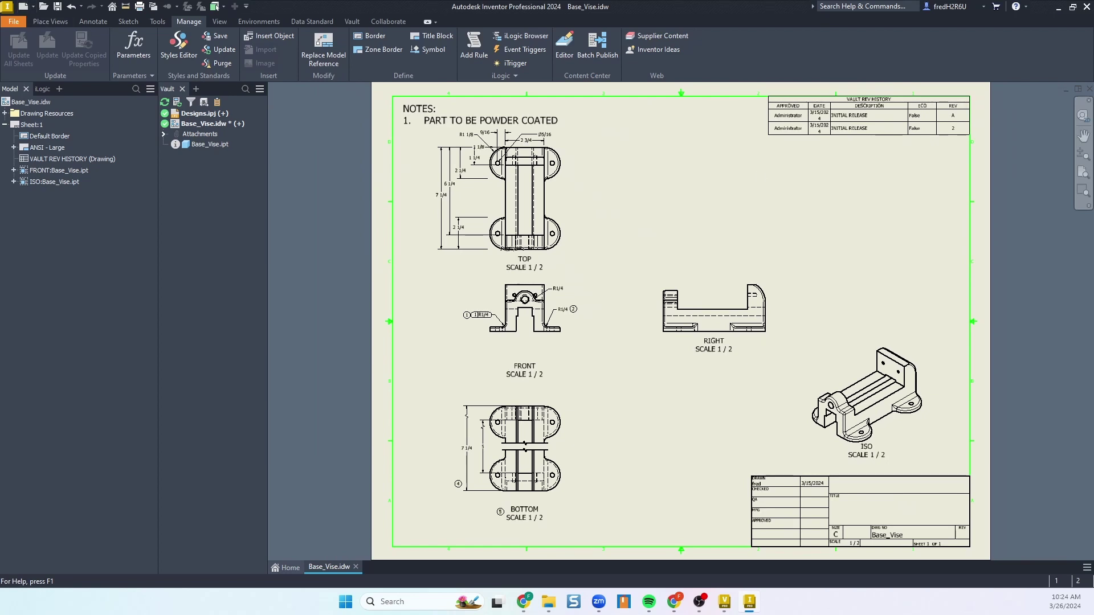
Create a drawing from the en-US Standard.idw template to check its border color, then close it
{"action": "key", "text": "ctrl+n"}
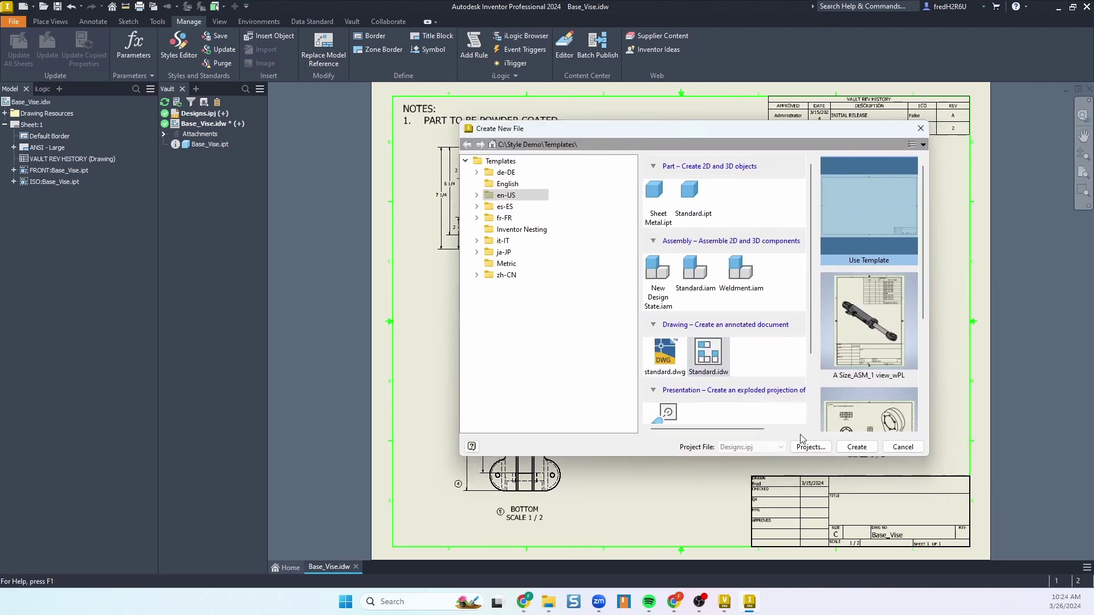
{"action": "left_click", "coordinate": [857, 448]}
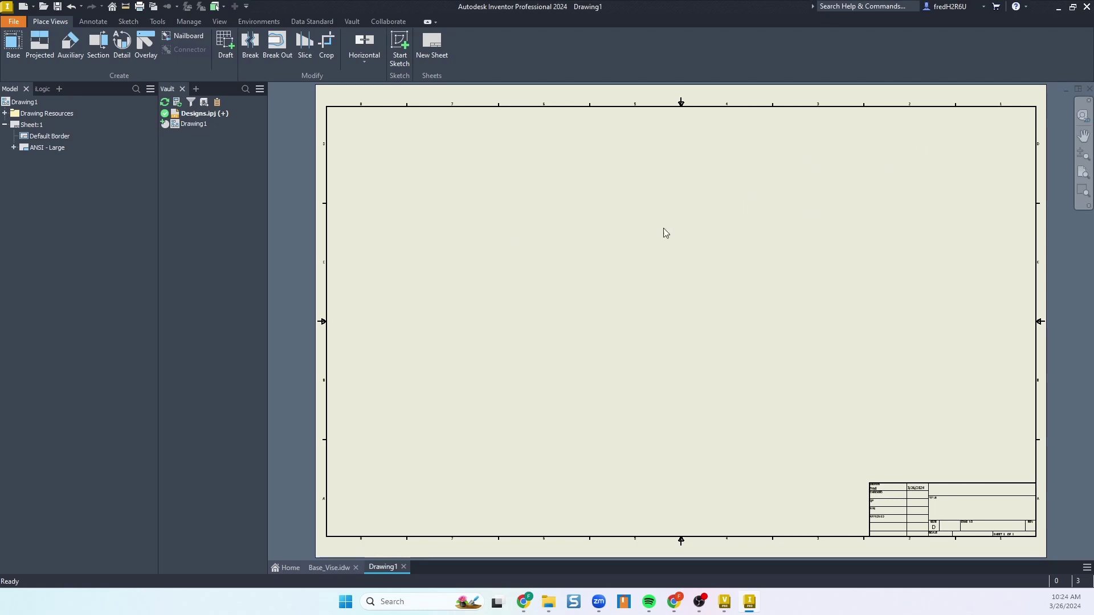
{"action": "left_click", "coordinate": [1089, 89]}
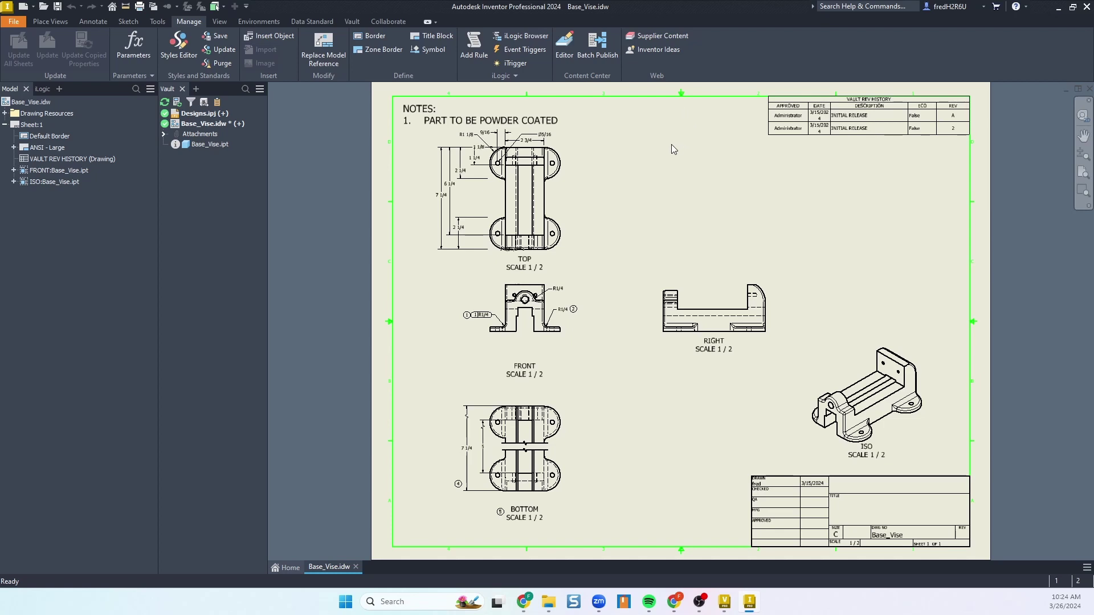
Open the Standard.idw template from C:\Style Demo\Templates\en-US, continuing from its location outside the project search path
{"action": "left_click", "coordinate": [43, 6]}
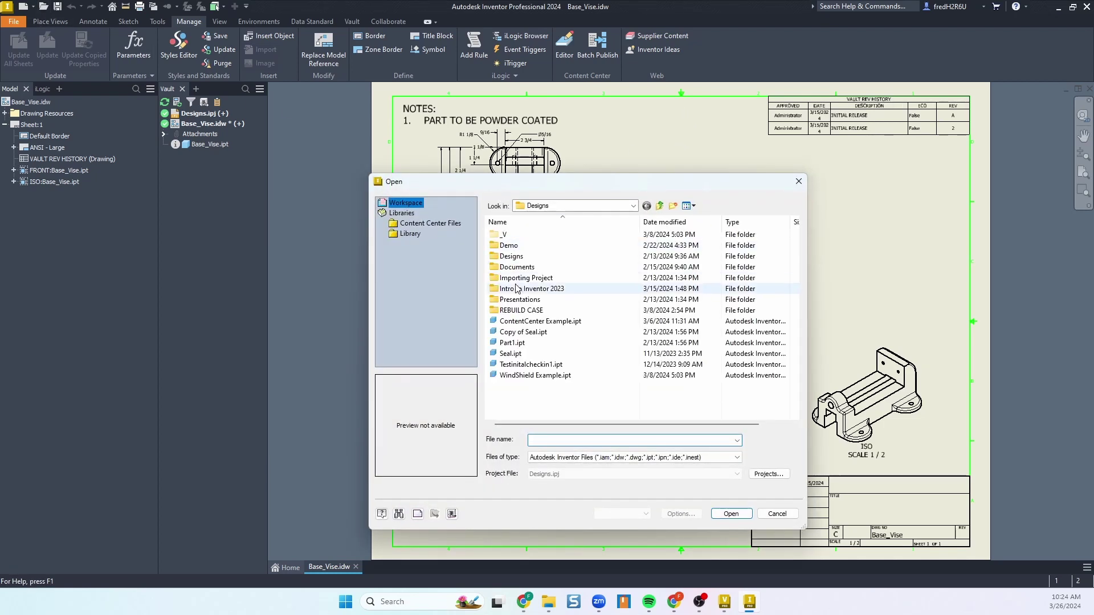
{"action": "left_click", "coordinate": [634, 207]}
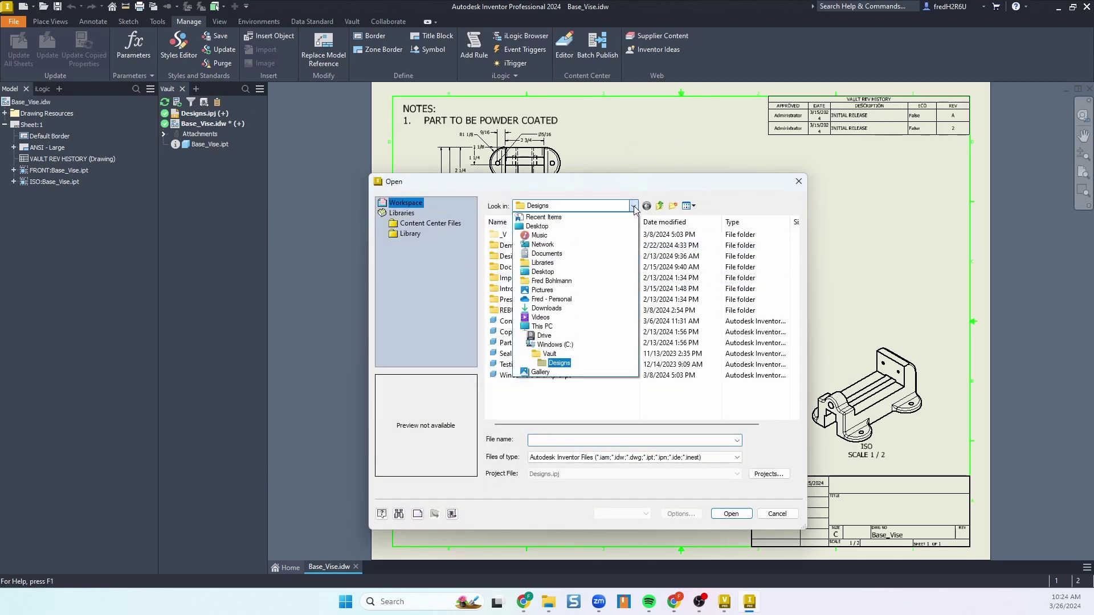
{"action": "left_click", "coordinate": [554, 345]}
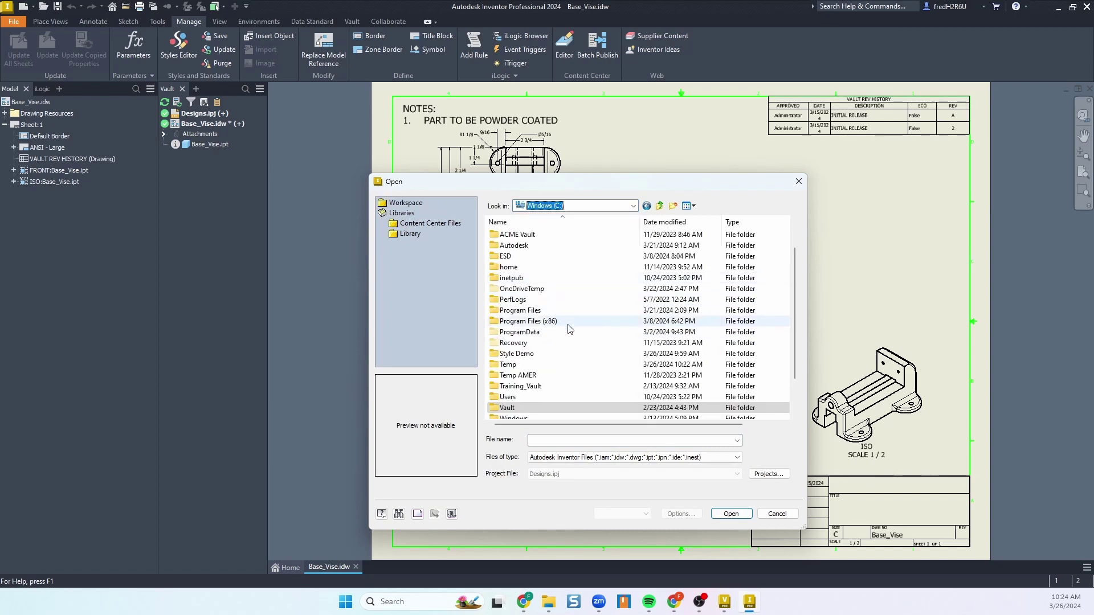
{"action": "double_click", "coordinate": [505, 354]}
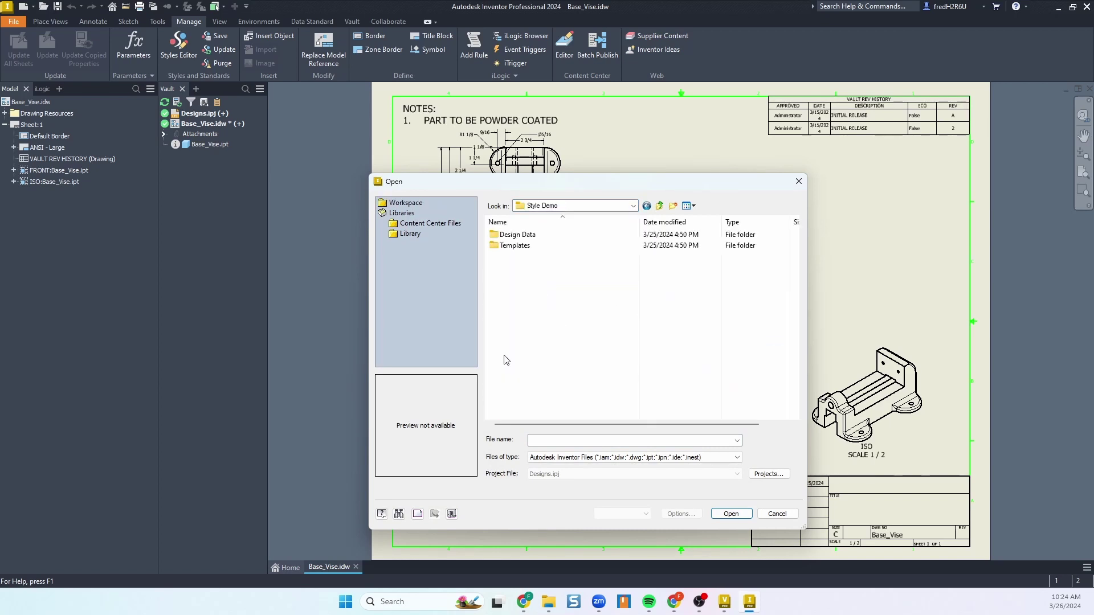
{"action": "double_click", "coordinate": [515, 246]}
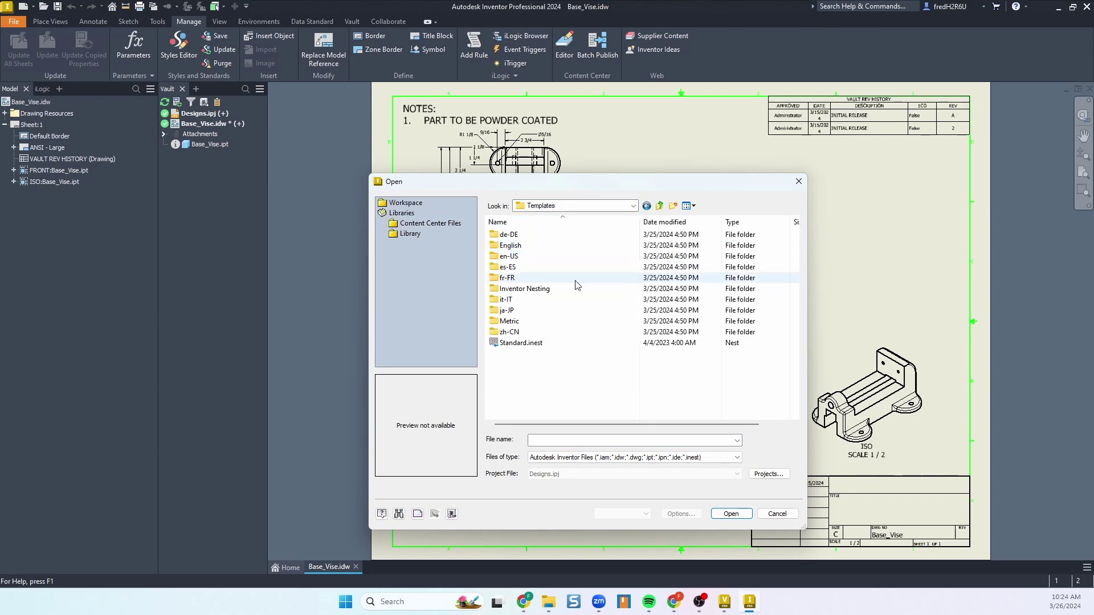
{"action": "double_click", "coordinate": [508, 256]}
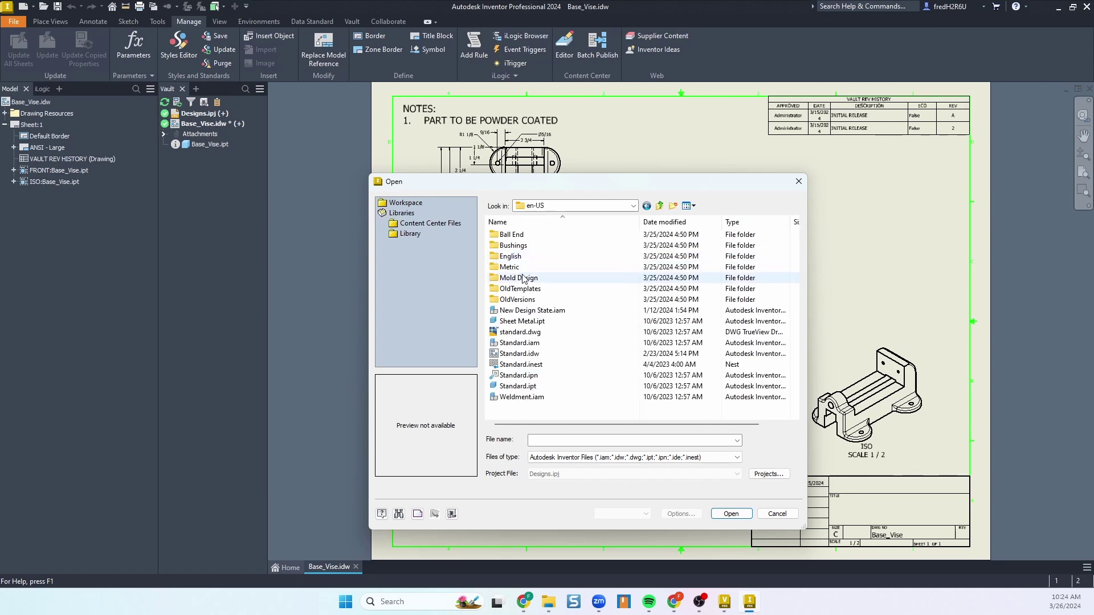
{"action": "left_click", "coordinate": [514, 356]}
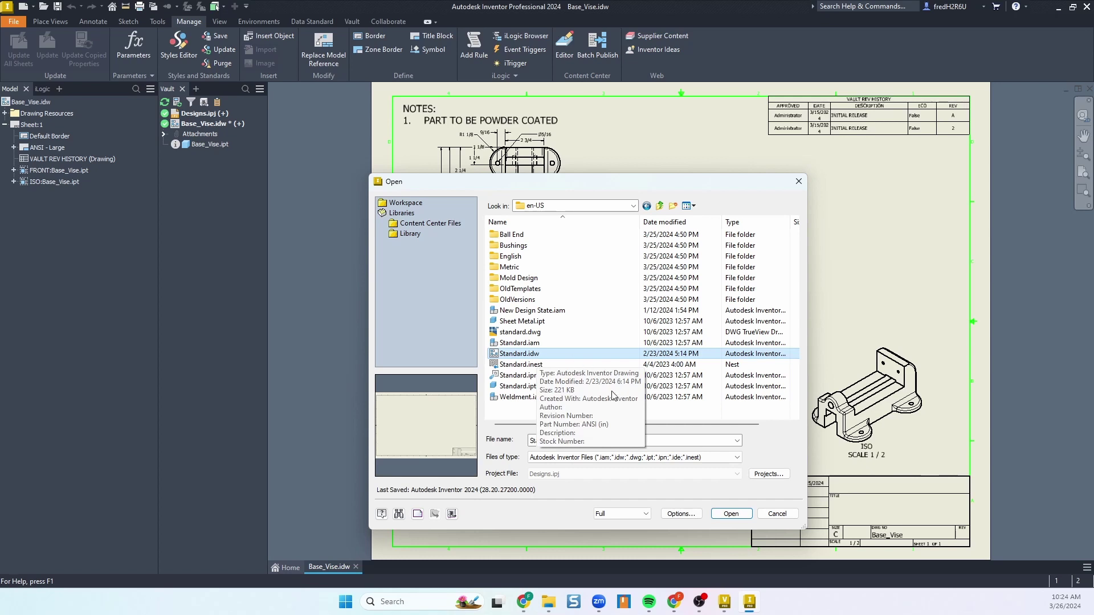
{"action": "left_click", "coordinate": [731, 515]}
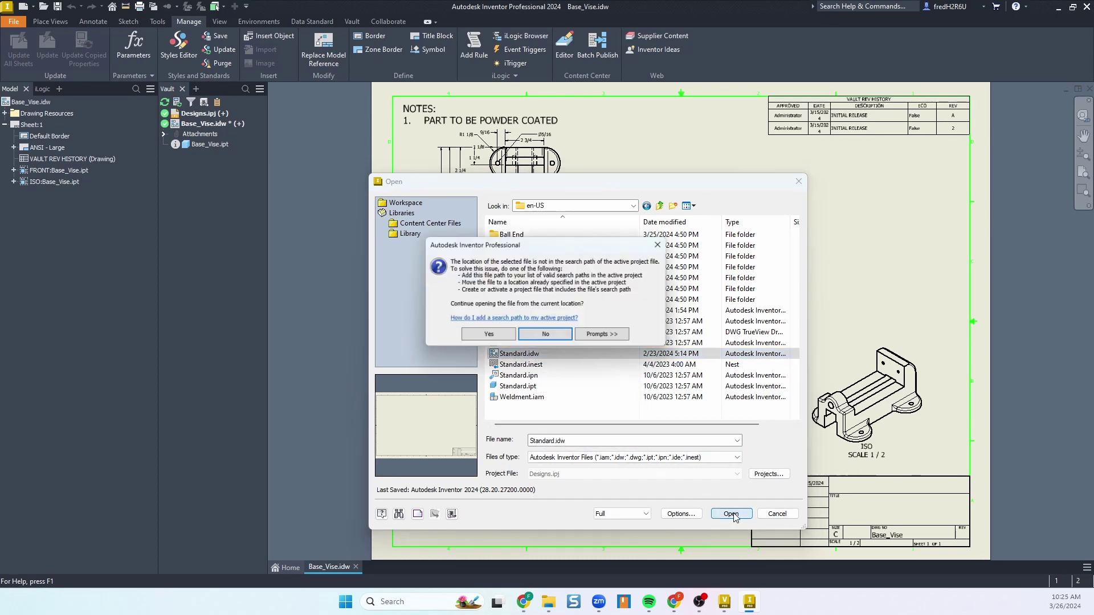
{"action": "left_click", "coordinate": [481, 340]}
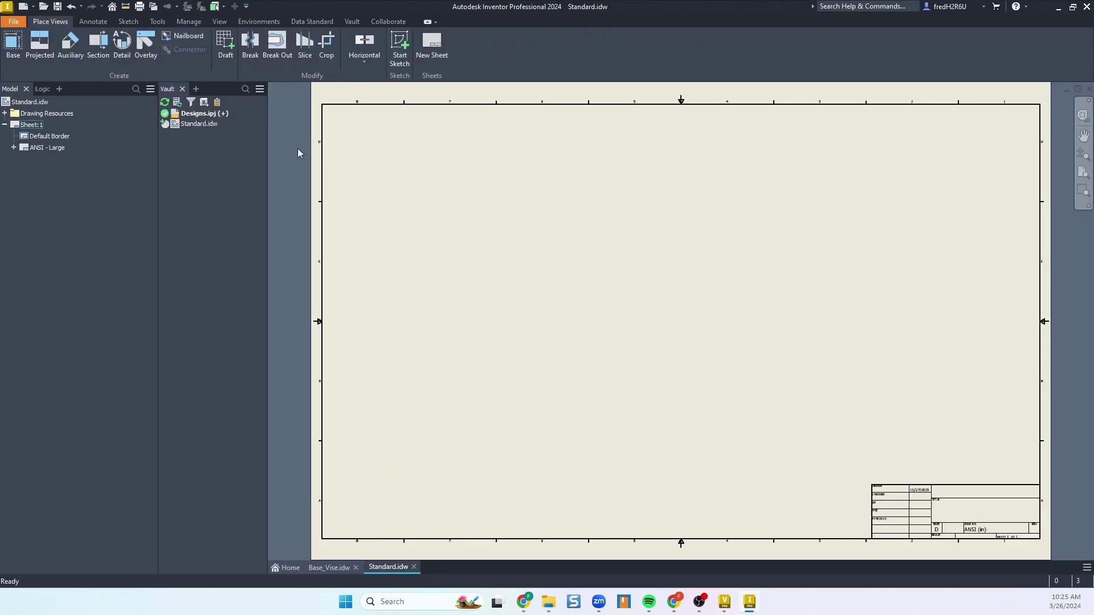
Set the Border (ANSI) layer's color to green in the Standard.idw template's styles
{"action": "left_click", "coordinate": [189, 23]}
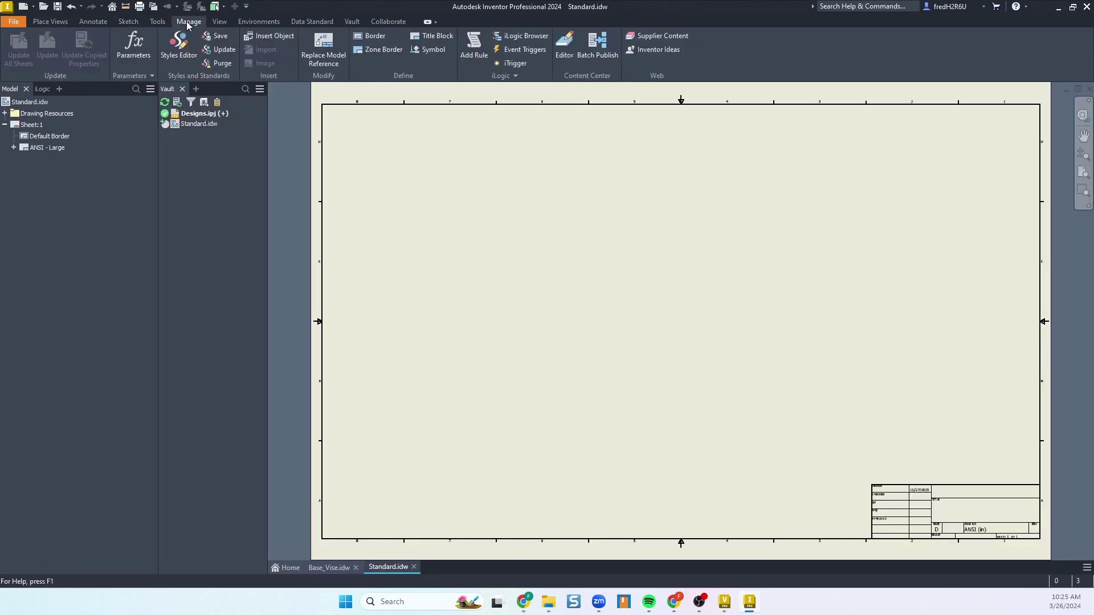
{"action": "left_click", "coordinate": [171, 42]}
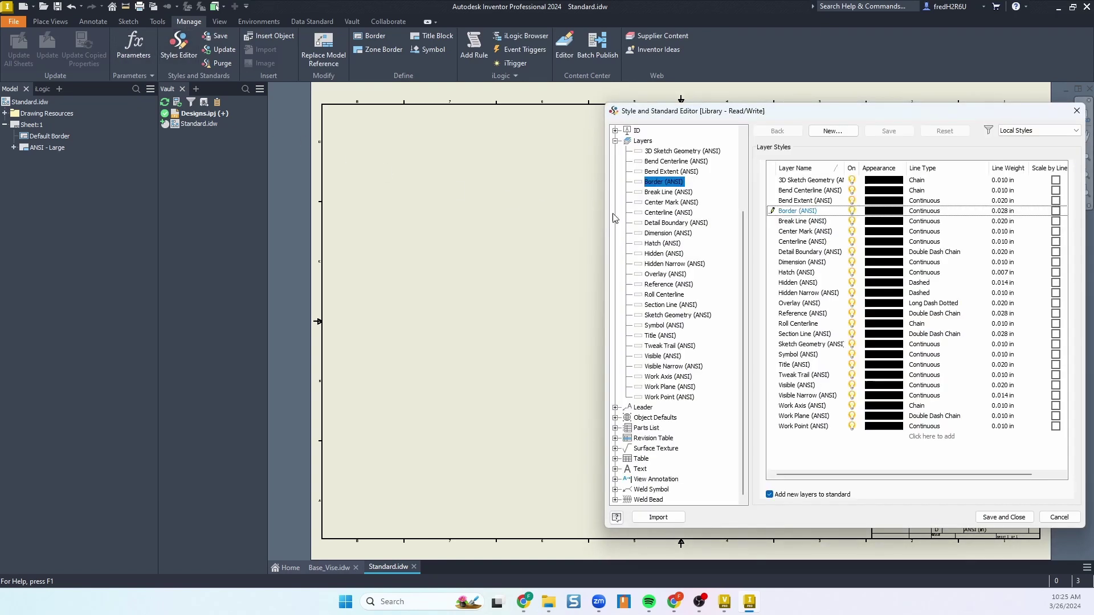
{"action": "left_click", "coordinate": [870, 212]}
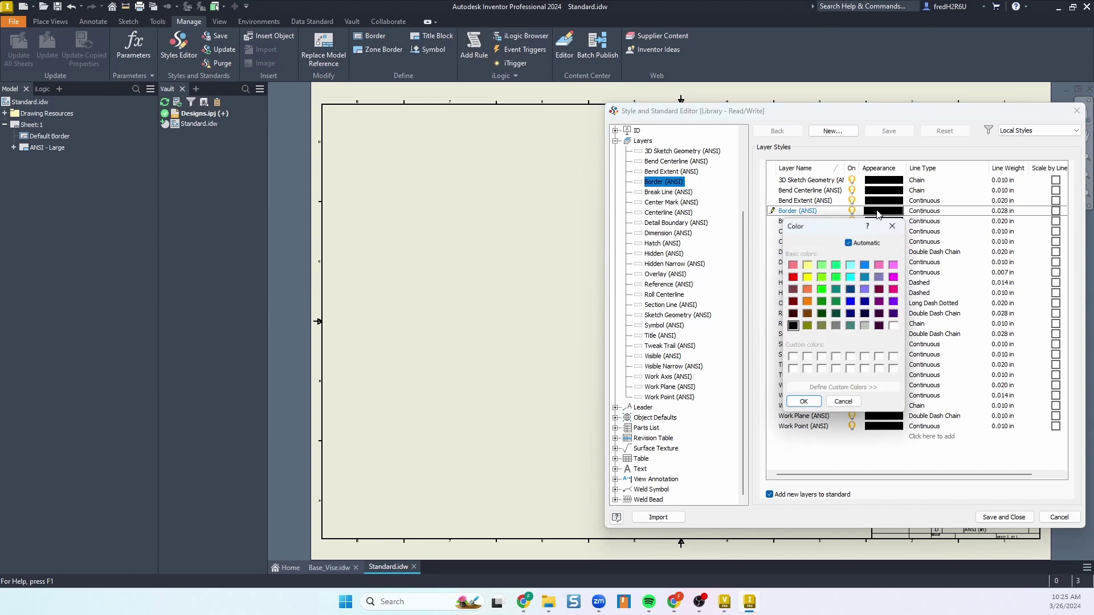
{"action": "left_click", "coordinate": [823, 289]}
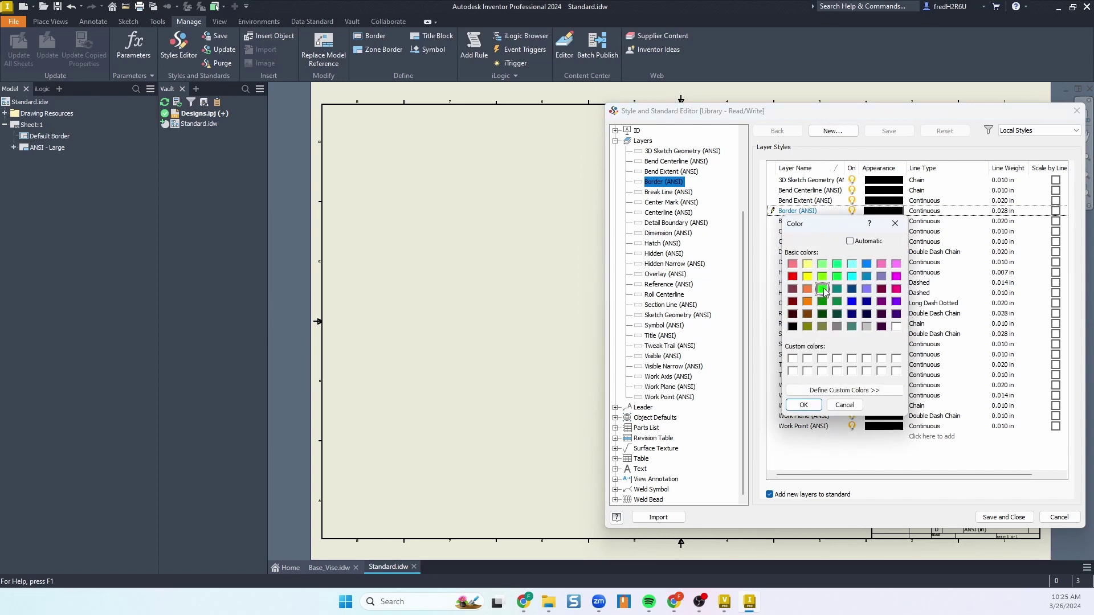
{"action": "left_click", "coordinate": [804, 405]}
Set the Border (ANSI) layer's line weight to 0.070 in and save both the style edits and the Standard.idw template
{"action": "left_click", "coordinate": [1006, 210]}
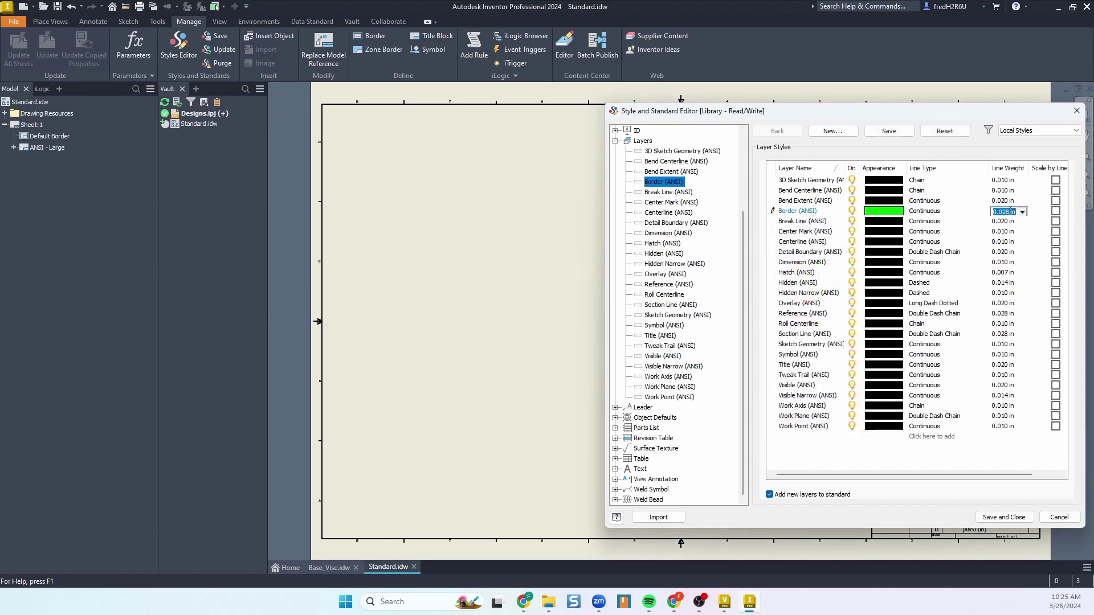
{"action": "left_click", "coordinate": [1010, 211]}
{"action": "left_click", "coordinate": [889, 131]}
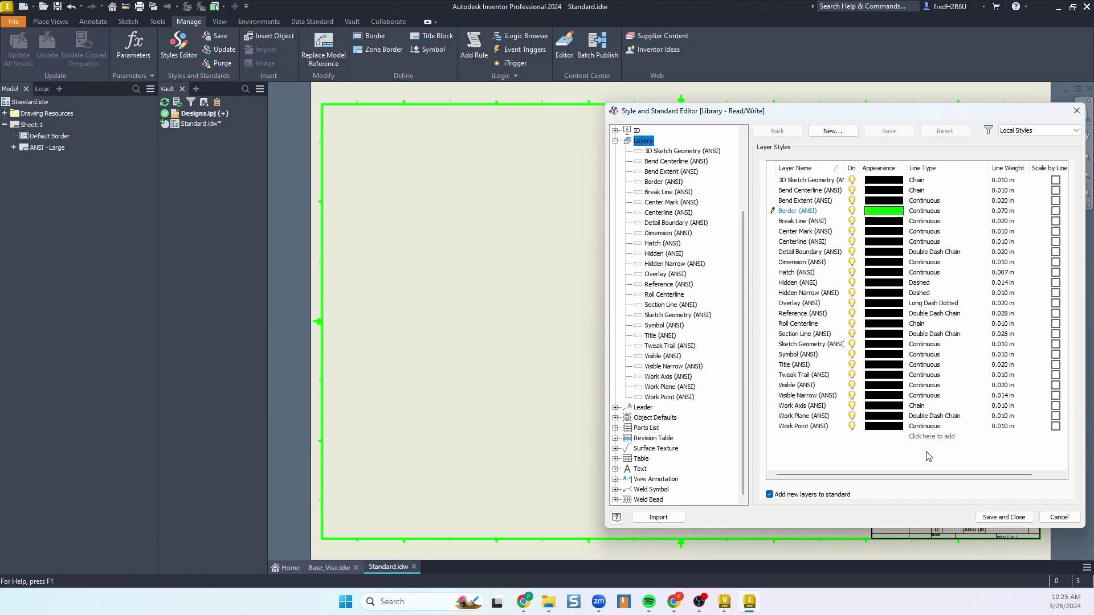
{"action": "left_click", "coordinate": [1003, 518]}
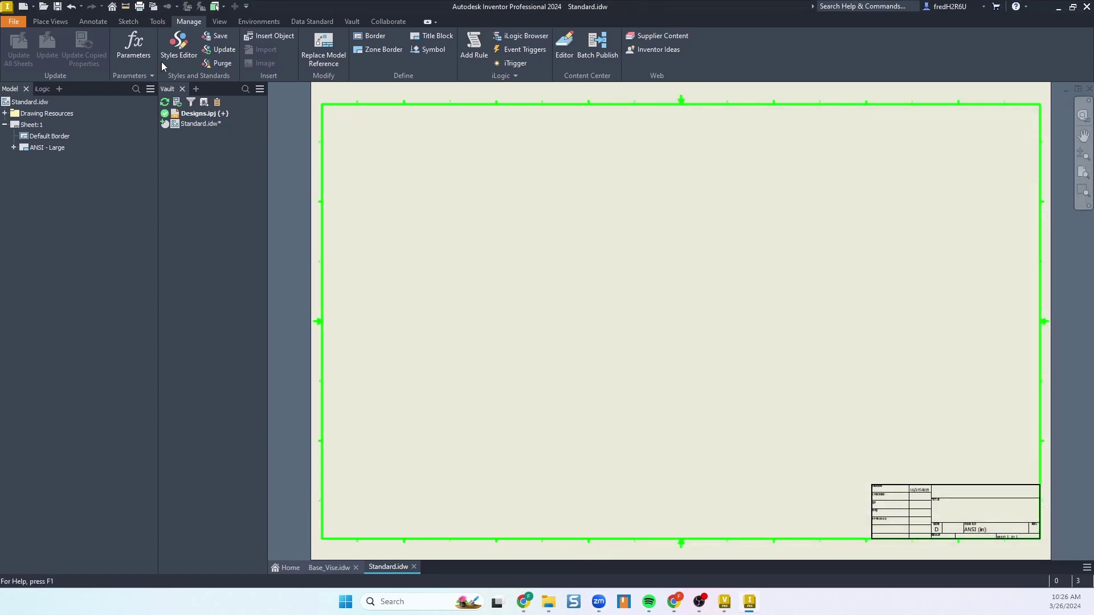
{"action": "left_click", "coordinate": [58, 7]}
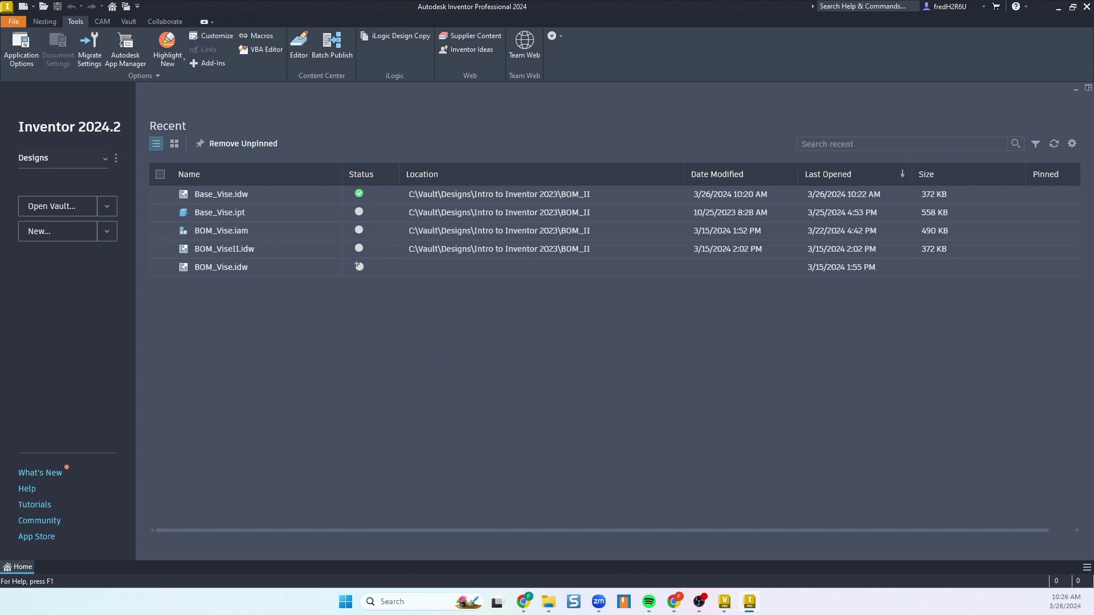
Create a drawing from the edited Standard.idw template, accept the style library definitions, and close the drawing after checking its border
{"action": "left_click_drag", "start_coordinate": [1093, 147], "coordinate": [626, 185]}
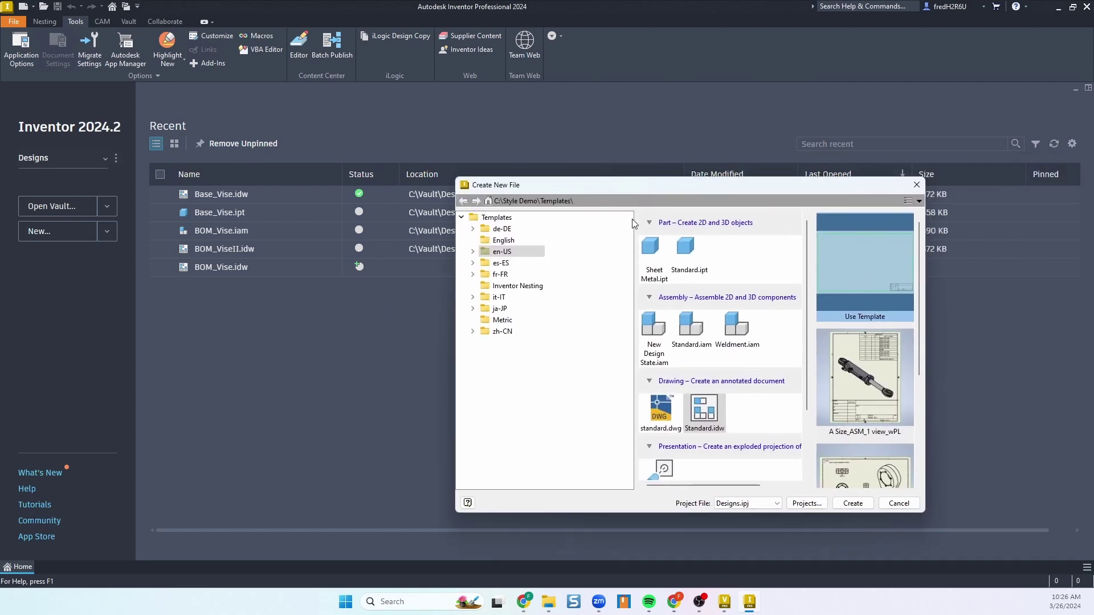
{"action": "left_click", "coordinate": [853, 504]}
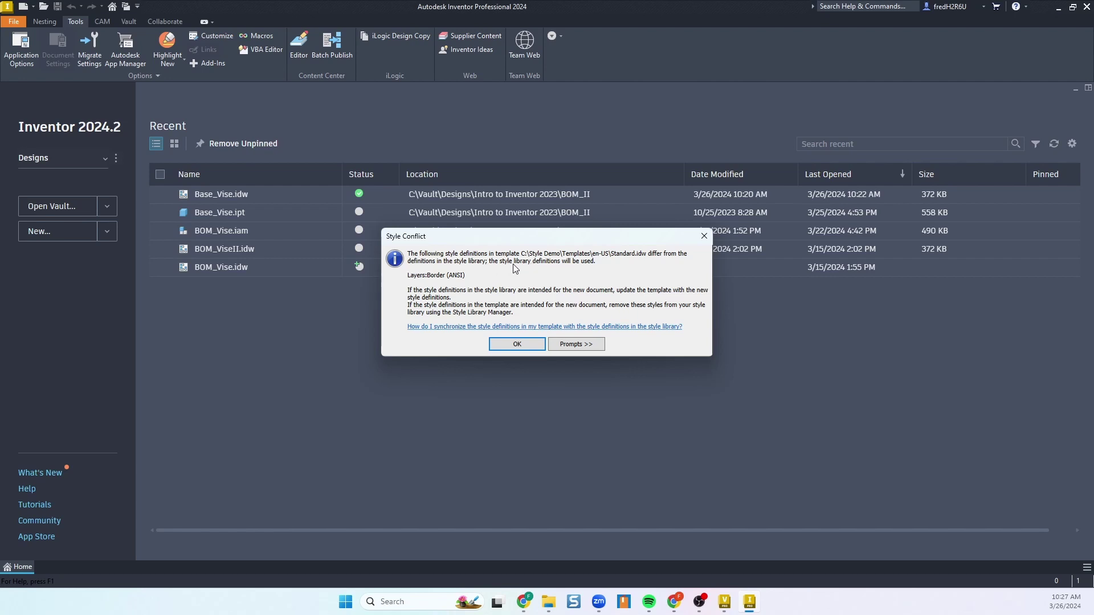
{"action": "left_click", "coordinate": [505, 345]}
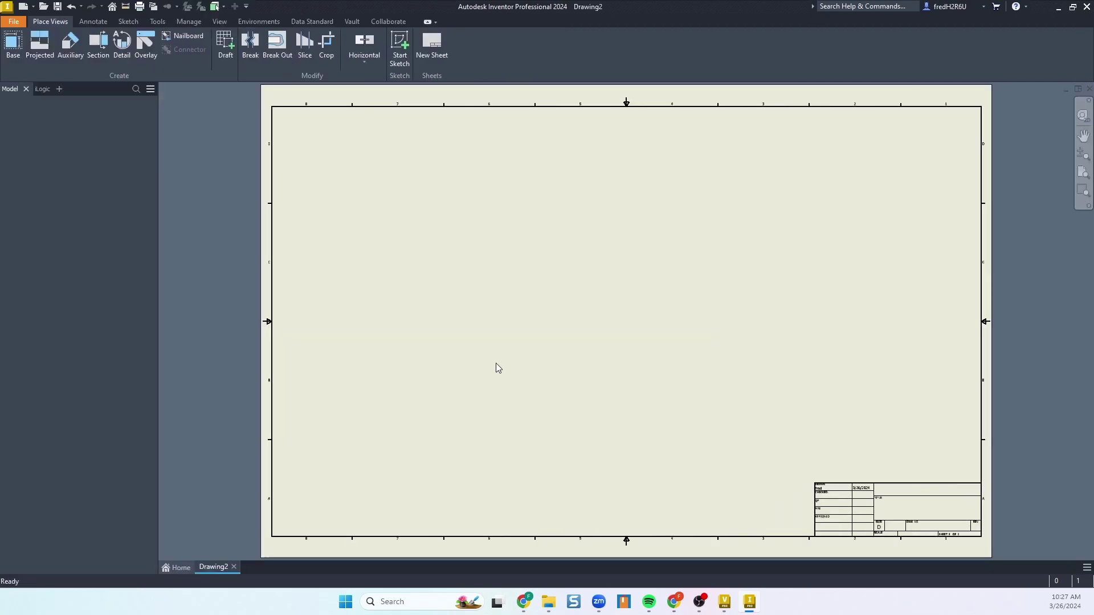
{"action": "left_click", "coordinate": [1090, 89]}
Reopen the Standard.idw template from the en-US templates folder, continuing from its current location
{"action": "left_click", "coordinate": [43, 6]}
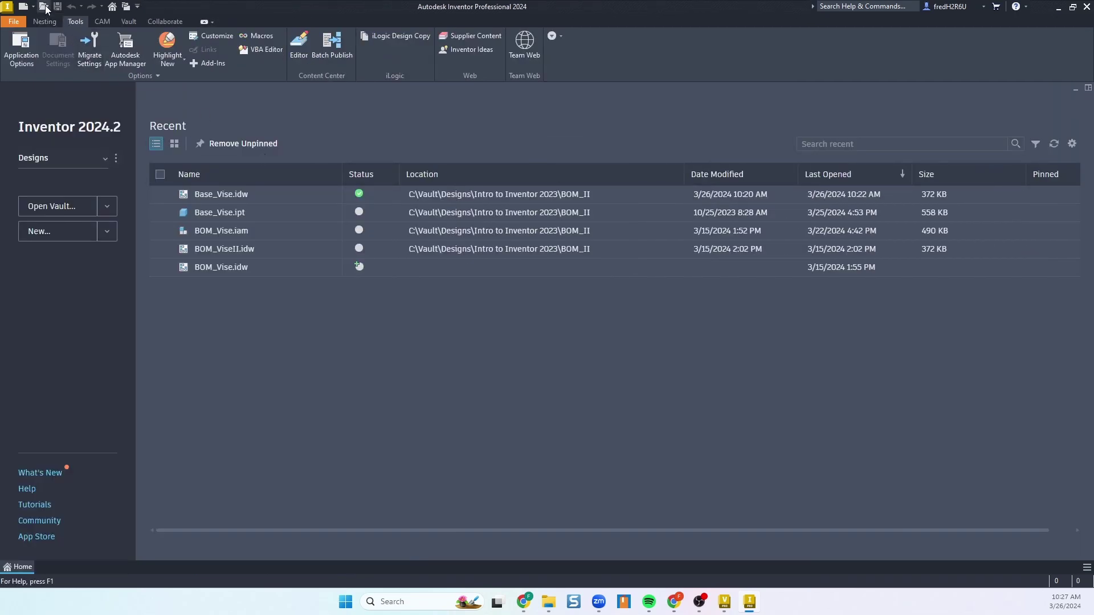
{"action": "left_click", "coordinate": [520, 353]}
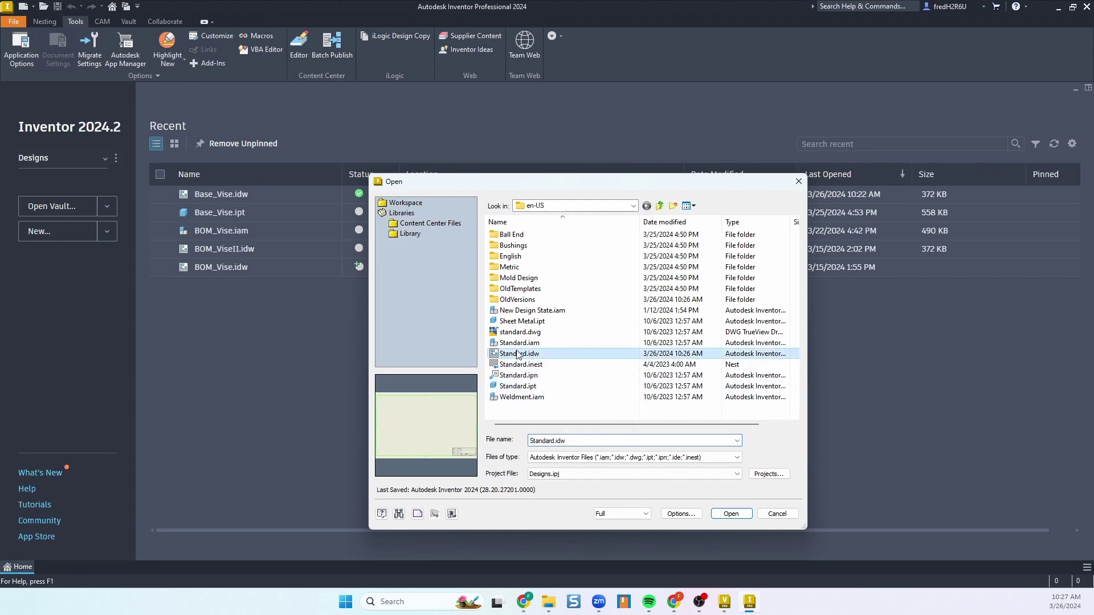
{"action": "left_click", "coordinate": [715, 514]}
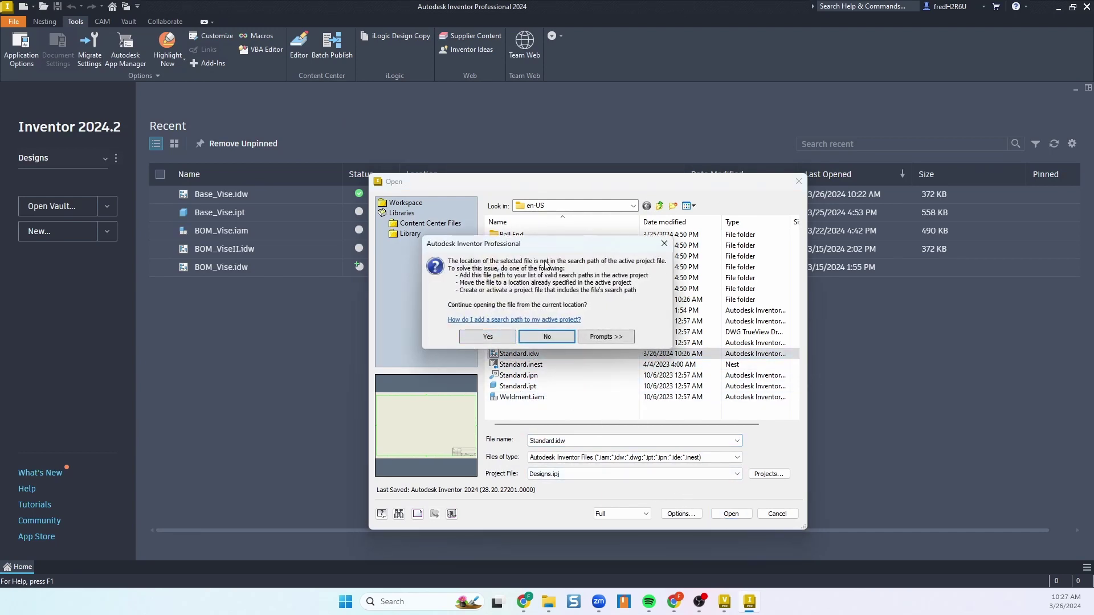
{"action": "left_click", "coordinate": [487, 340]}
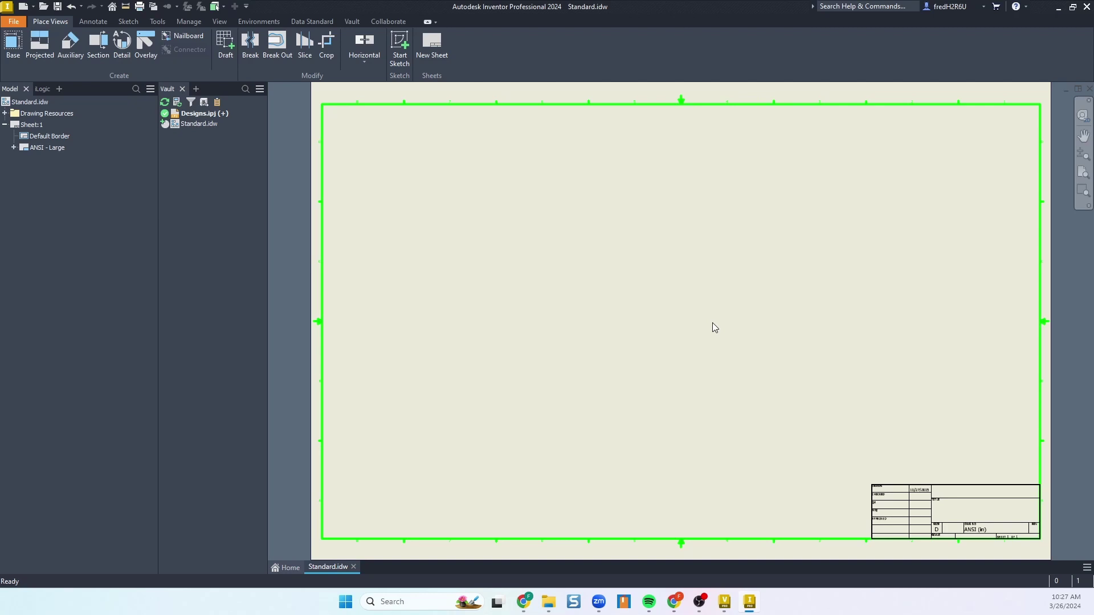
Save the Border (ANSI) layer style from Standard.idw to the style library, overwriting the library definition
{"action": "left_click", "coordinate": [188, 21]}
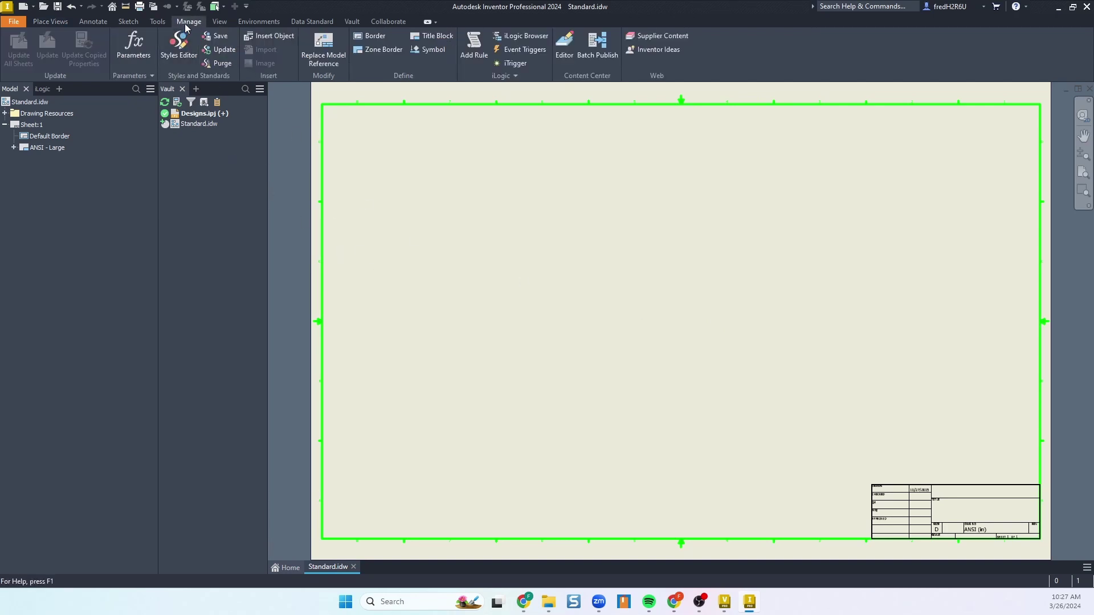
{"action": "left_click", "coordinate": [219, 37]}
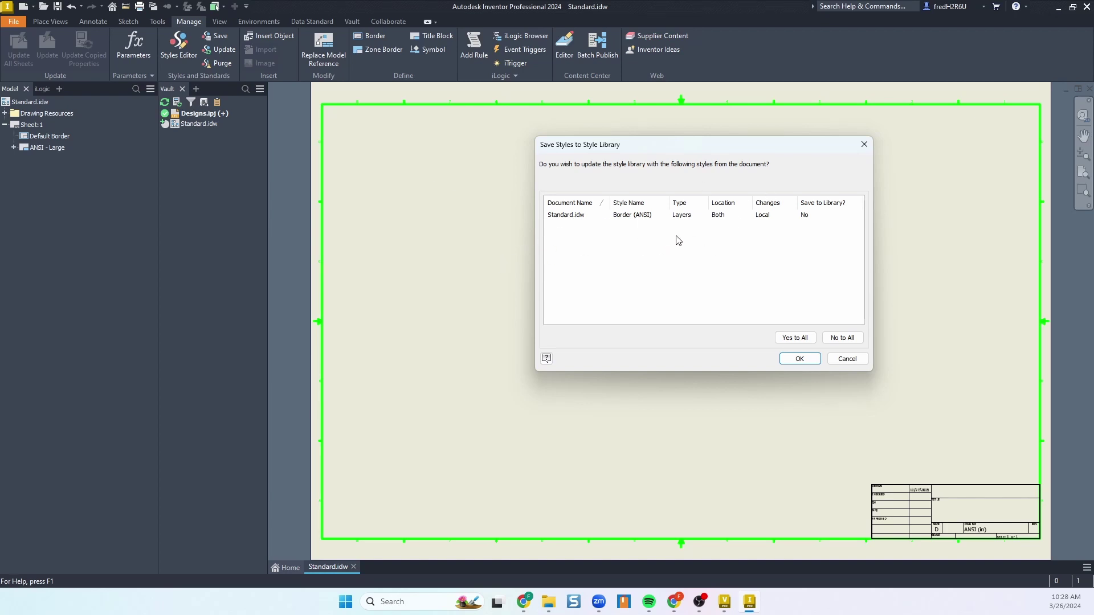
{"action": "left_click", "coordinate": [798, 337]}
{"action": "left_click", "coordinate": [800, 360]}
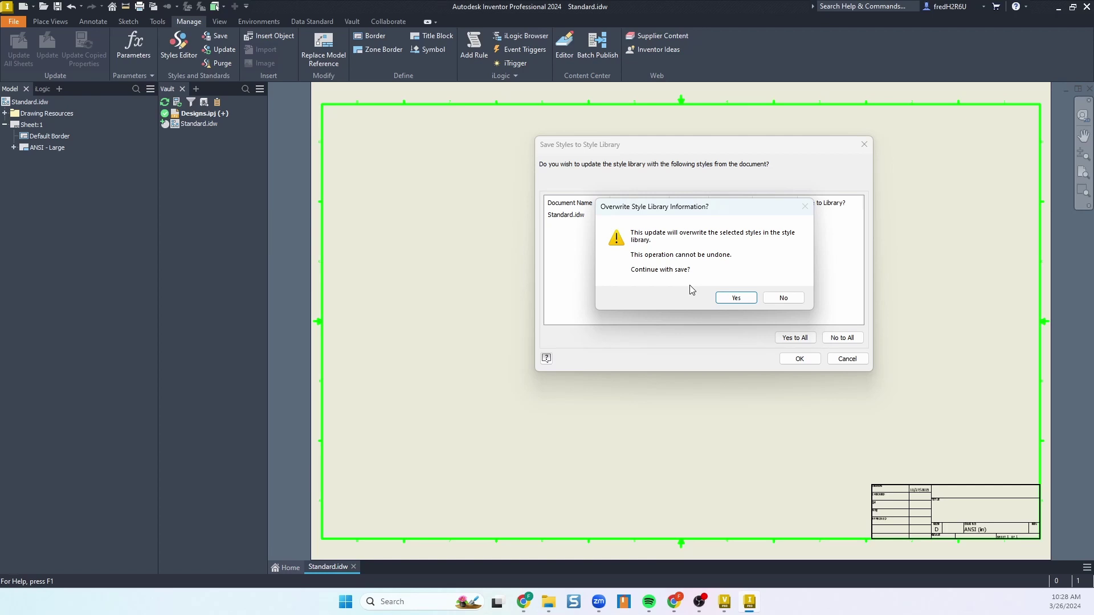
{"action": "left_click", "coordinate": [735, 299]}
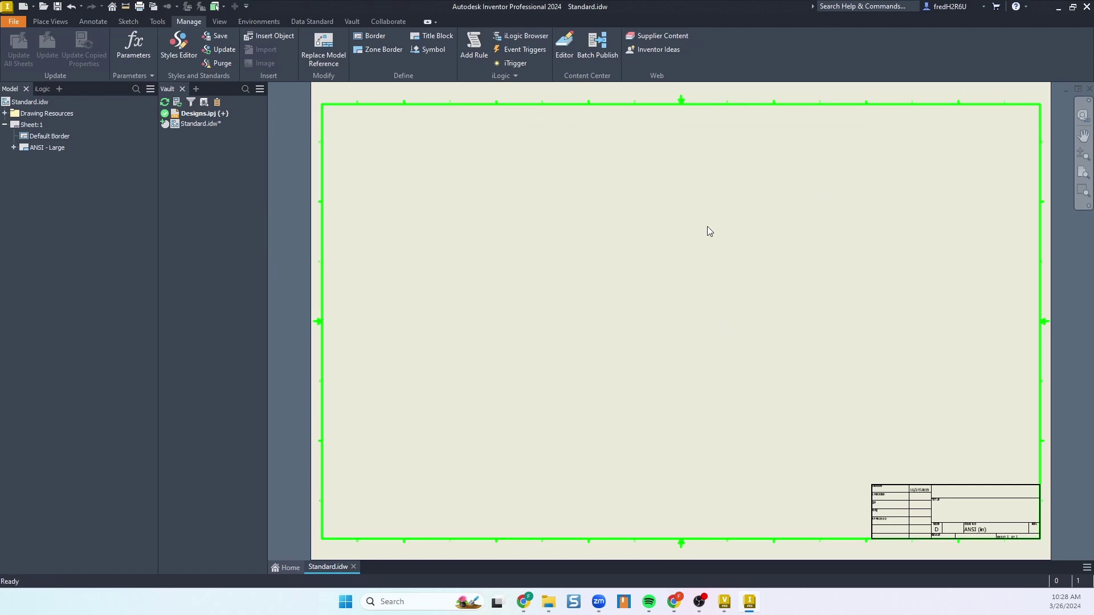
Close Standard.idw with its changes saved and create a new drawing from the template
{"action": "left_click", "coordinate": [1089, 89]}
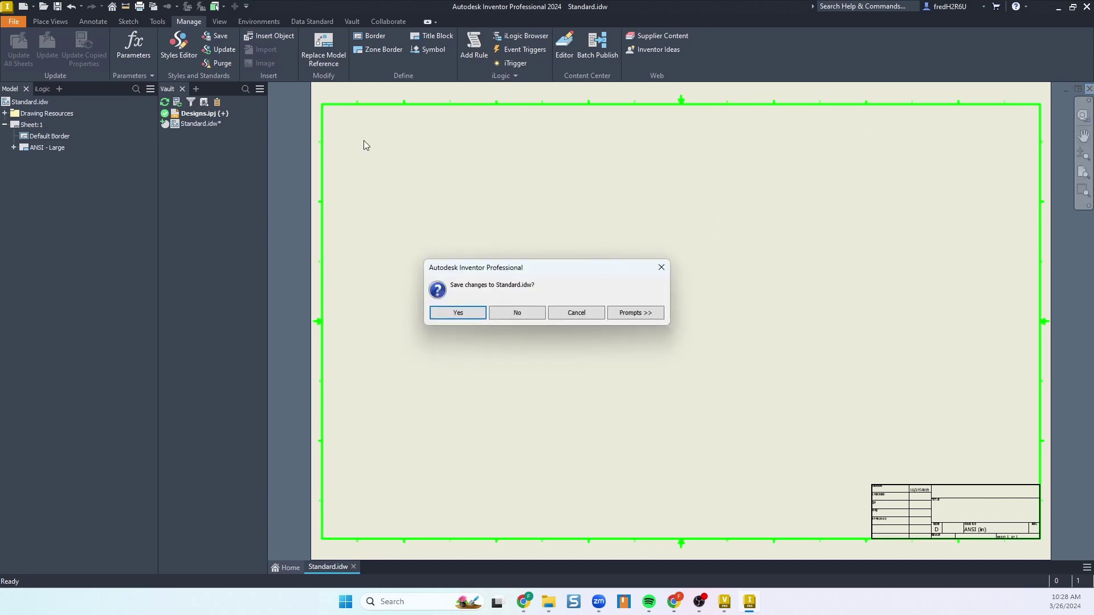
{"action": "left_click", "coordinate": [446, 315]}
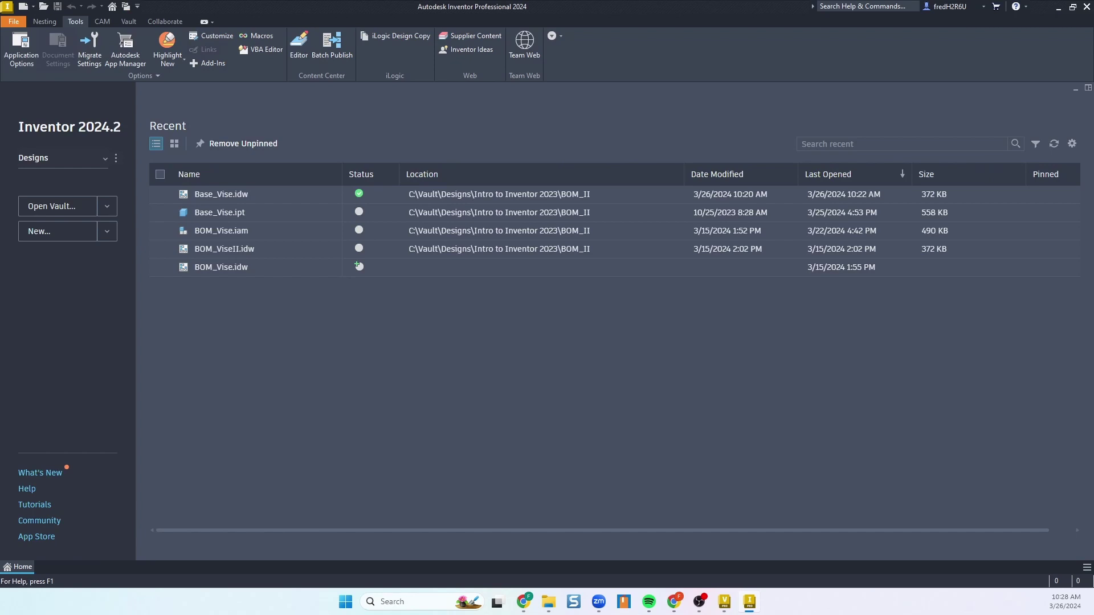
{"action": "left_click_drag", "start_coordinate": [1093, 146], "coordinate": [444, 147]}
{"action": "left_click", "coordinate": [725, 466]}
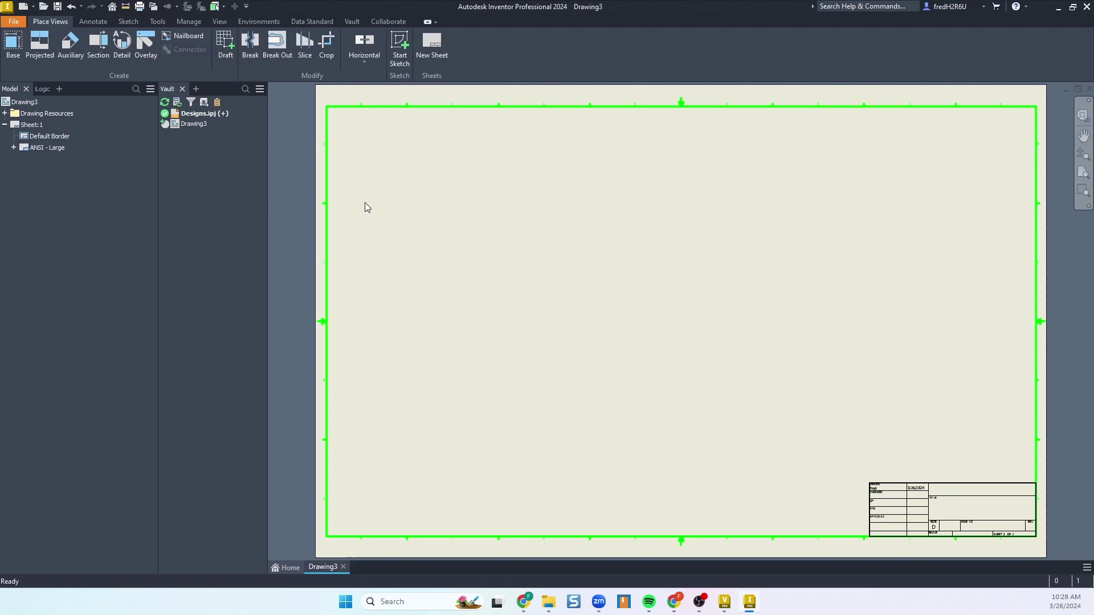
Open the Style and Standard Editor and compare the Vault and Revision Table (ANSI) revision table styles
{"action": "left_click", "coordinate": [187, 22]}
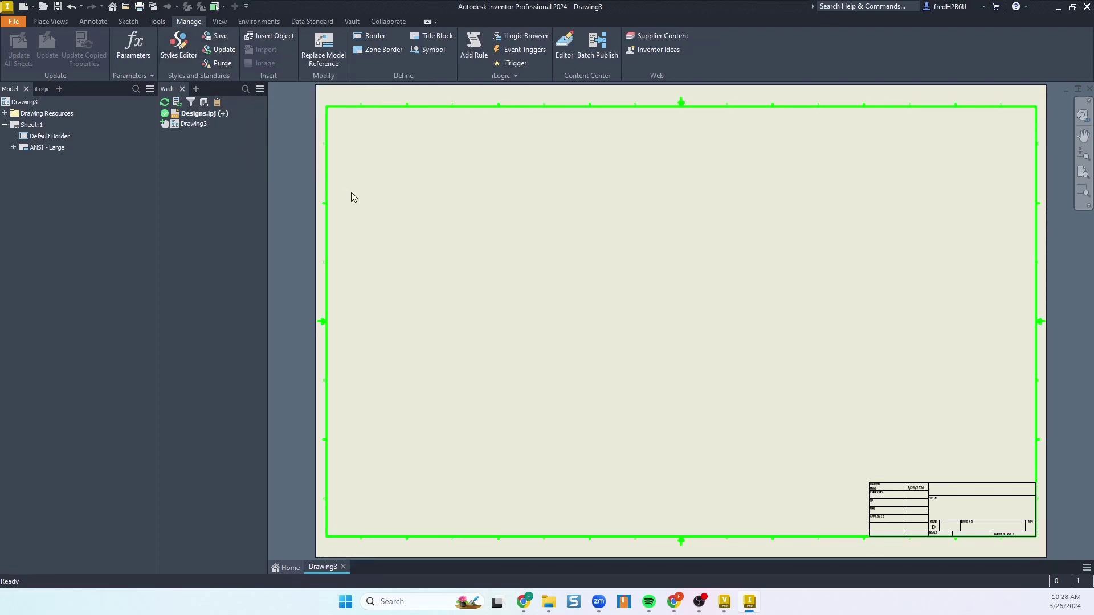
{"action": "left_click", "coordinate": [179, 45]}
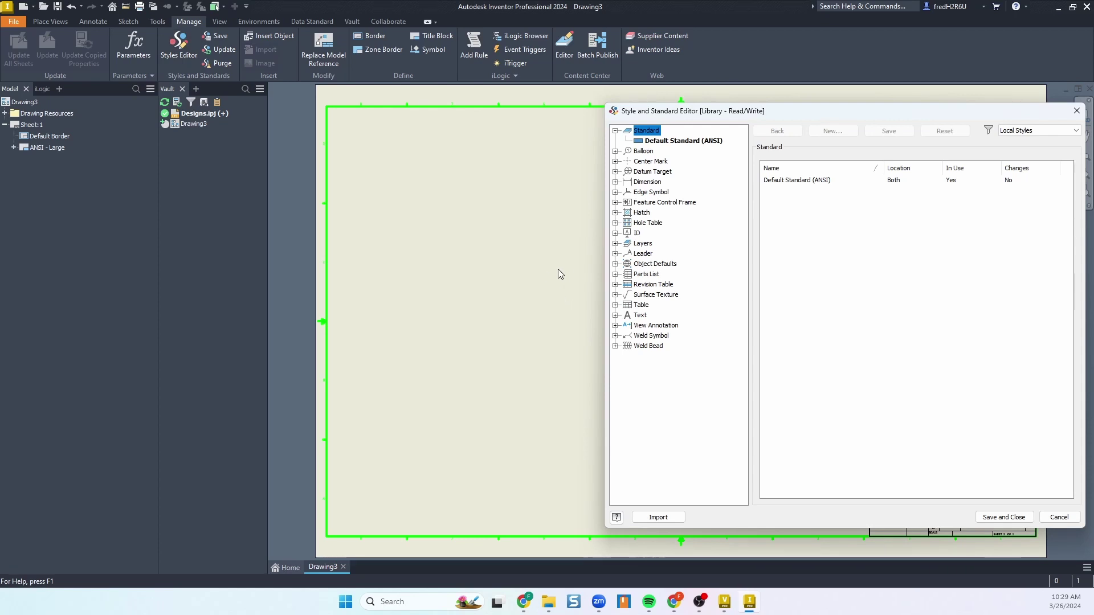
{"action": "left_click", "coordinate": [616, 284]}
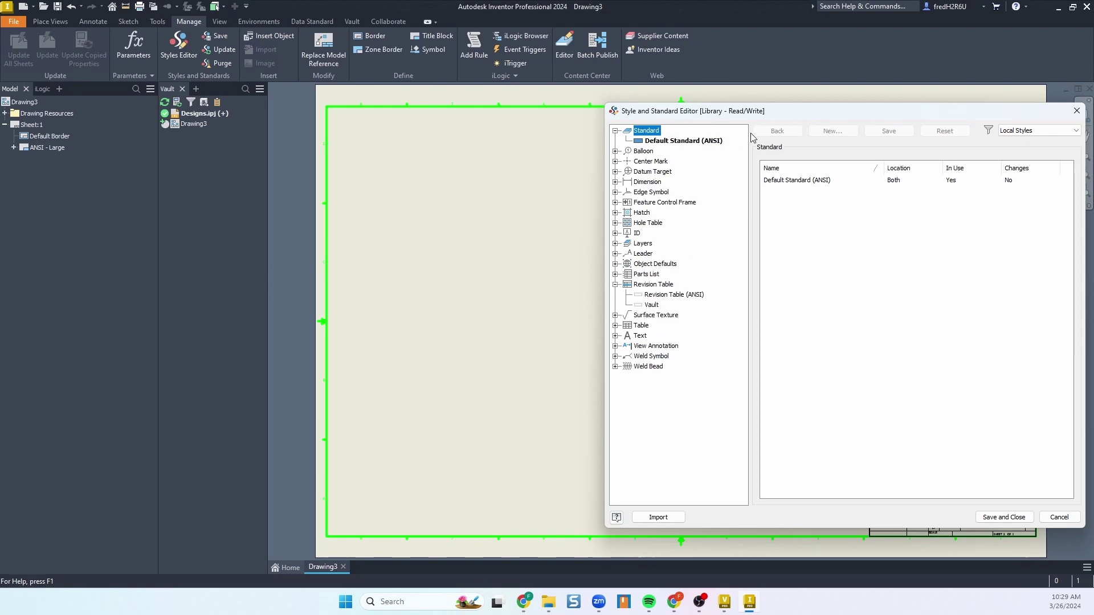
{"action": "left_click_drag", "start_coordinate": [800, 112], "coordinate": [586, 104]}
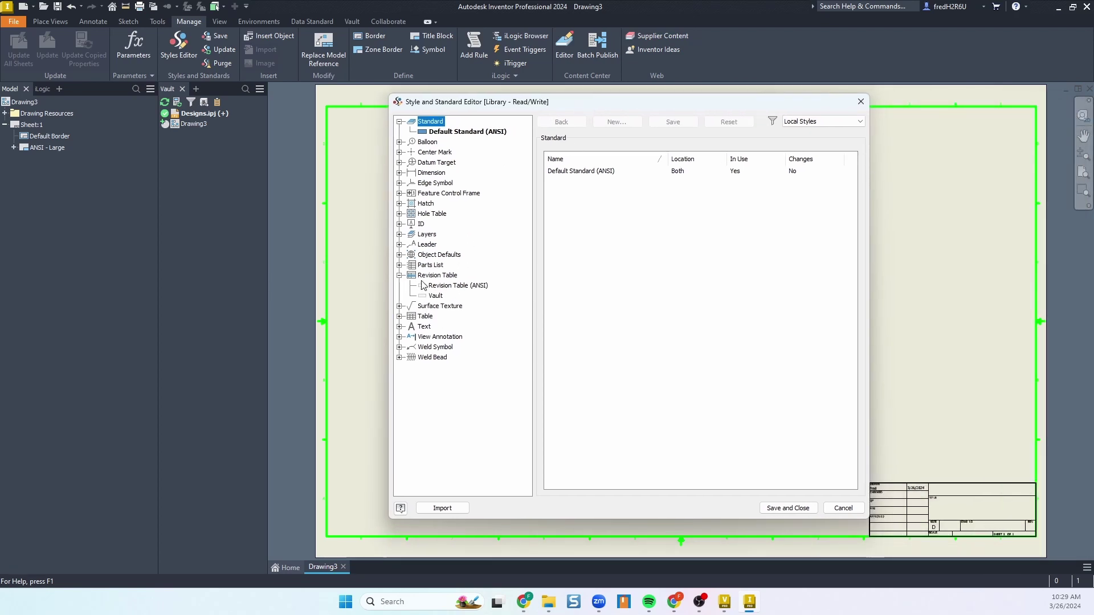
{"action": "left_click", "coordinate": [431, 297]}
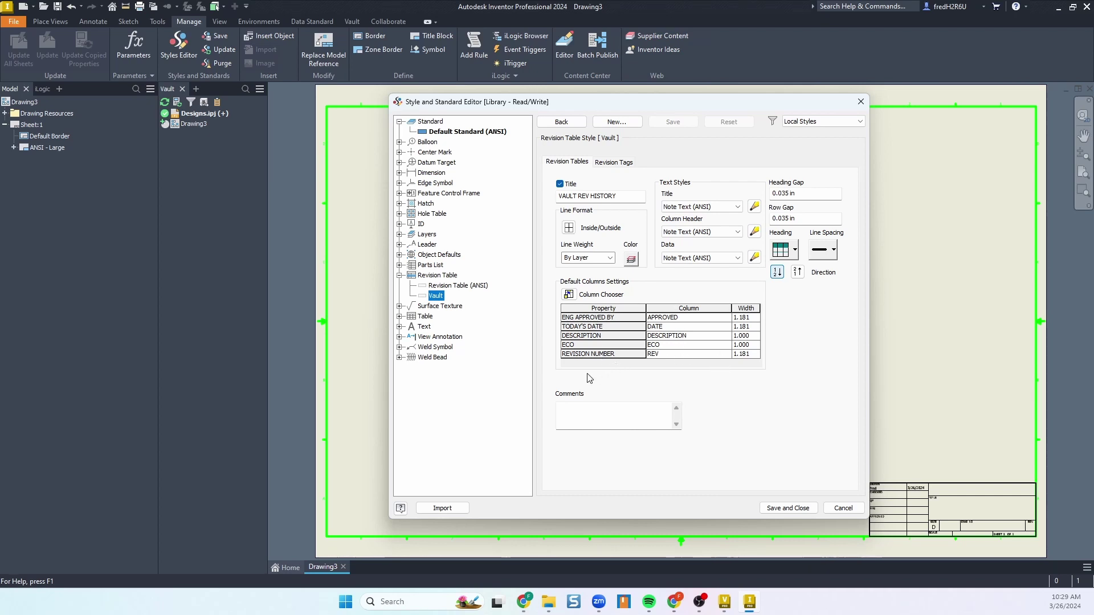
{"action": "left_click", "coordinate": [459, 286]}
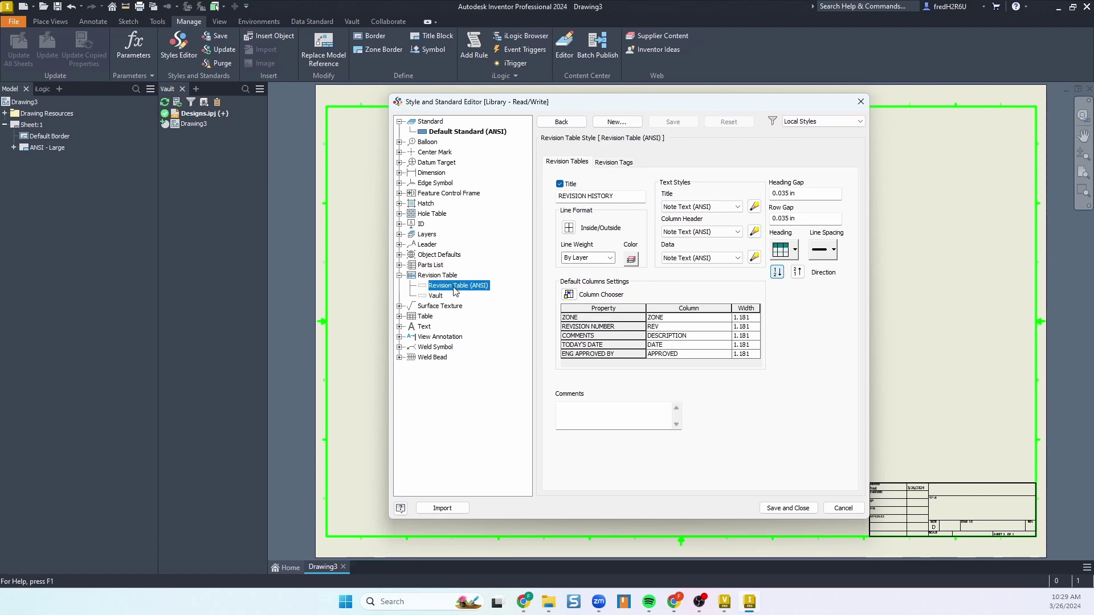
{"action": "right_click", "coordinate": [454, 289]}
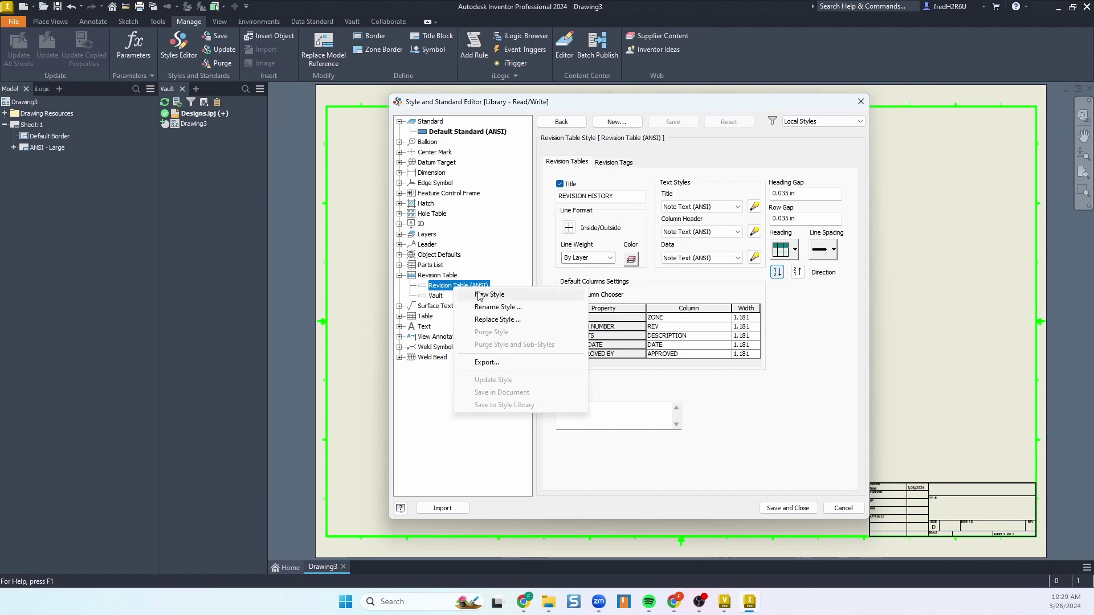
{"action": "left_click", "coordinate": [435, 295]}
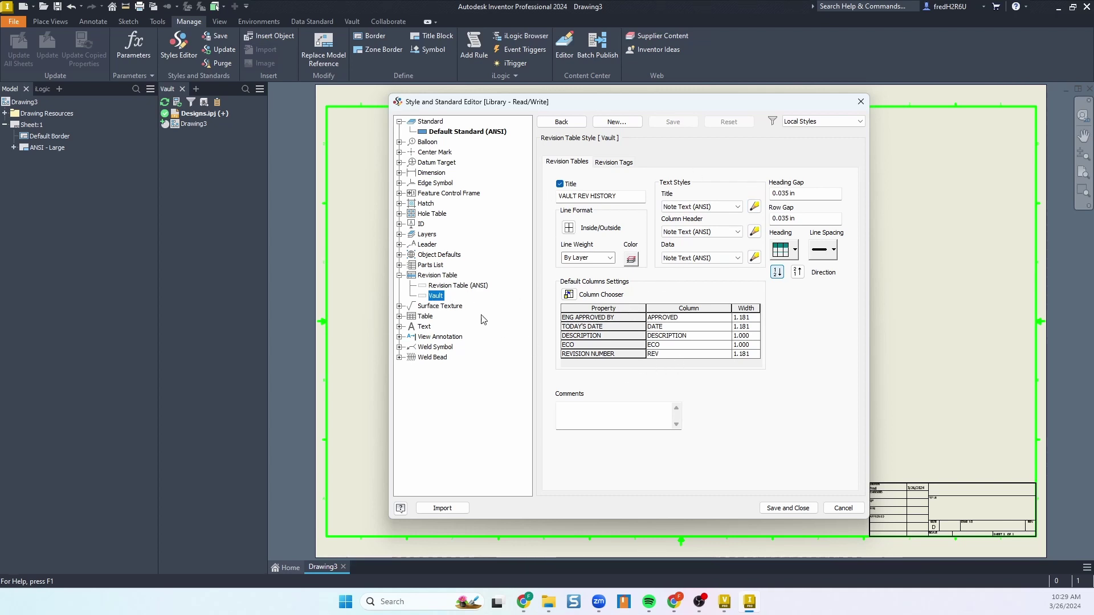
Open the Object Defaults (ANSI) style and set the editor's style filter to All Styles
{"action": "left_click", "coordinate": [434, 255]}
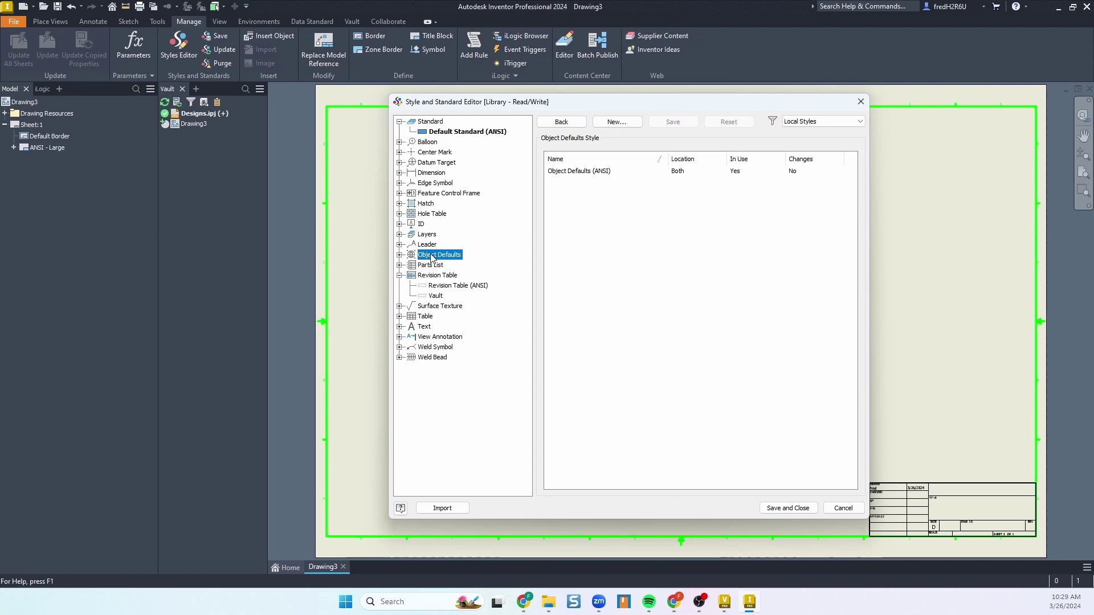
{"action": "left_click", "coordinate": [399, 255]}
{"action": "left_click", "coordinate": [462, 265]}
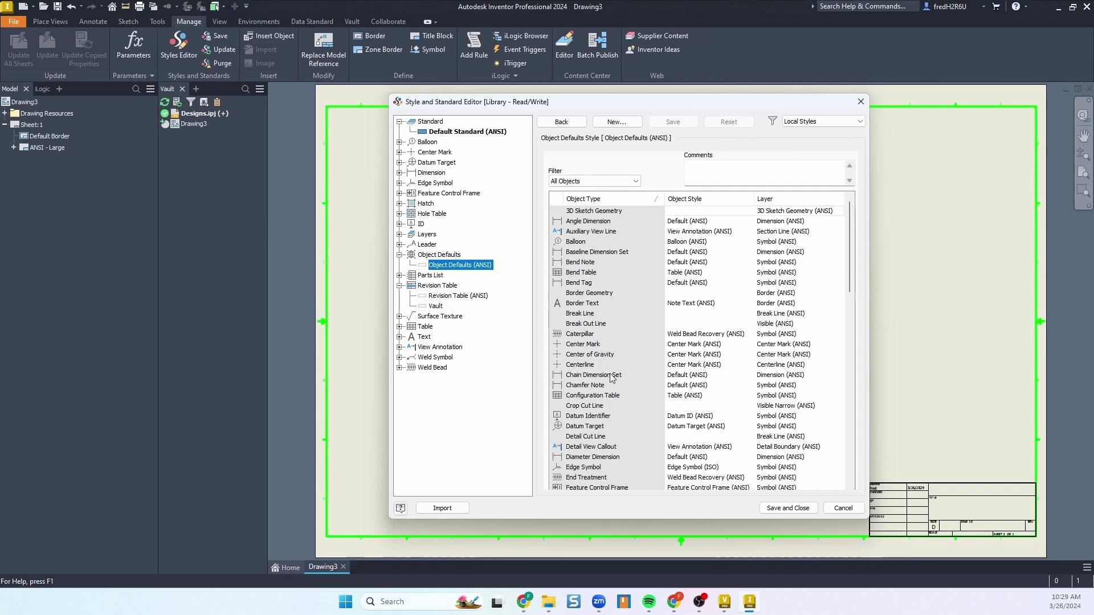
{"action": "left_click", "coordinate": [707, 346]}
{"action": "left_click", "coordinate": [748, 344]}
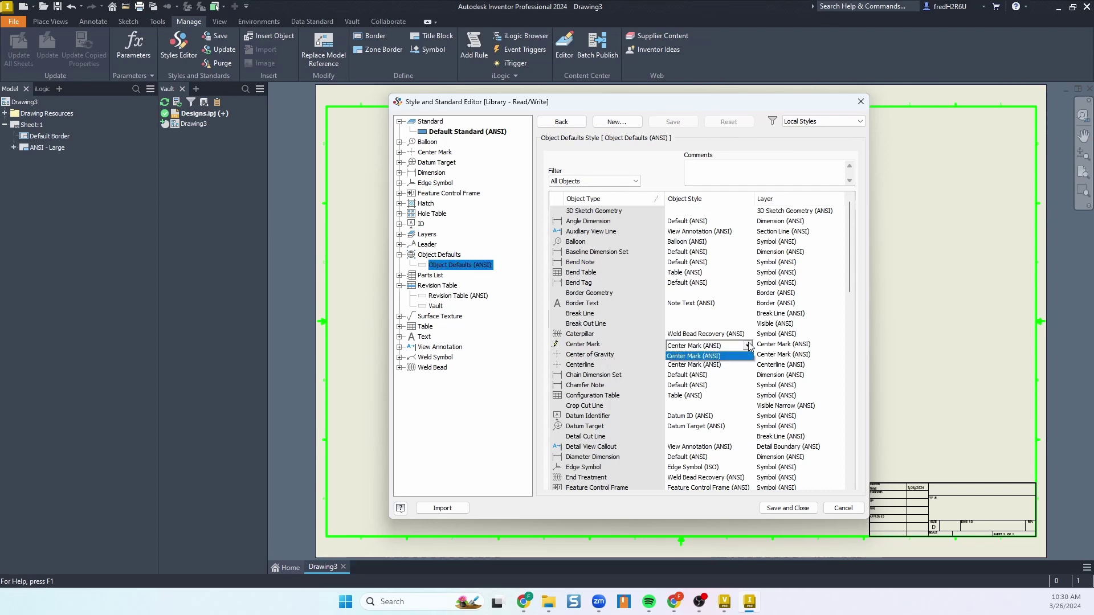
{"action": "left_click", "coordinate": [748, 344]}
{"action": "left_click", "coordinate": [829, 122]}
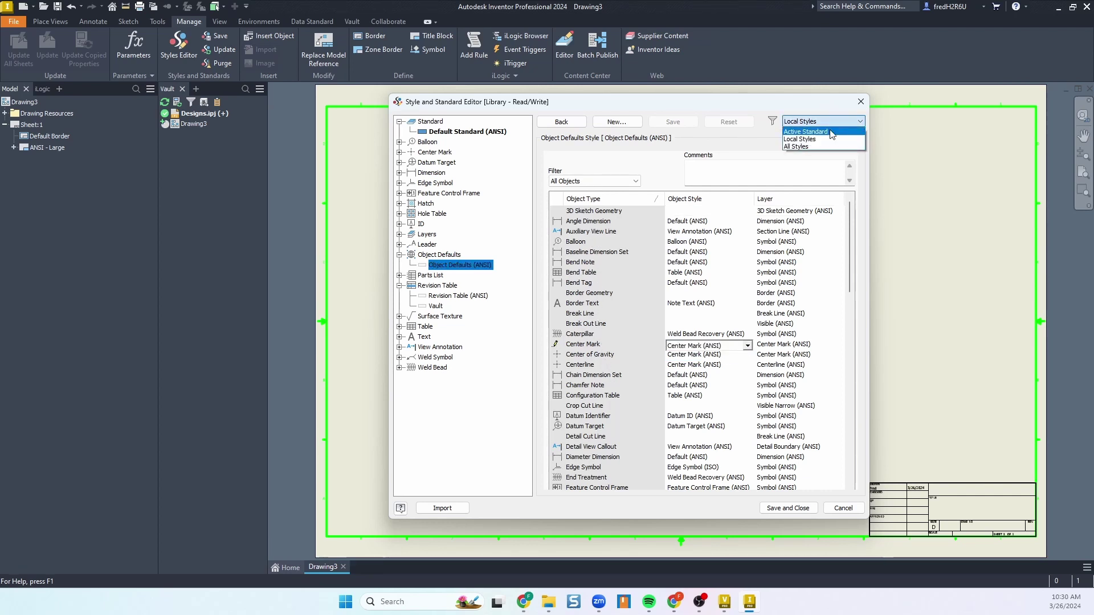
{"action": "left_click", "coordinate": [818, 147]}
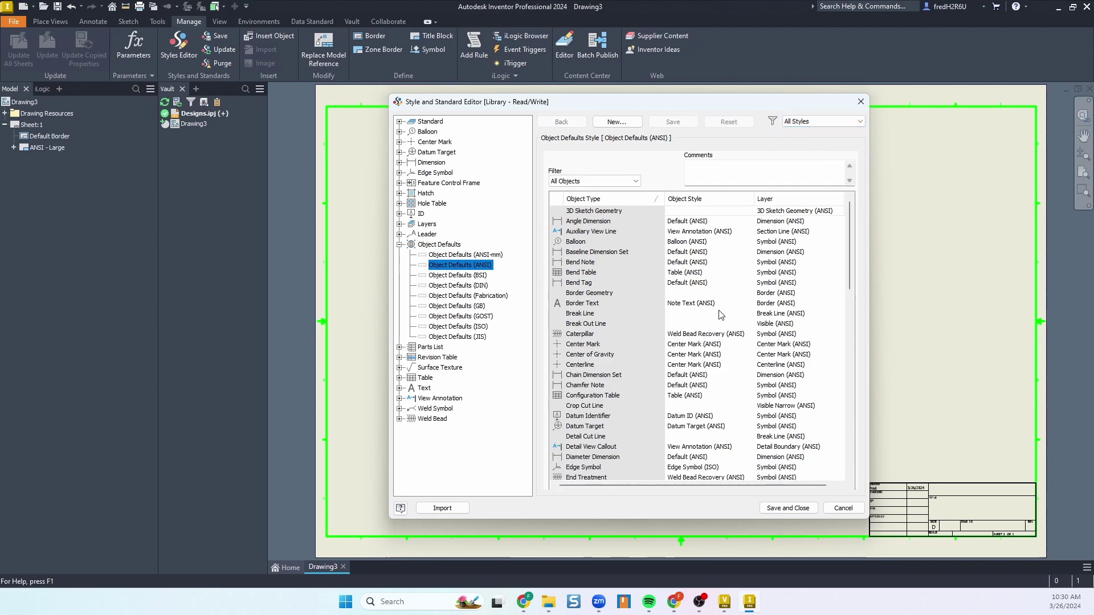
Set the Center of Gravity object style to Center Mark (ISO) in Object Defaults (ANSI)
{"action": "left_click", "coordinate": [705, 355]}
{"action": "left_click", "coordinate": [748, 356]}
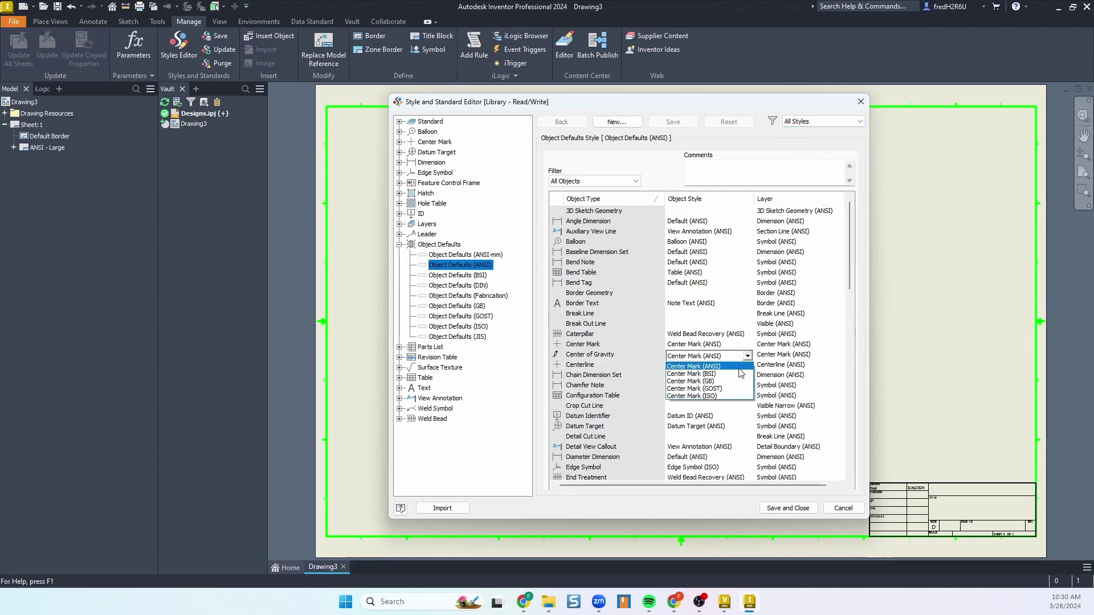
{"action": "left_click", "coordinate": [733, 368]}
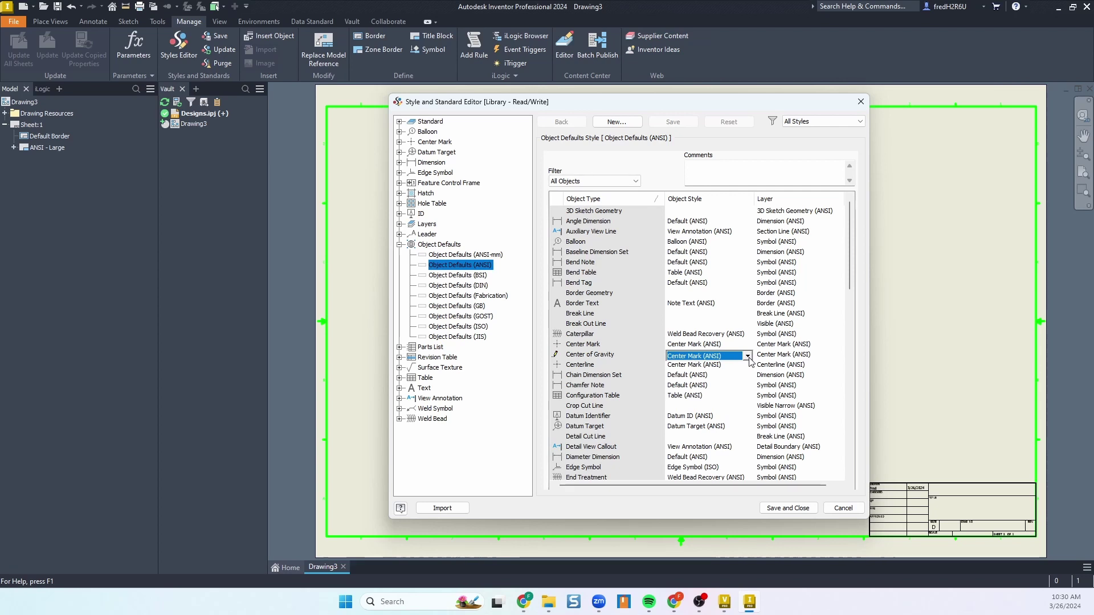
{"action": "left_click", "coordinate": [748, 357]}
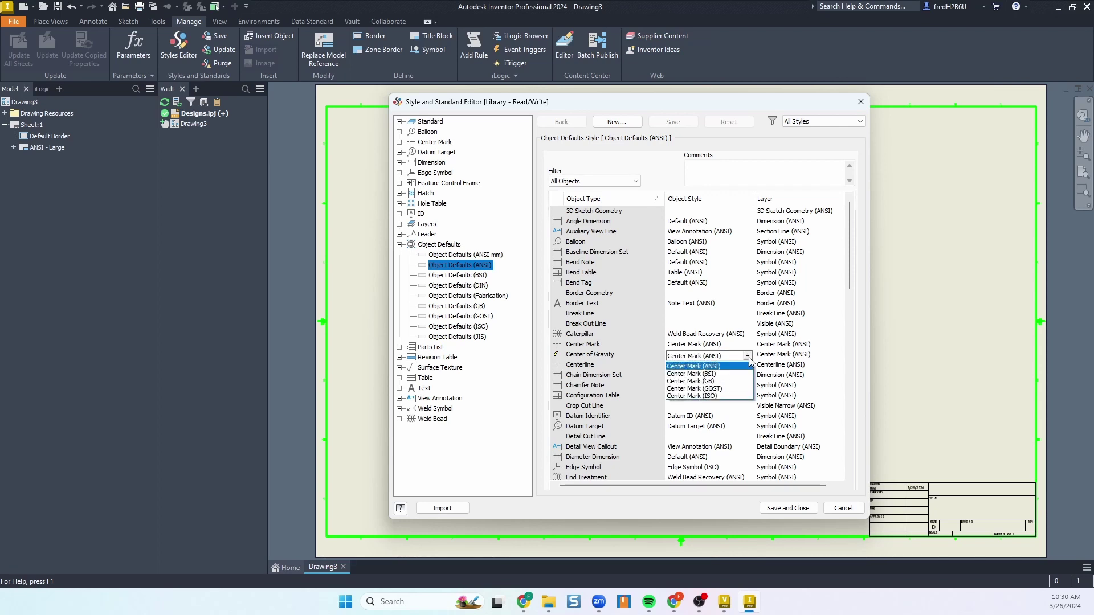
{"action": "left_click", "coordinate": [710, 397]}
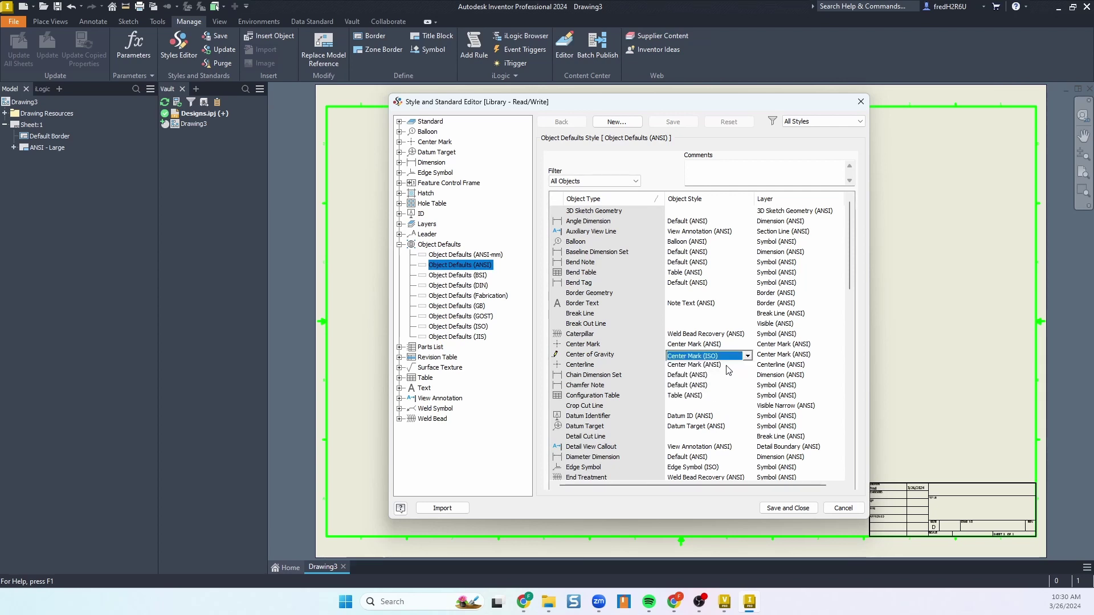
Review the style choices for the Revision Table object, keep Vault, and save the style edits
{"action": "scroll", "coordinate": [719, 372], "scroll_direction": "down", "scroll_amount": 1}
{"action": "scroll", "coordinate": [719, 372], "scroll_direction": "down", "scroll_amount": 8}
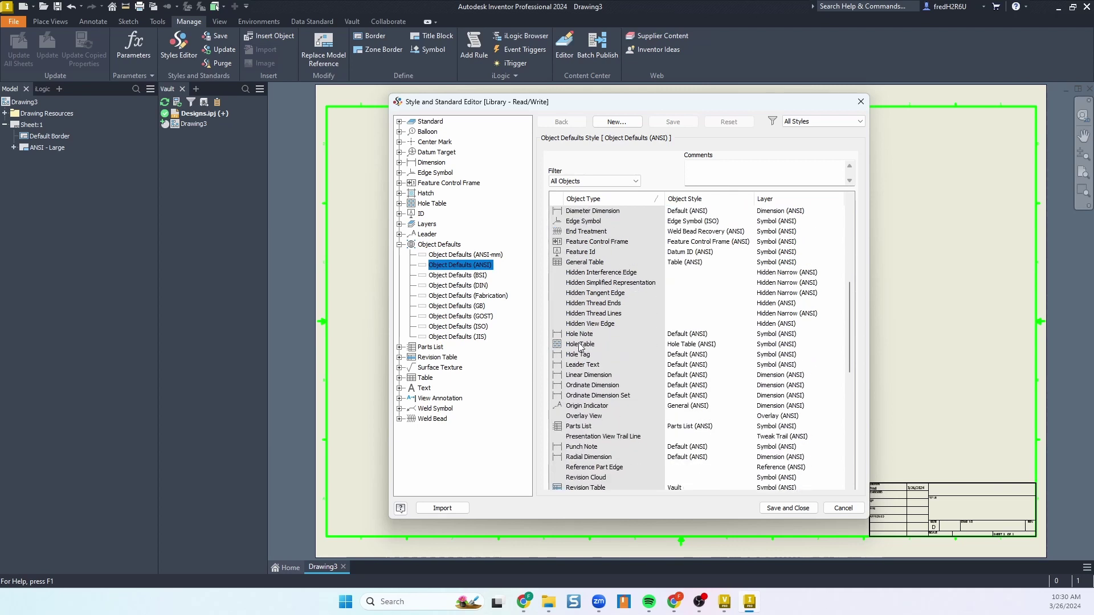
{"action": "left_click", "coordinate": [590, 459]}
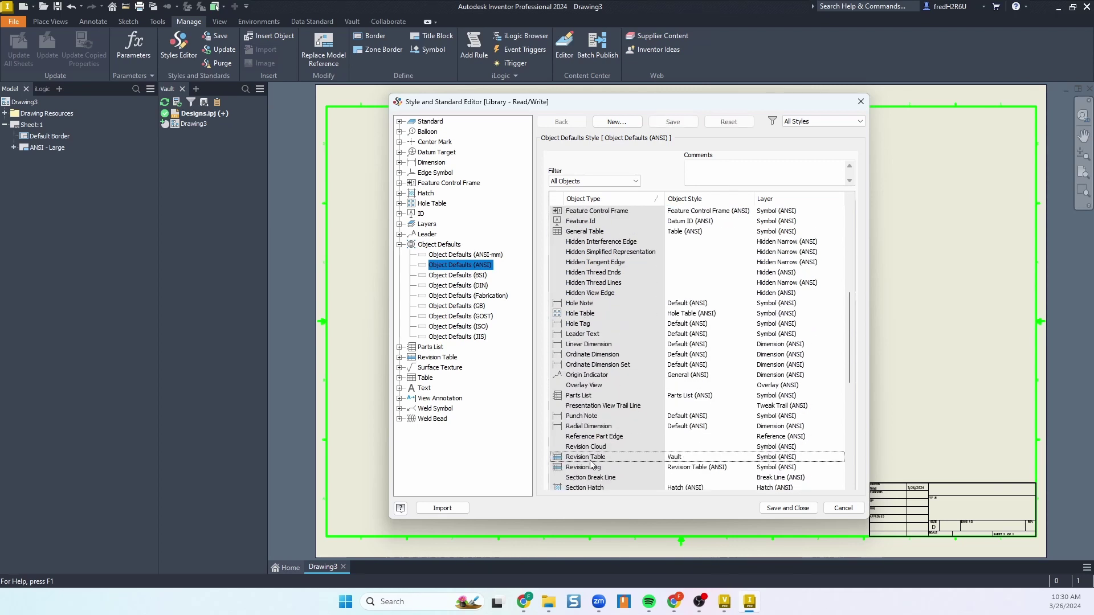
{"action": "left_click", "coordinate": [691, 458]}
{"action": "left_click", "coordinate": [747, 460]}
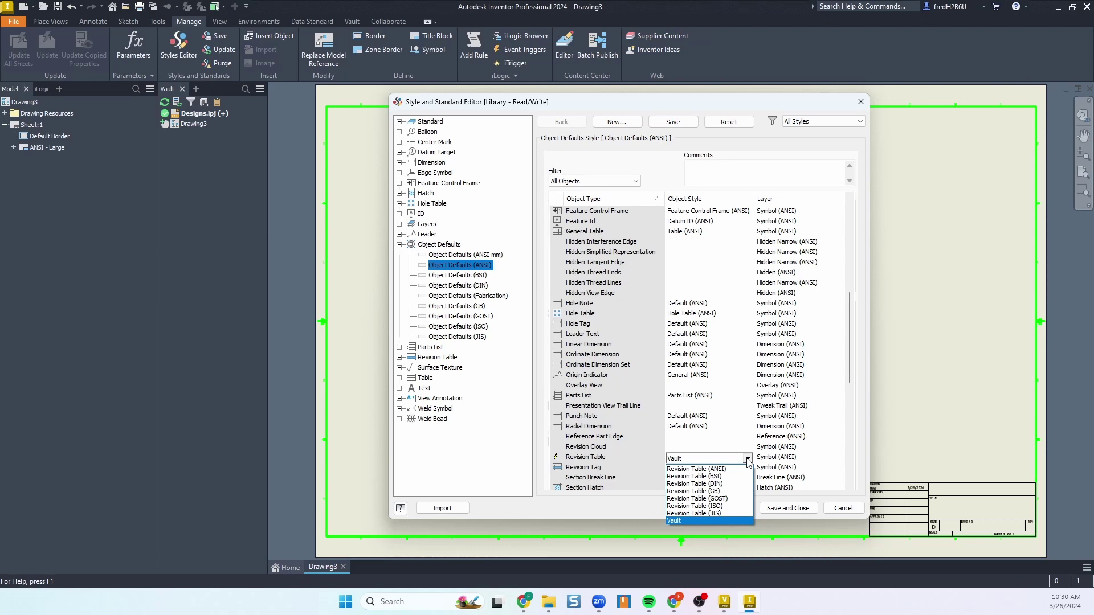
{"action": "left_click", "coordinate": [748, 460]}
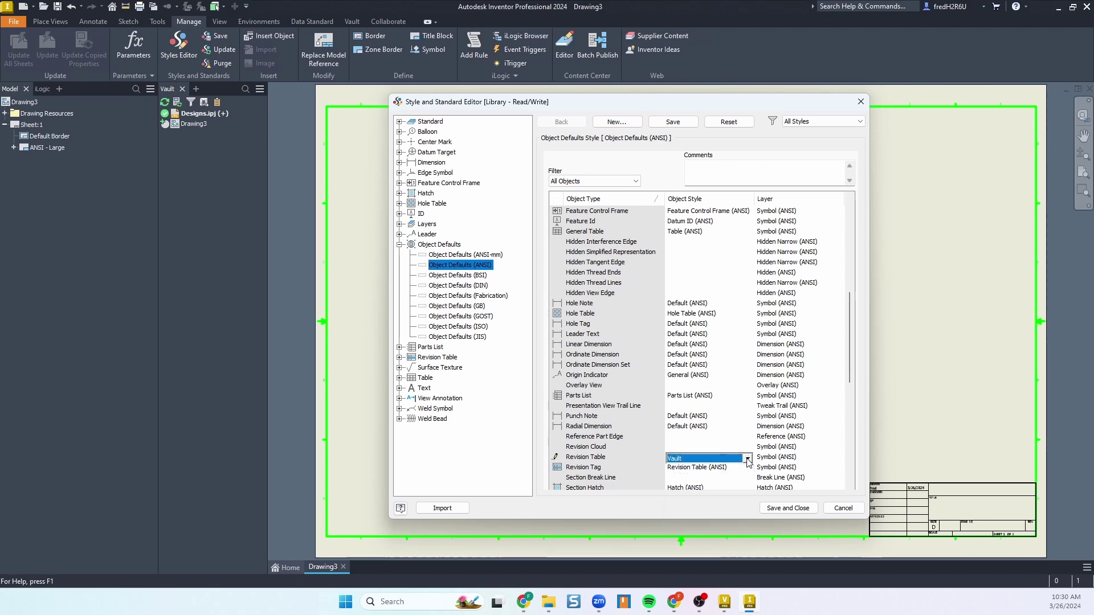
{"action": "left_click", "coordinate": [782, 508]}
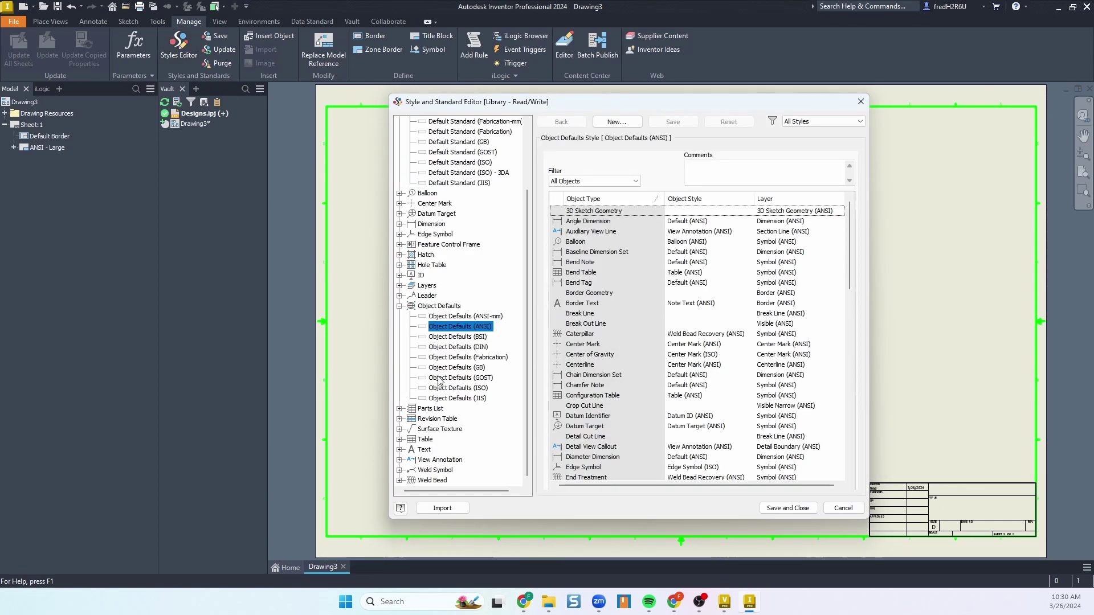
View the export dialog for Default Standard (ANSI) and the import dialog for style definition files, cancelling both
{"action": "scroll", "coordinate": [459, 318], "scroll_direction": "up", "scroll_amount": 3}
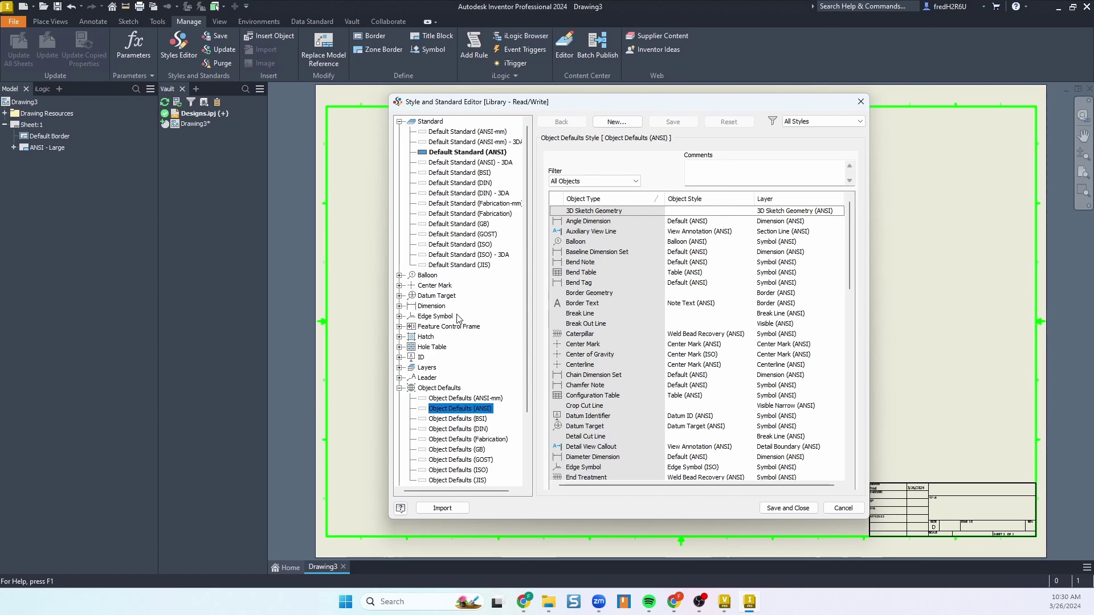
{"action": "right_click", "coordinate": [442, 156]}
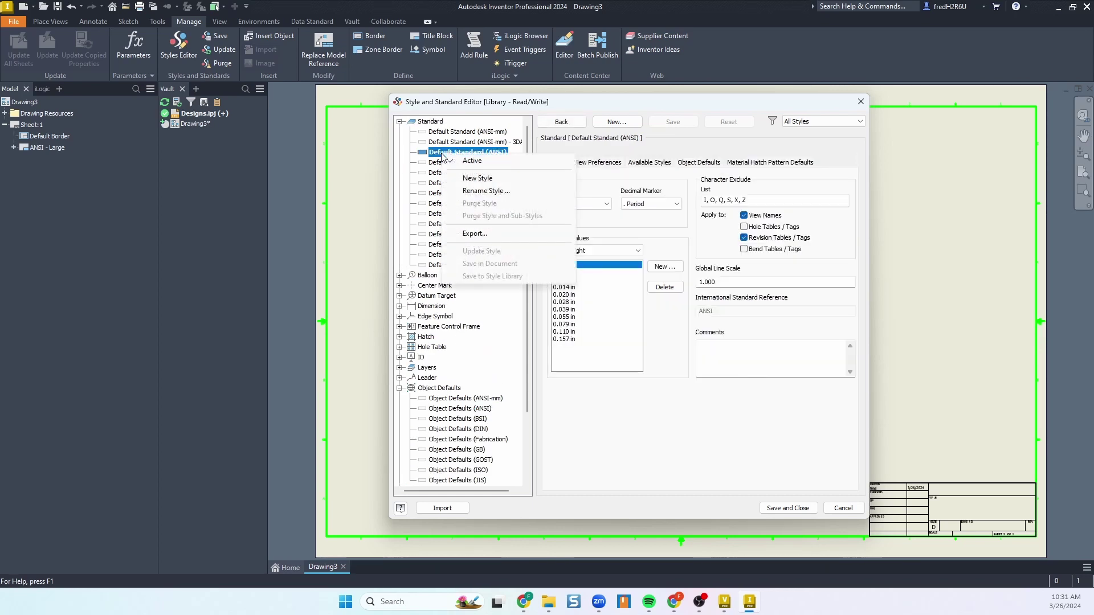
{"action": "left_click", "coordinate": [476, 237]}
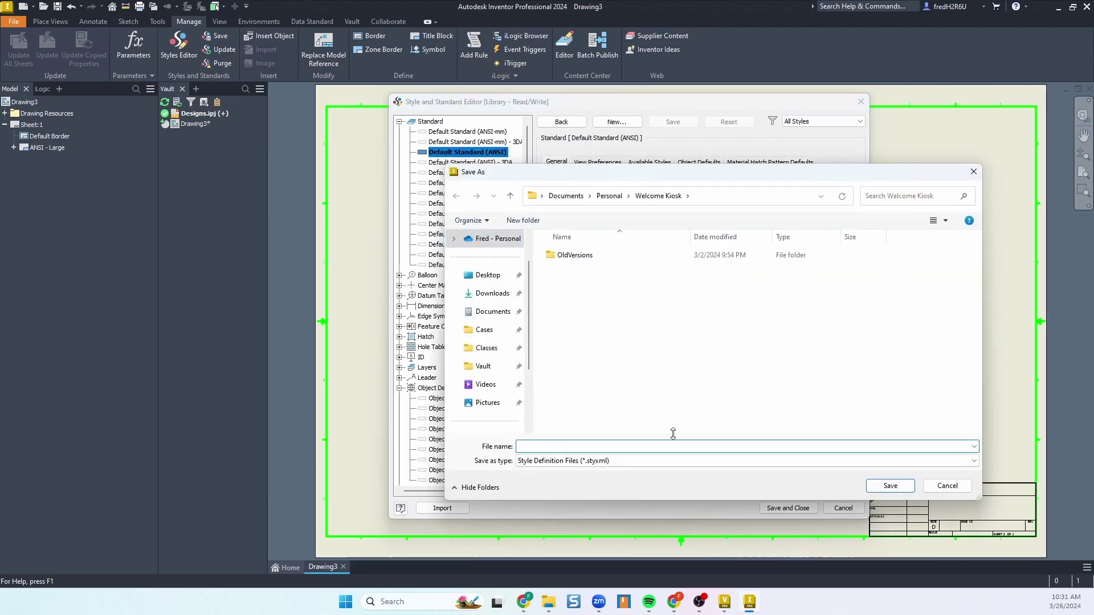
{"action": "left_click", "coordinate": [947, 485]}
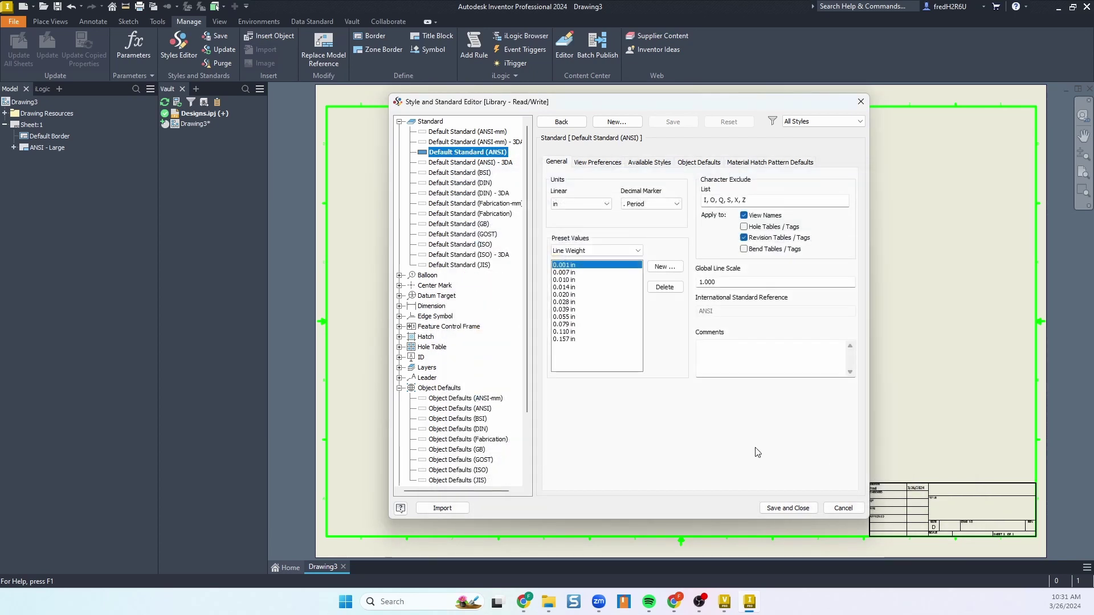
{"action": "left_click", "coordinate": [442, 508]}
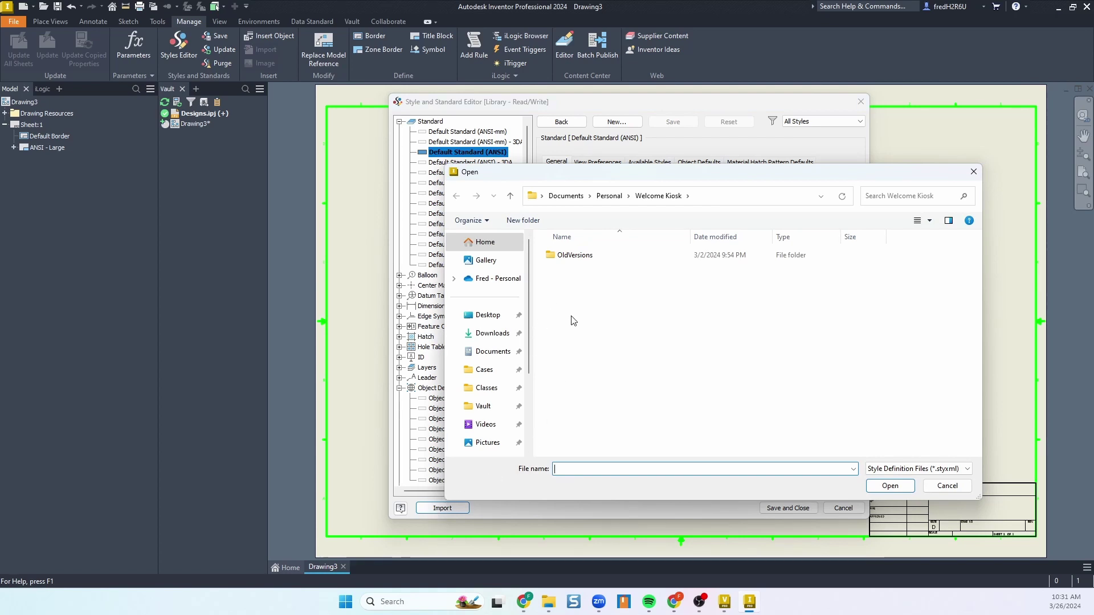
{"action": "left_click", "coordinate": [947, 486]}
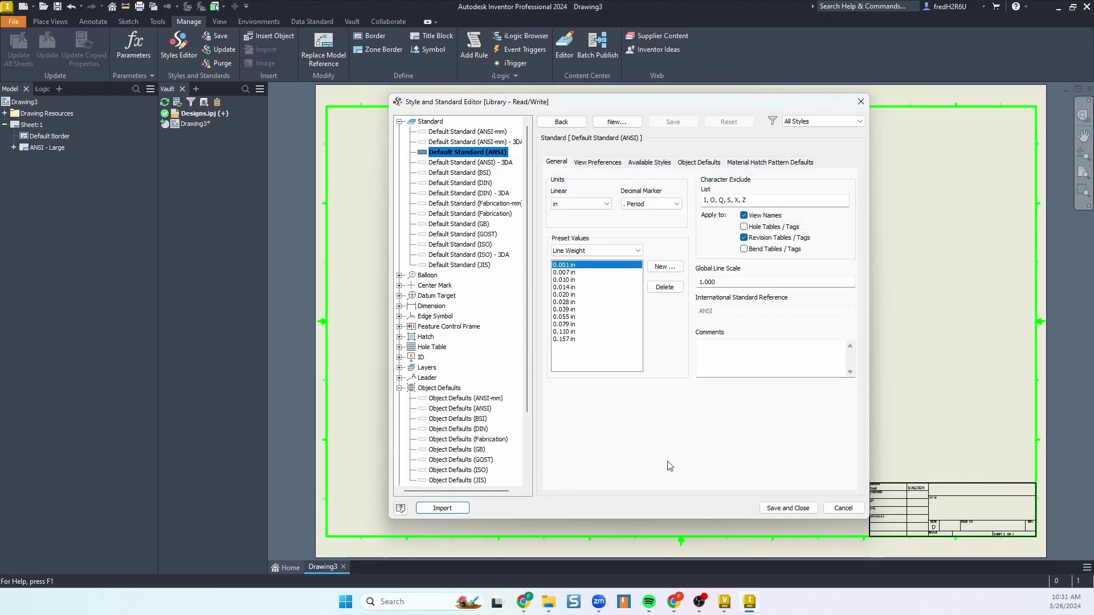
Cancel the Style and Standard Editor and close Drawing3 without saving its changes
{"action": "left_click", "coordinate": [845, 508]}
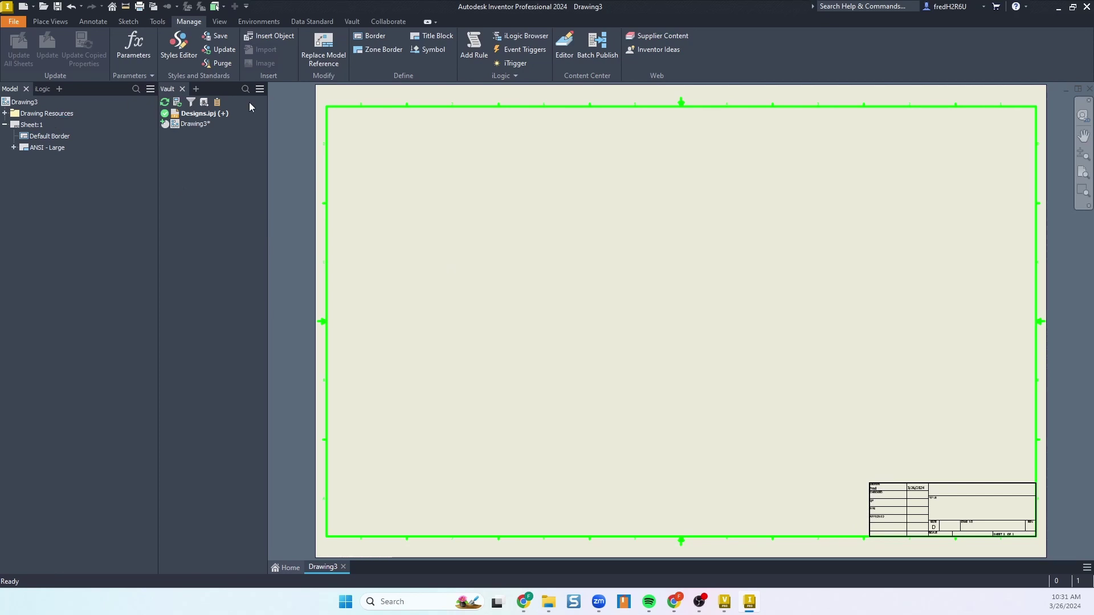
{"action": "left_click", "coordinate": [1089, 92]}
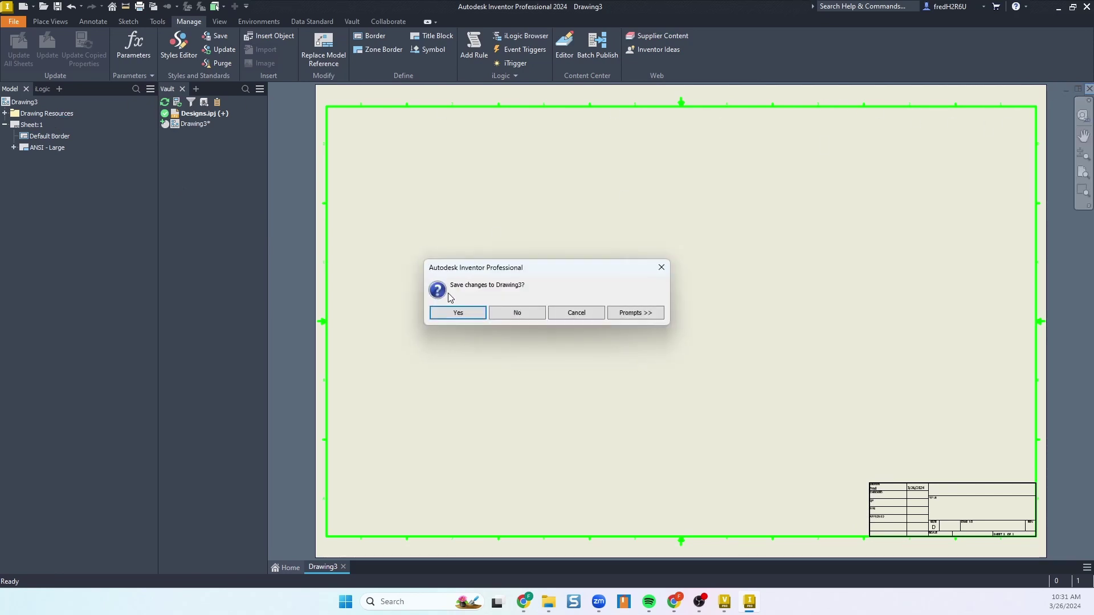
{"action": "left_click", "coordinate": [519, 312]}
Set Use Style Library to Read-Only for the Designs project, save the project settings and close them
{"action": "left_click", "coordinate": [115, 162]}
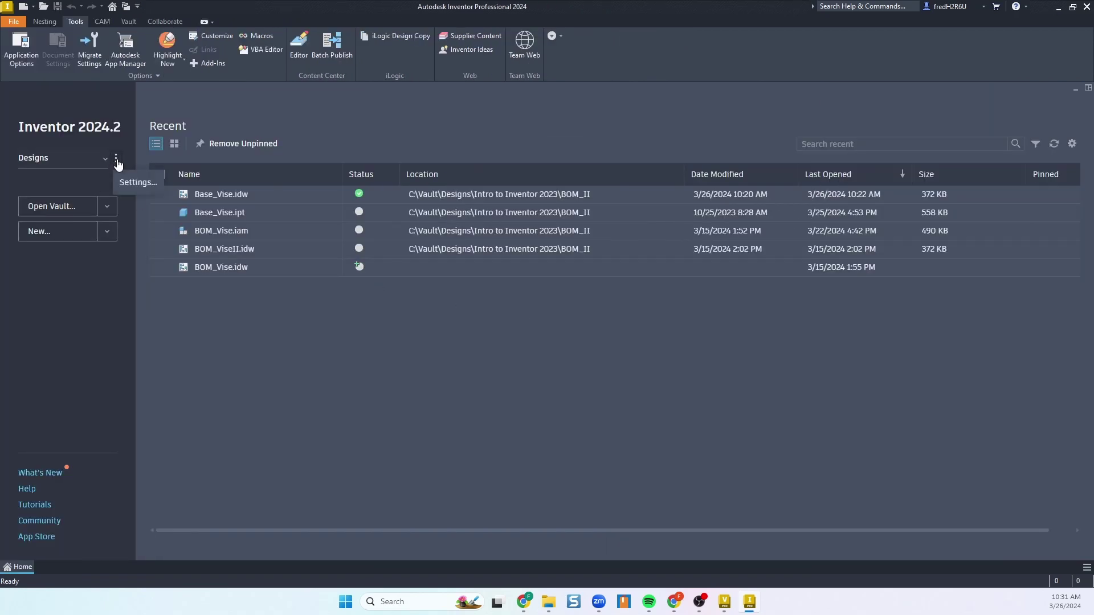
{"action": "left_click", "coordinate": [123, 179]}
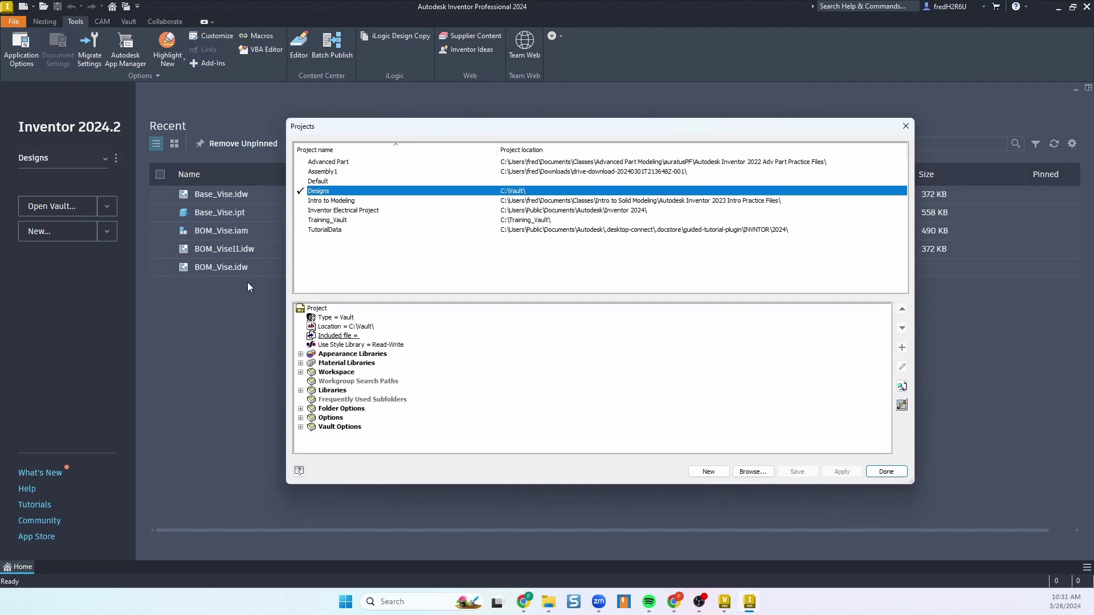
{"action": "left_click", "coordinate": [351, 345]}
{"action": "left_click", "coordinate": [391, 364]}
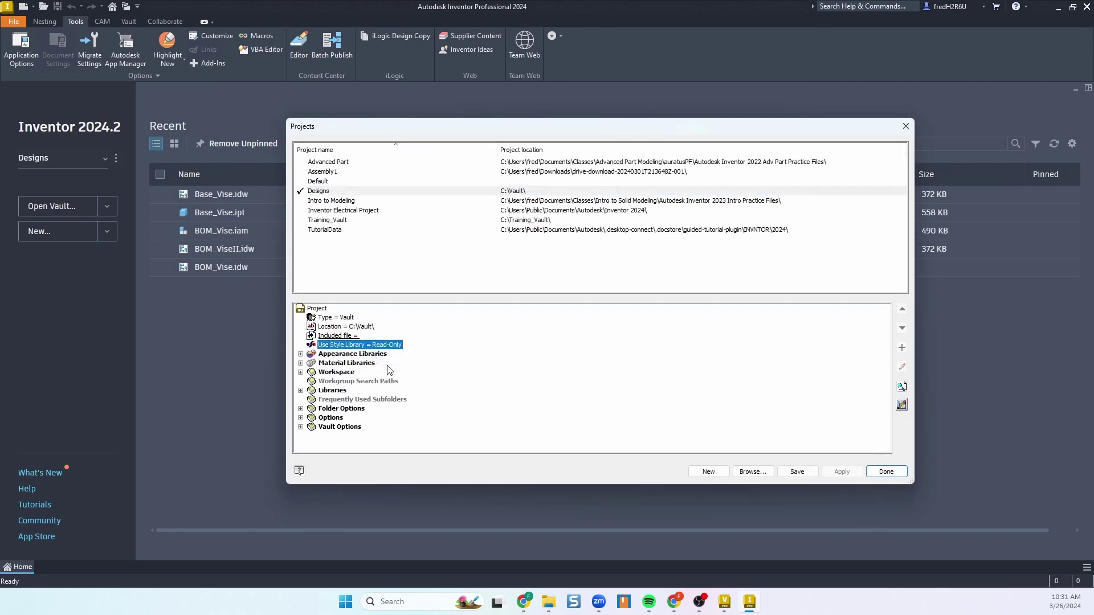
{"action": "left_click", "coordinate": [816, 473]}
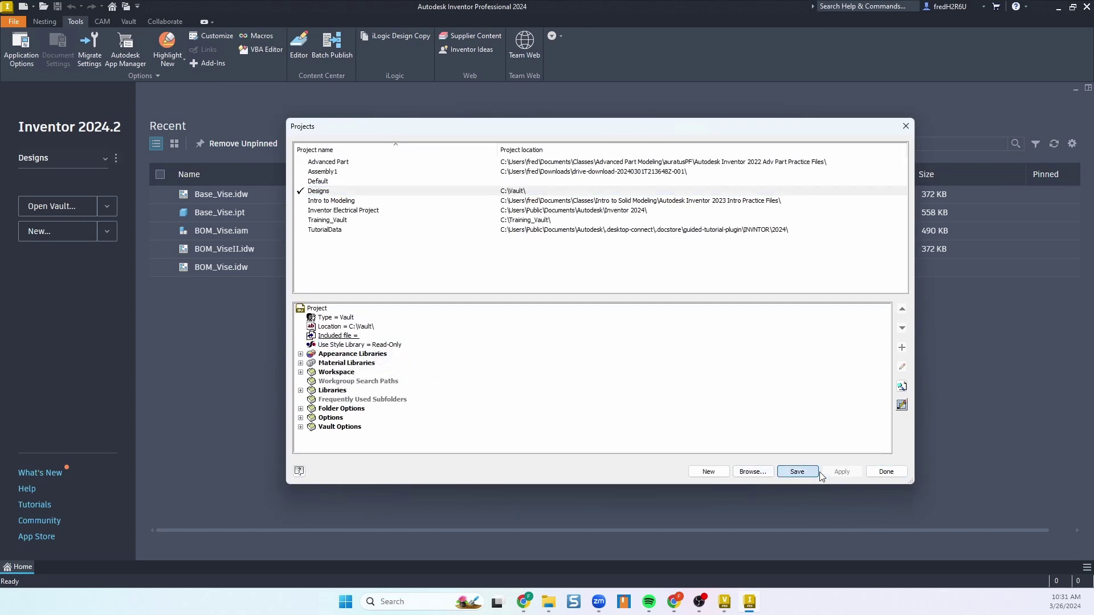
{"action": "left_click", "coordinate": [886, 472]}
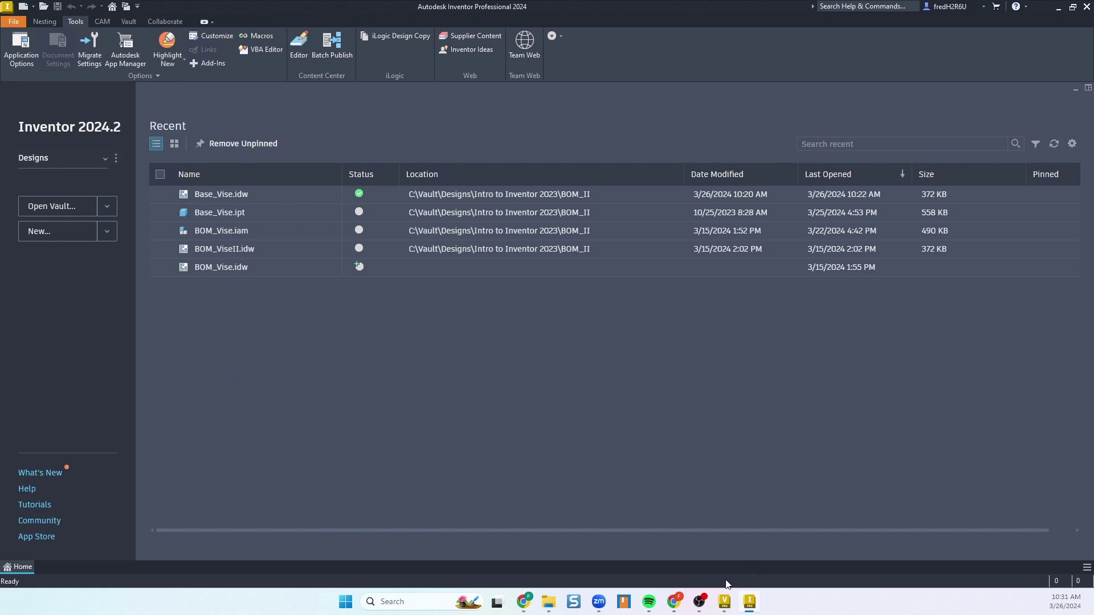
Switch to Autodesk Vault Professional and check in the Designs.ipj project file
{"action": "left_click", "coordinate": [724, 602]}
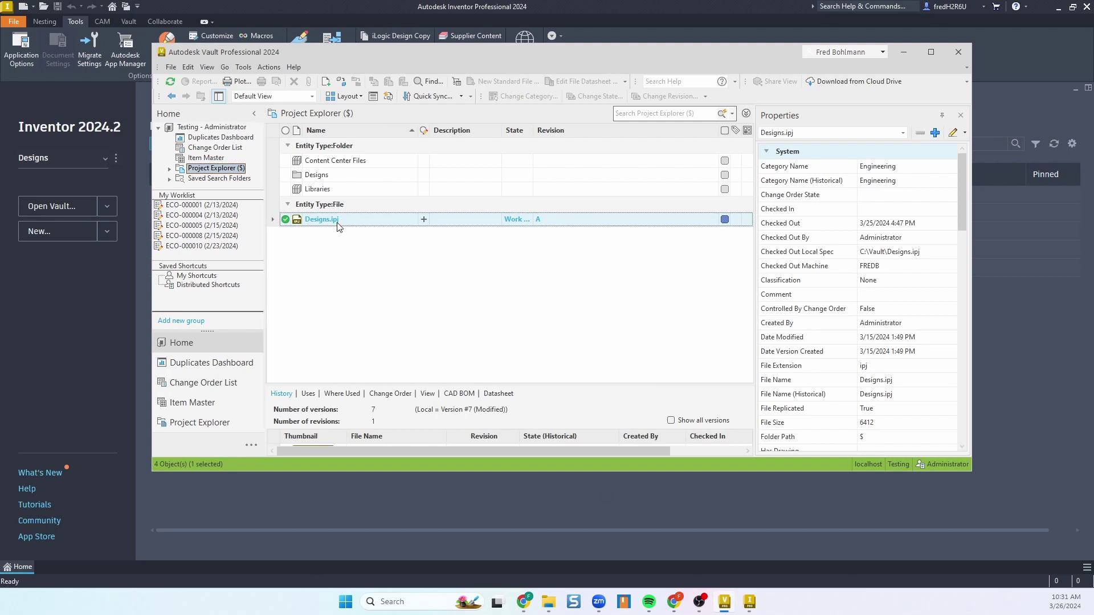
{"action": "right_click", "coordinate": [337, 223]}
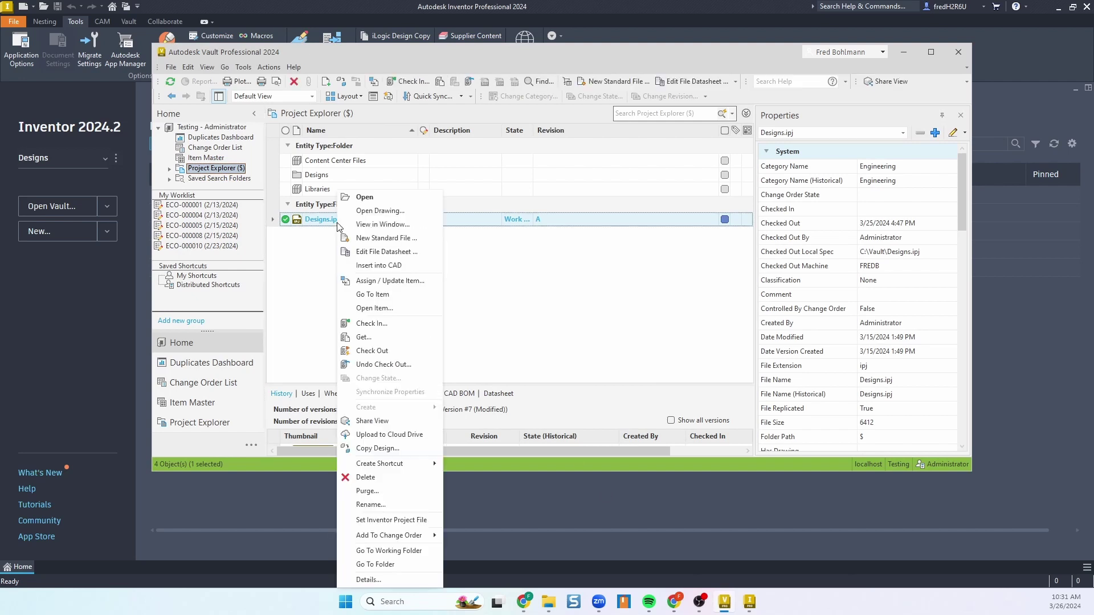
{"action": "left_click", "coordinate": [365, 323]}
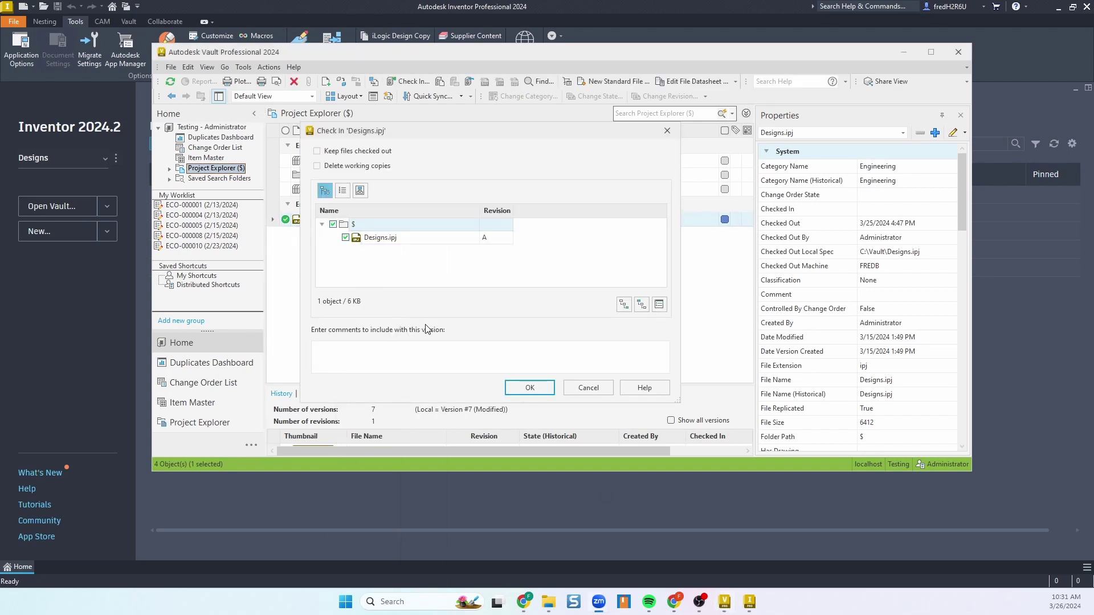